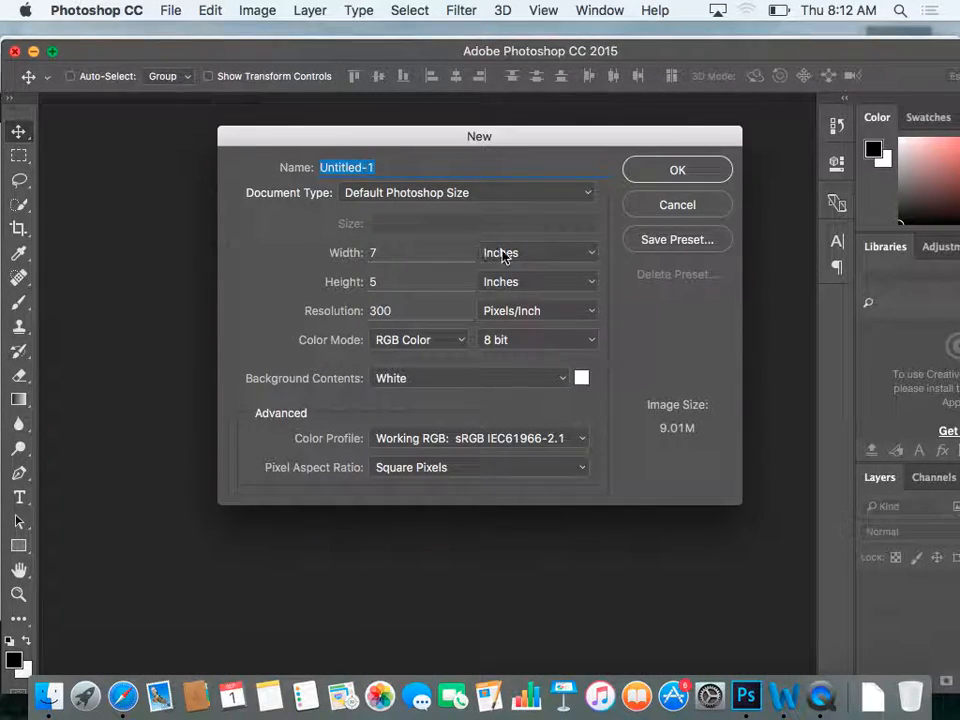
# Create a new document 400 pixels wide and 250 pixels high
pyautogui.click(567, 256)
pyautogui.click(563, 237)
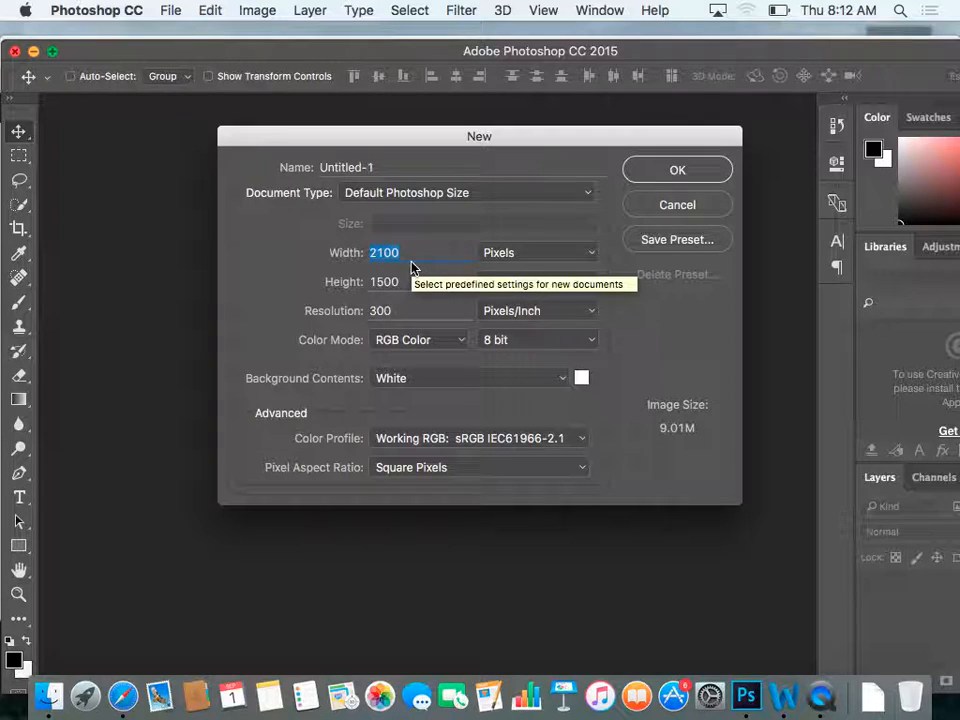
pyautogui.write('400')
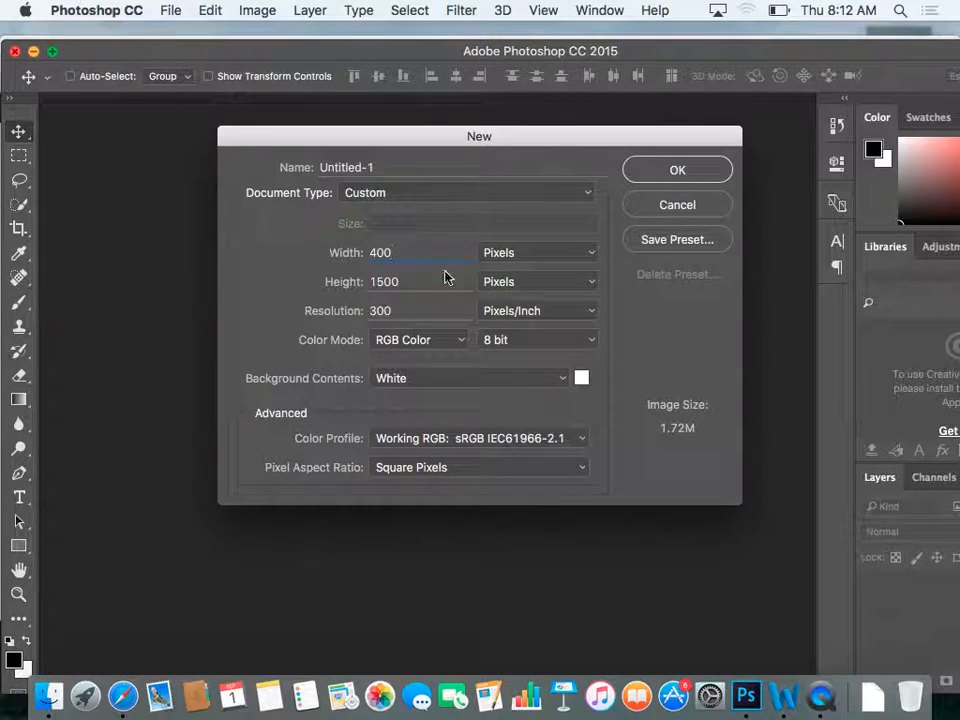
pyautogui.doubleClick(410, 286)
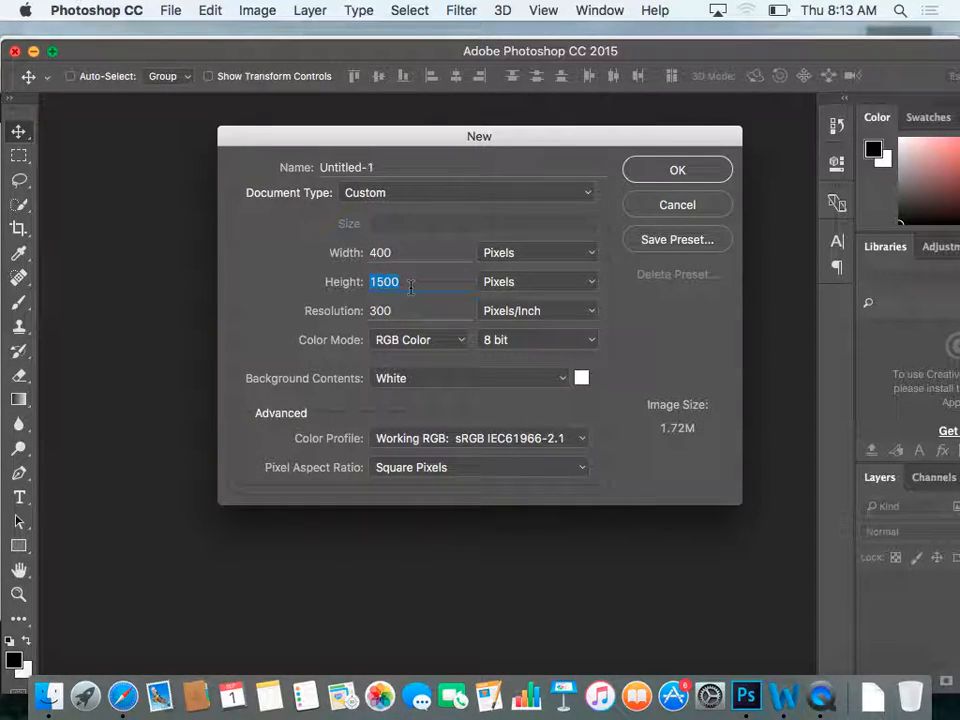
pyautogui.write('25')
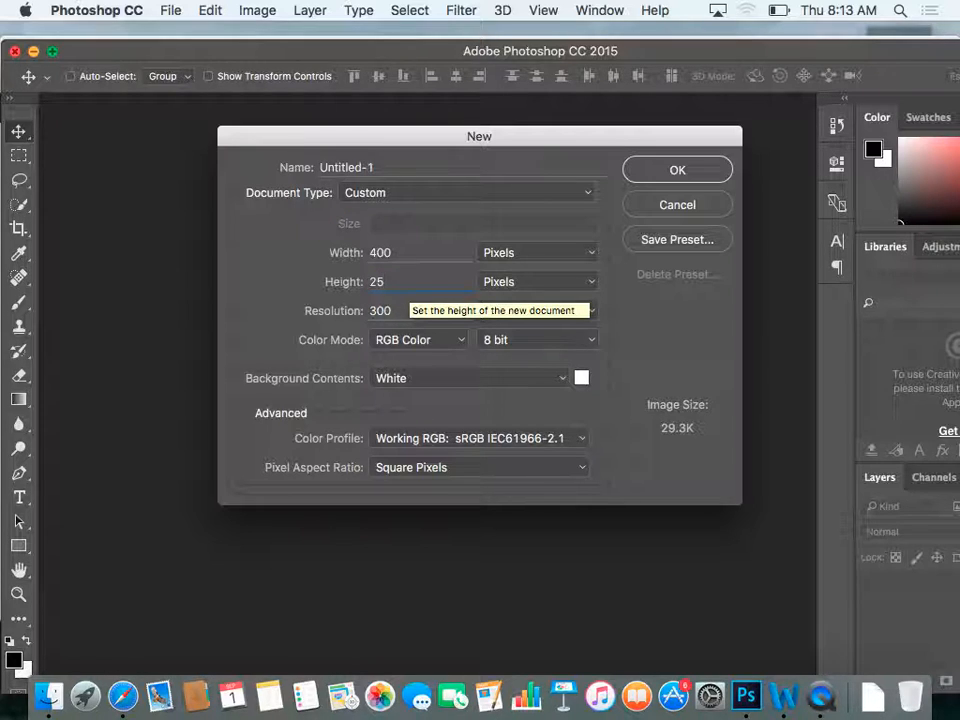
pyautogui.write('0')
pyautogui.press('Return')
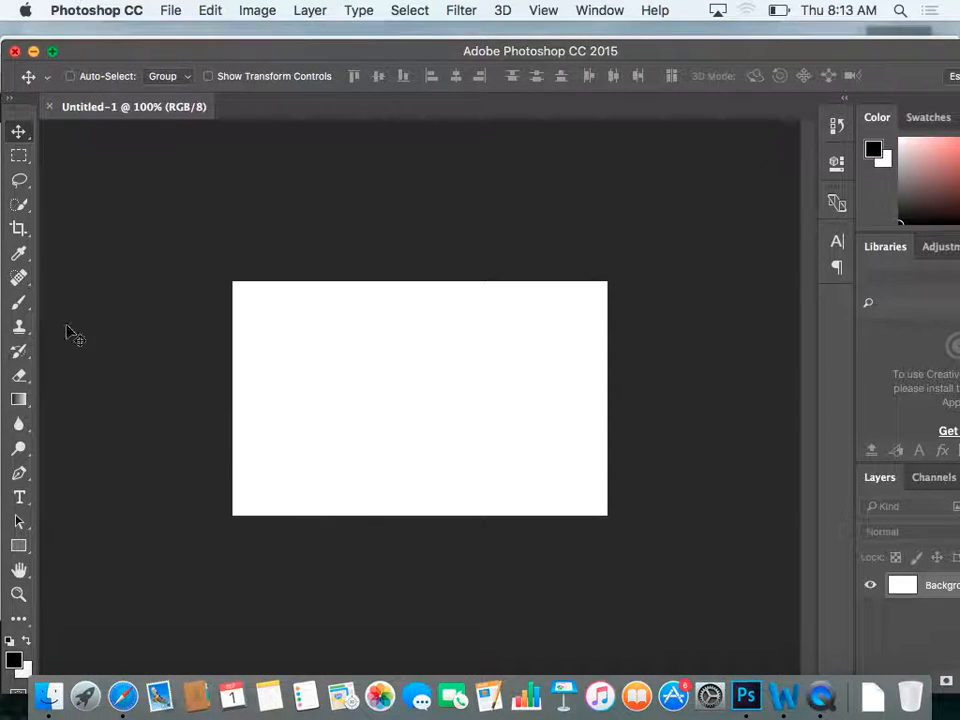
# Activate the Brush tool and choose the 134 px grass brush preset
pyautogui.click(17, 206)
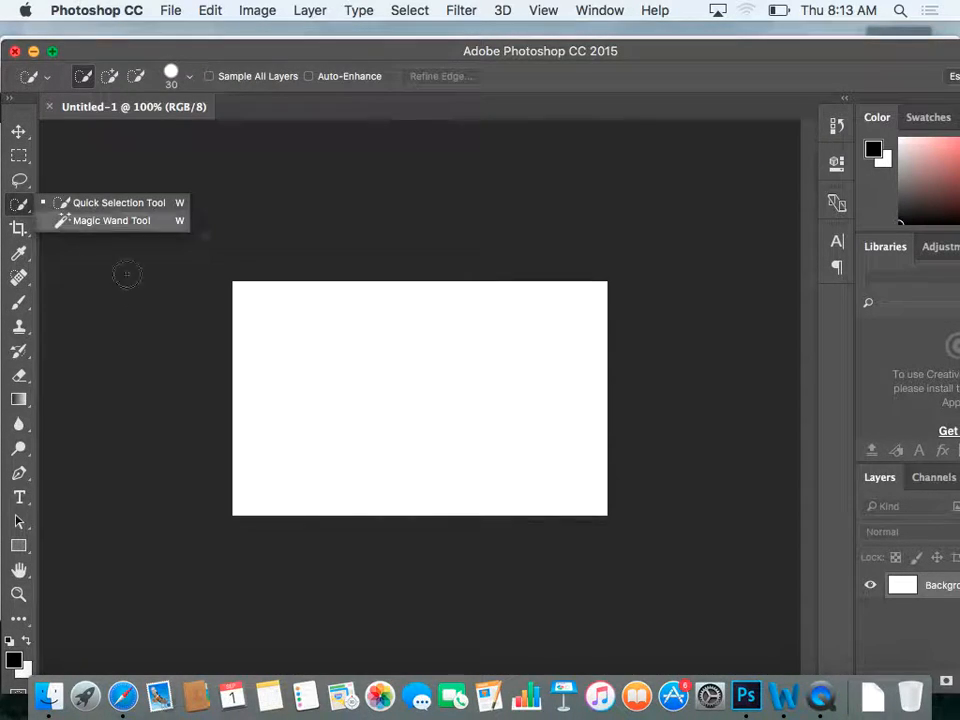
pyautogui.click(24, 309)
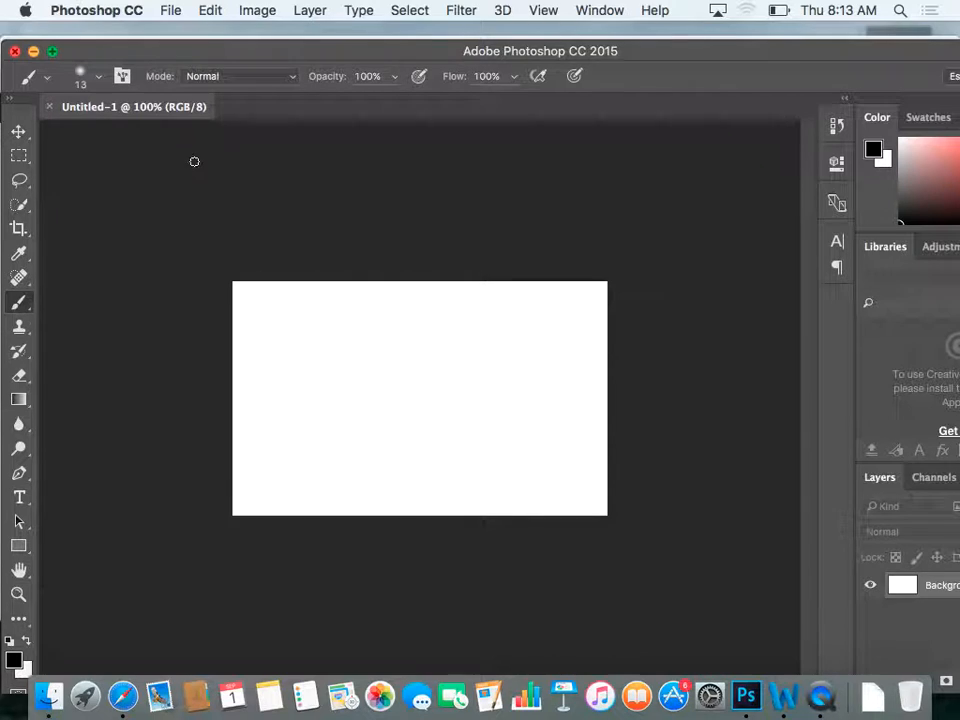
pyautogui.click(290, 78)
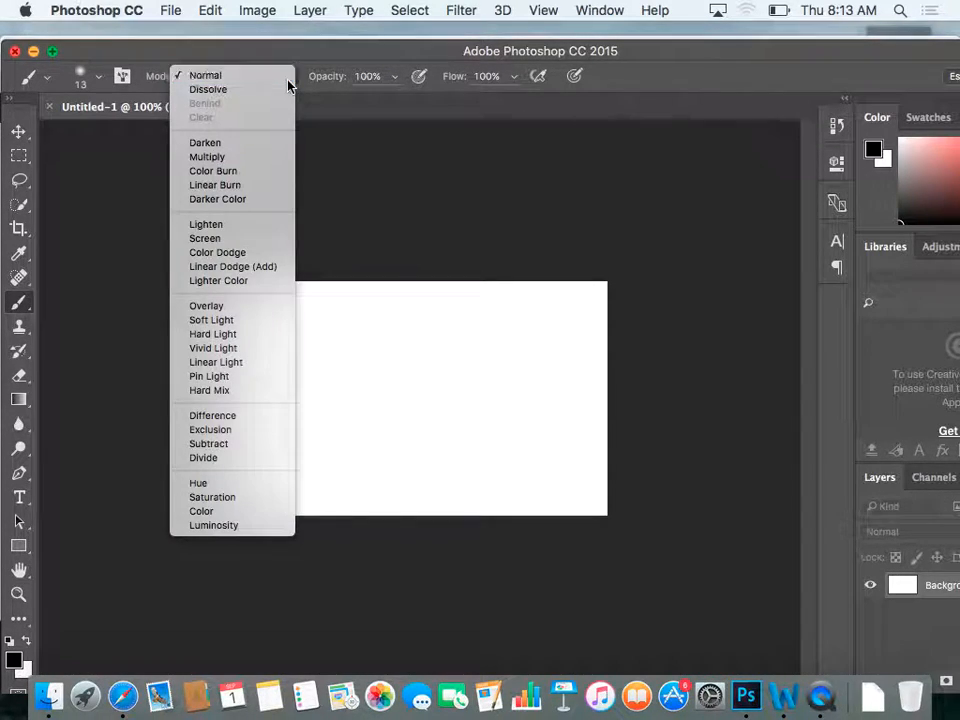
pyautogui.click(291, 84)
pyautogui.click(98, 78)
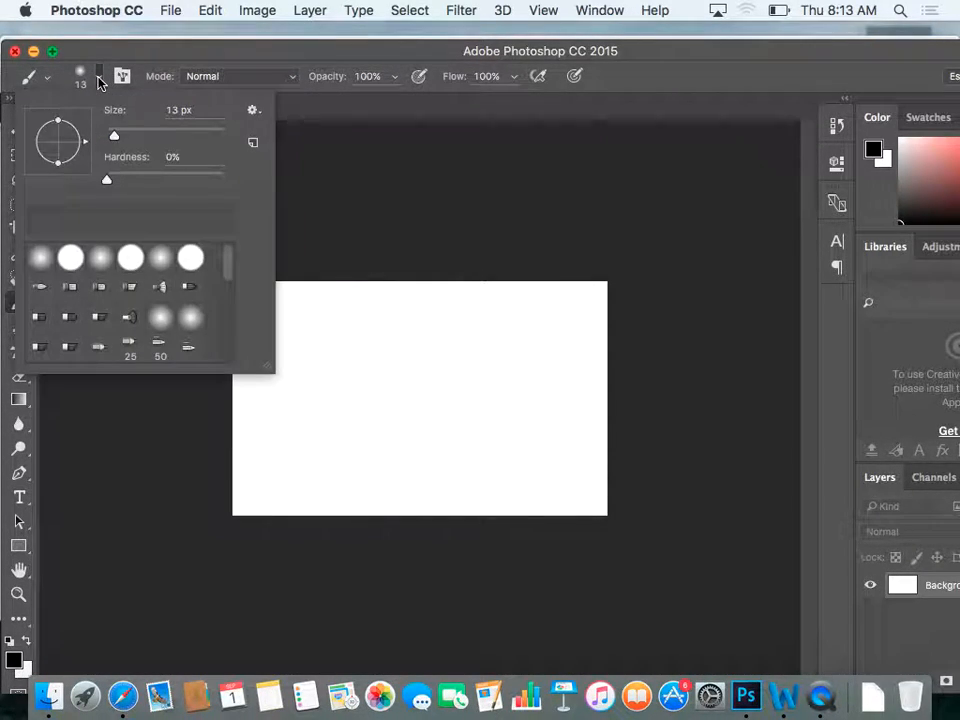
pyautogui.moveTo(227, 263)
pyautogui.mouseDown()
pyautogui.moveTo(221, 347)
pyautogui.moveTo(218, 323)
pyautogui.mouseUp()
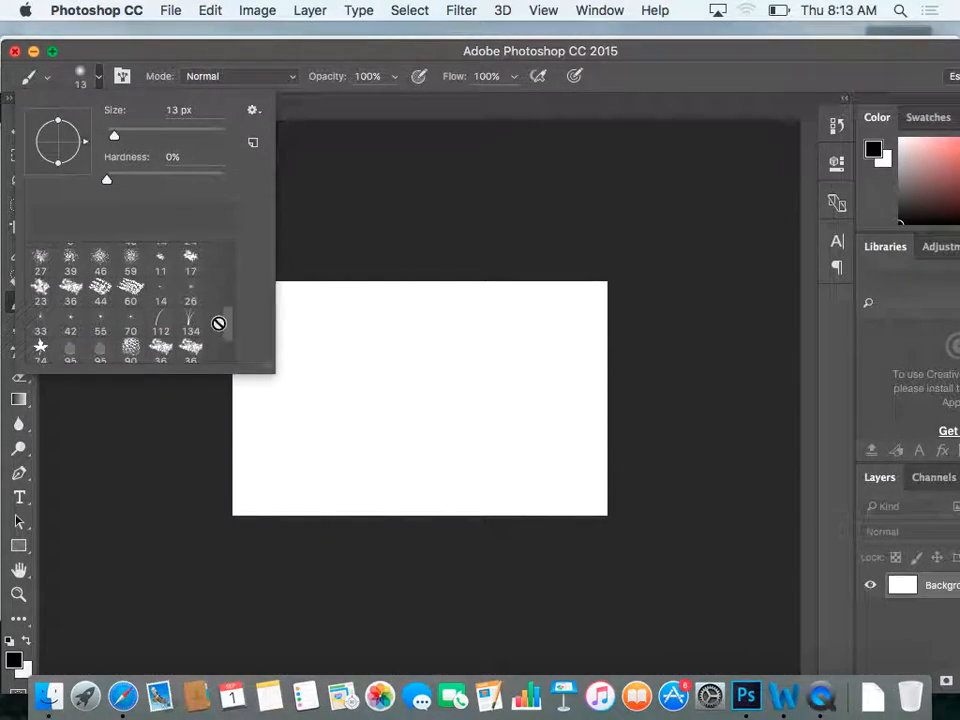
pyautogui.click(191, 324)
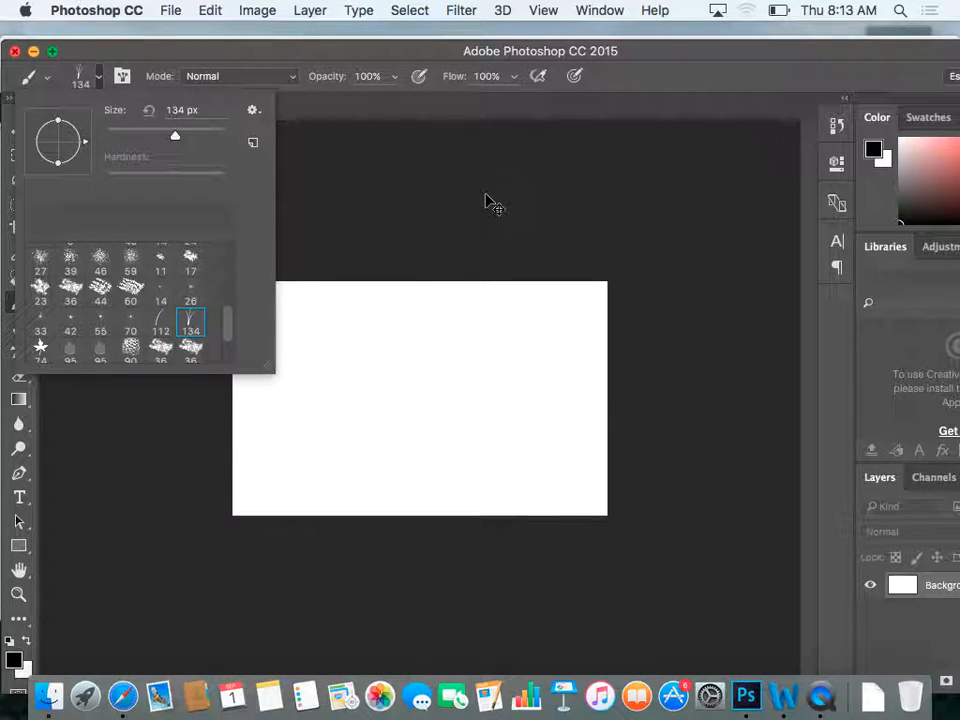
# Try the grass brush with a single stamp and a broad stroke across the canvas, undoing both
pyautogui.click(390, 381)
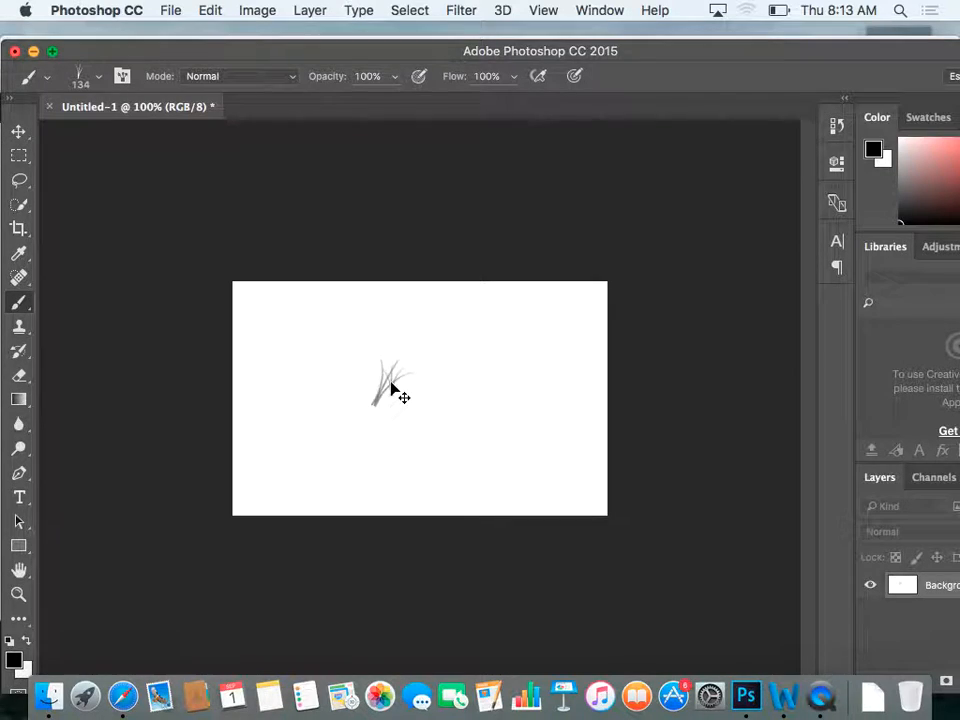
pyautogui.press('super+z')
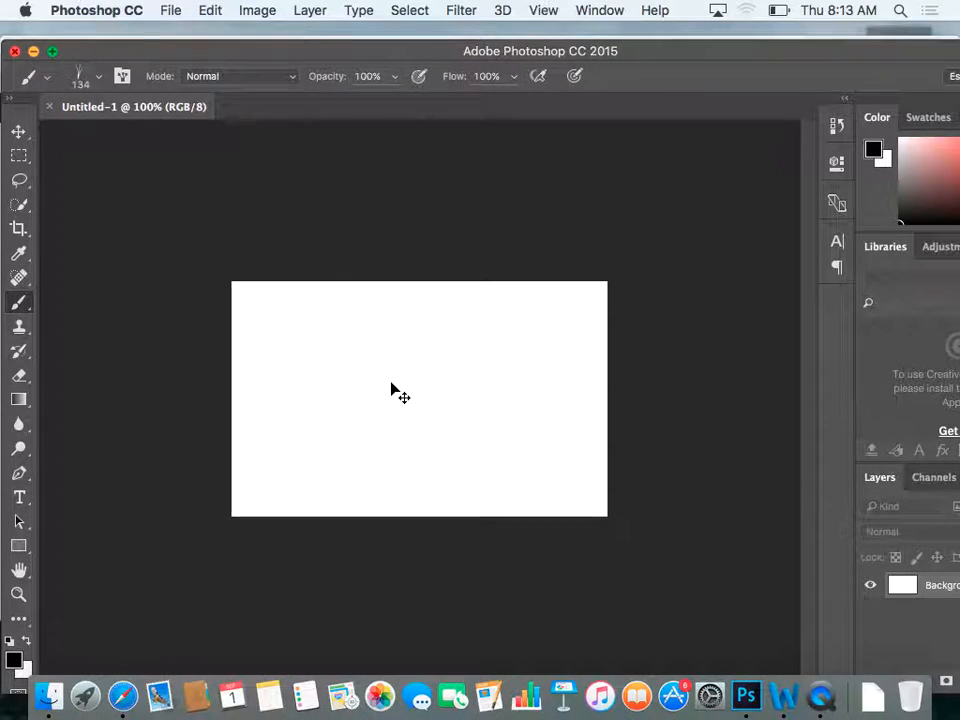
pyautogui.press('super+plus')
pyautogui.press('super+plus')
pyautogui.moveTo(215, 392)
pyautogui.mouseDown()
pyautogui.moveTo(381, 390)
pyautogui.moveTo(580, 418)
pyautogui.moveTo(645, 442)
pyautogui.mouseUp()
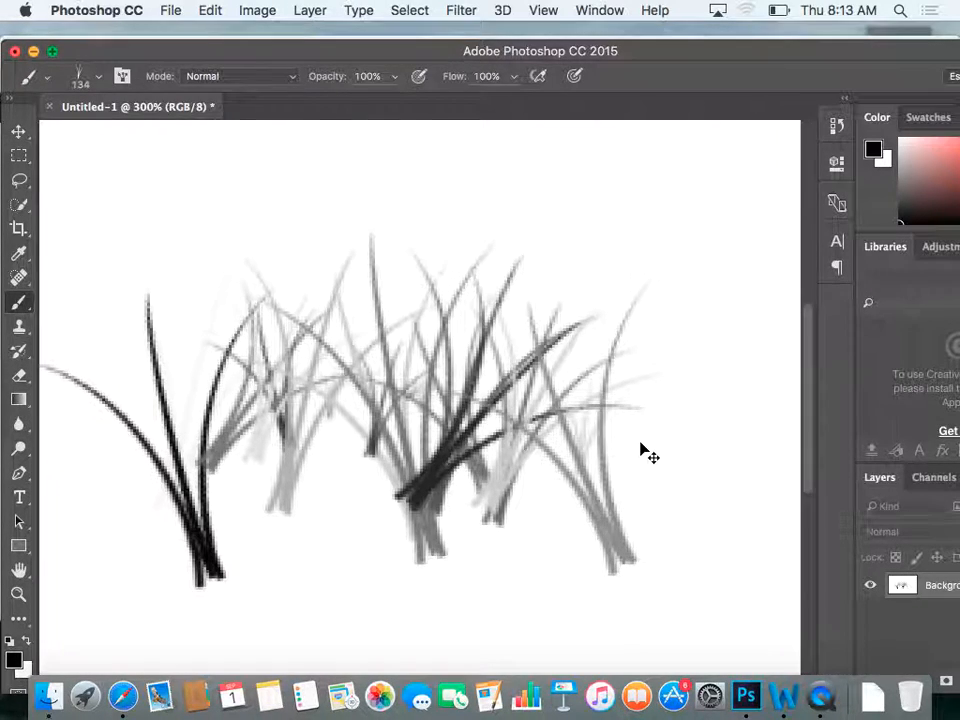
pyautogui.press('super+minus')
pyautogui.press('super+minus')
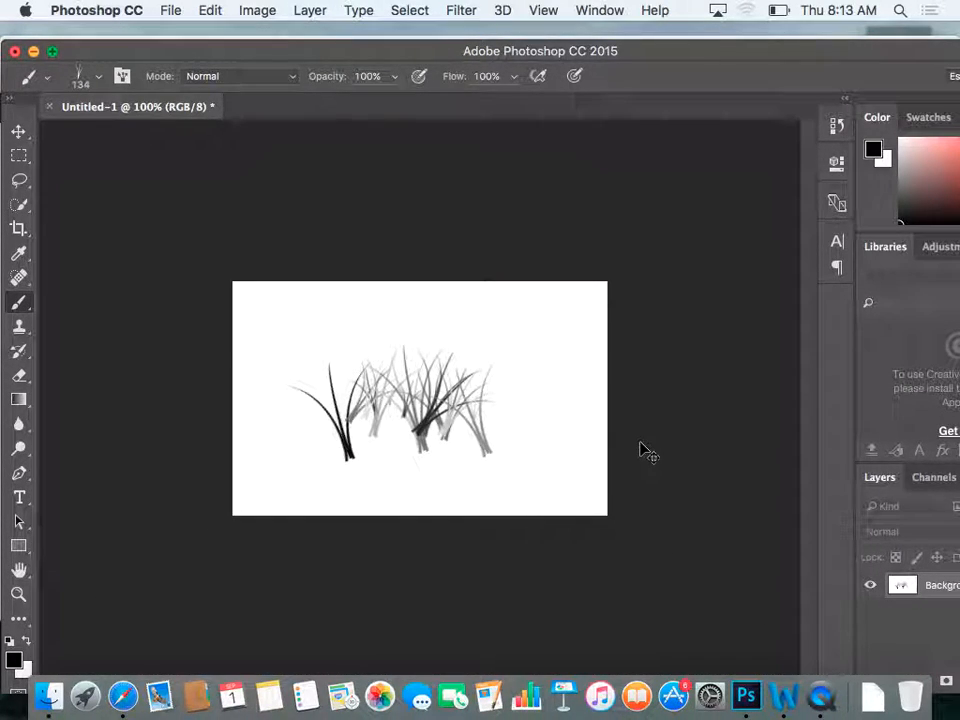
pyautogui.press('F12')
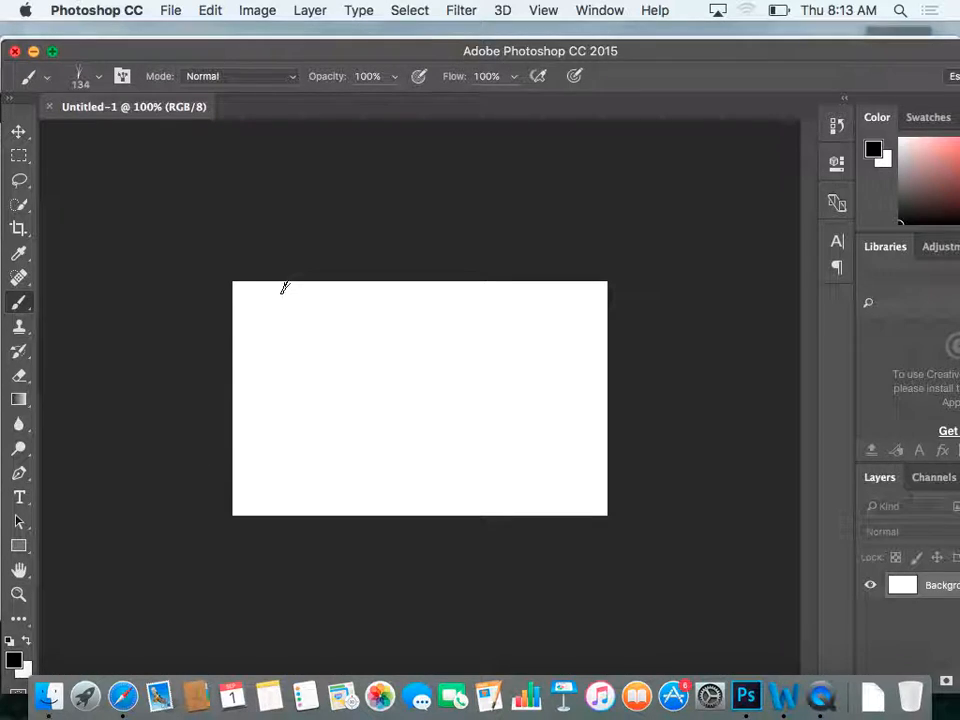
# Reduce the grass brush size to 27 px and paint a band of grass across the lower half of the canvas
pyautogui.click(99, 80)
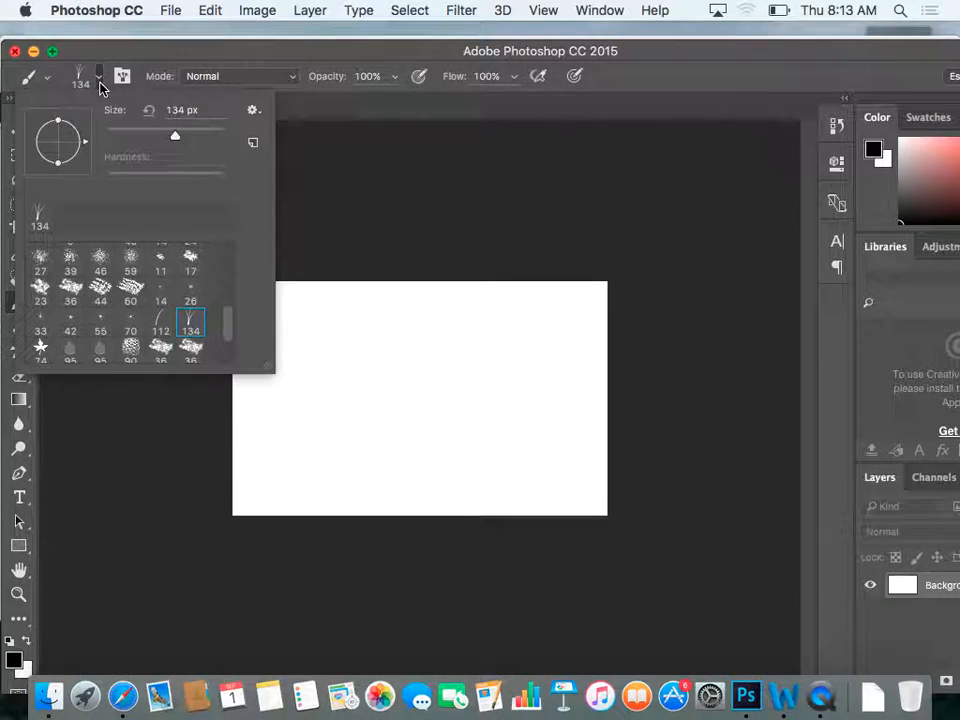
pyautogui.press('Return')
pyautogui.moveTo(300, 431)
pyautogui.mouseDown()
pyautogui.moveTo(482, 450)
pyautogui.moveTo(572, 420)
pyautogui.moveTo(515, 428)
pyautogui.moveTo(351, 403)
pyautogui.moveTo(281, 405)
pyautogui.moveTo(396, 435)
pyautogui.moveTo(549, 444)
pyautogui.moveTo(300, 440)
pyautogui.moveTo(261, 418)
pyautogui.moveTo(341, 416)
pyautogui.moveTo(470, 454)
pyautogui.moveTo(550, 448)
pyautogui.moveTo(574, 426)
pyautogui.moveTo(543, 428)
pyautogui.mouseUp()
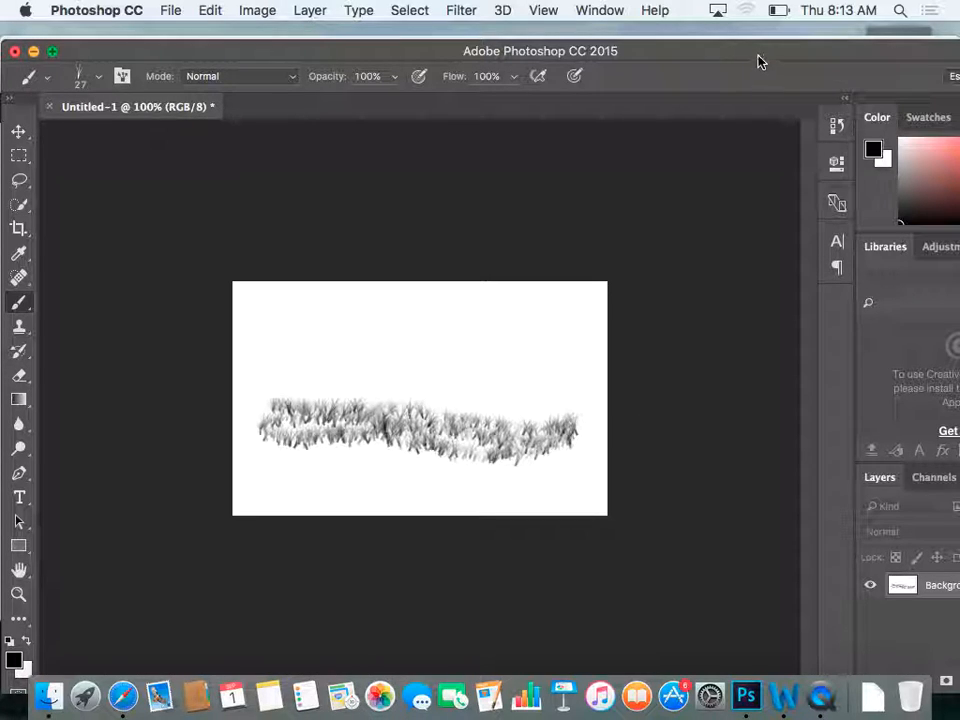
# Add a solid color fill layer named Color Fill 1 in white (ffffff) above the grass
pyautogui.moveTo(757, 62); pyautogui.dragTo(654, 21)
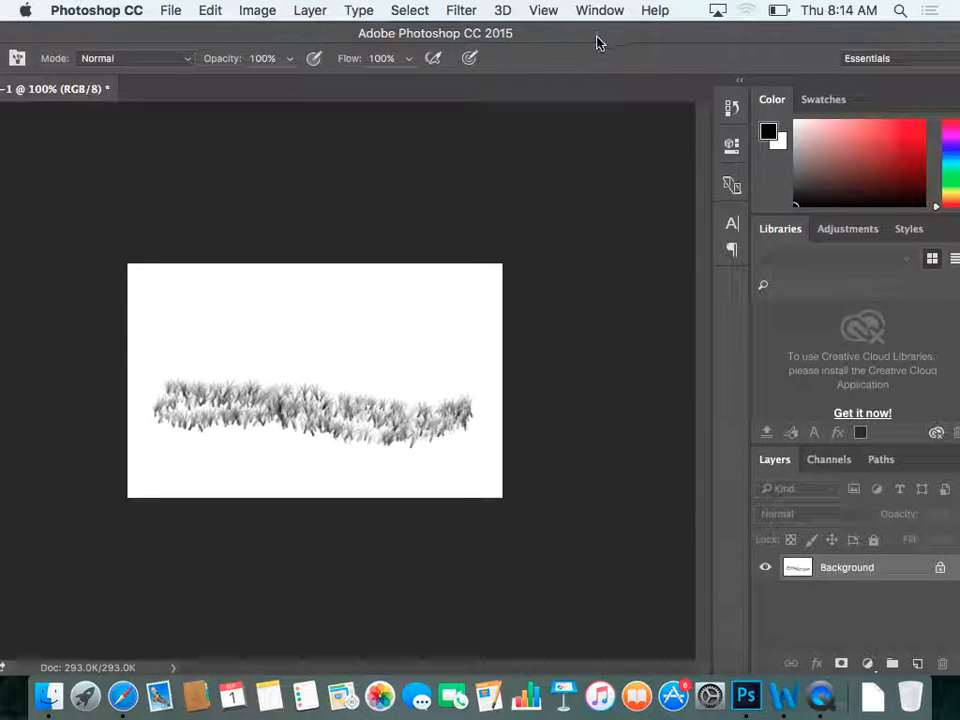
pyautogui.moveTo(596, 42); pyautogui.dragTo(630, 39)
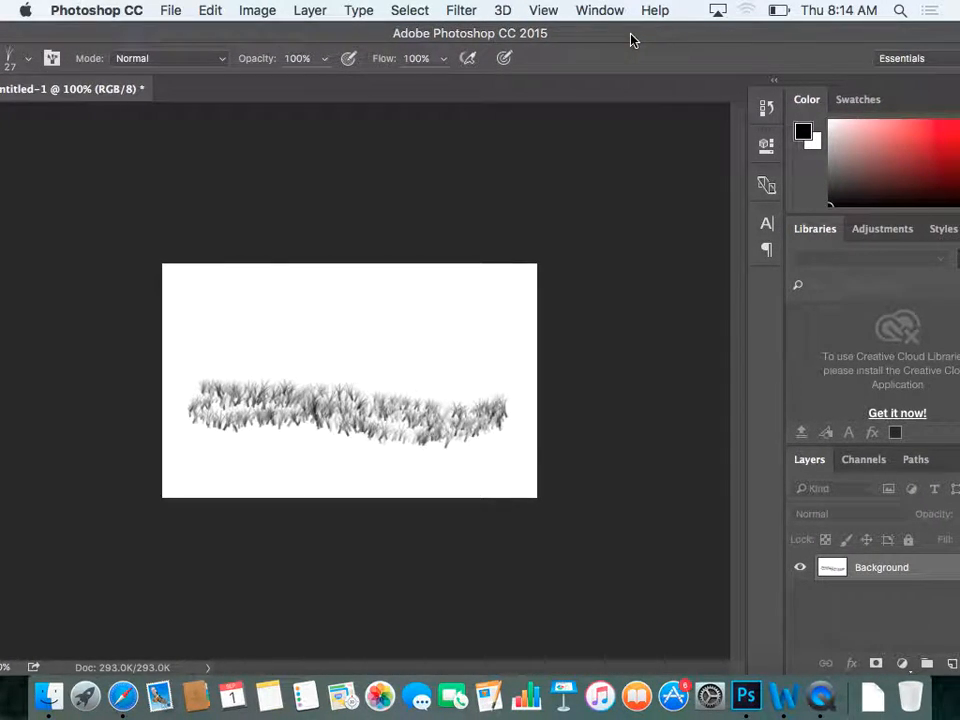
pyautogui.click(312, 12)
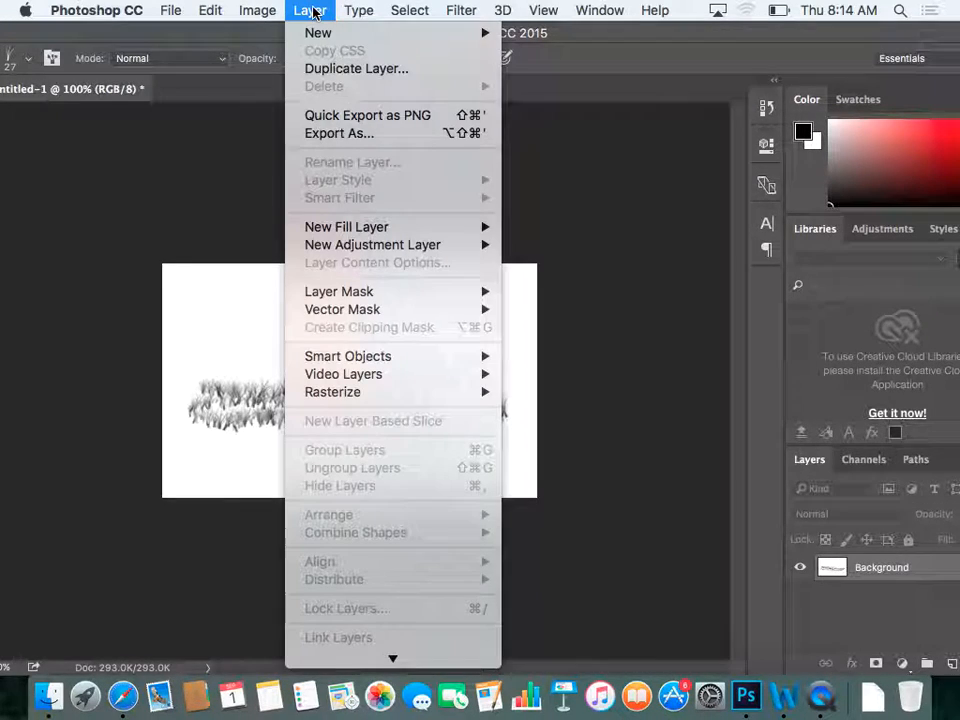
pyautogui.moveTo(285, 17)
pyautogui.moveTo(420, 229)
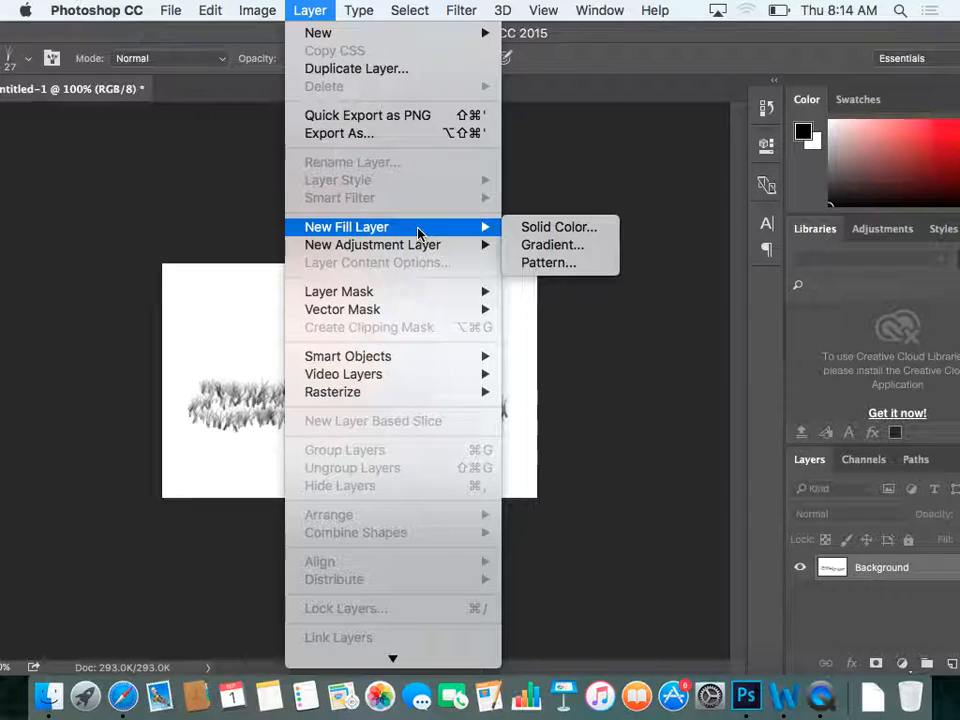
pyautogui.click(547, 229)
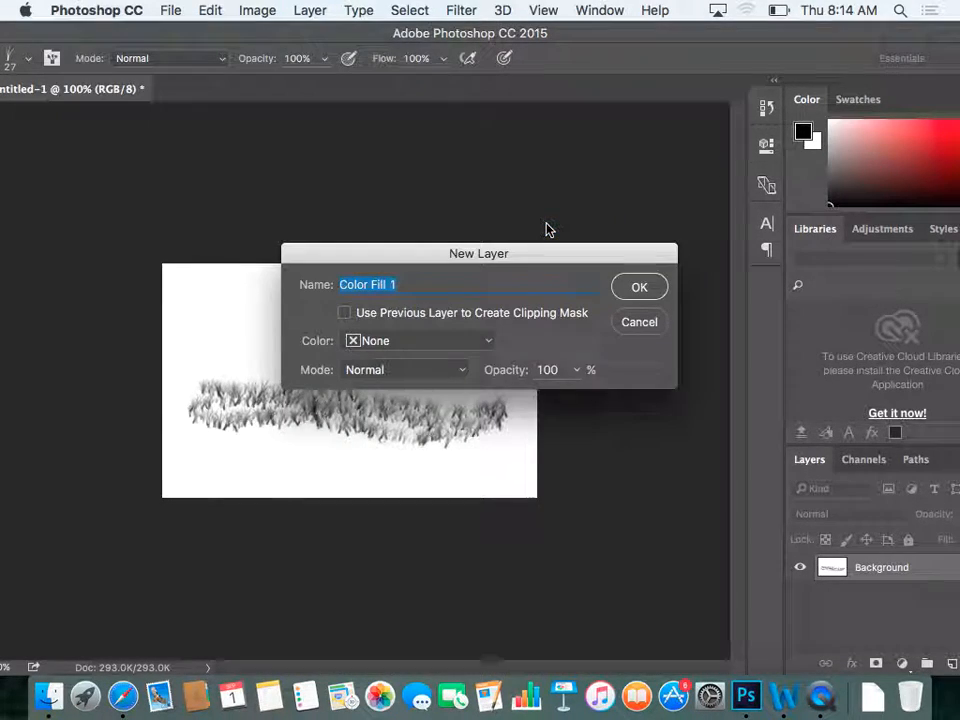
pyautogui.click(624, 286)
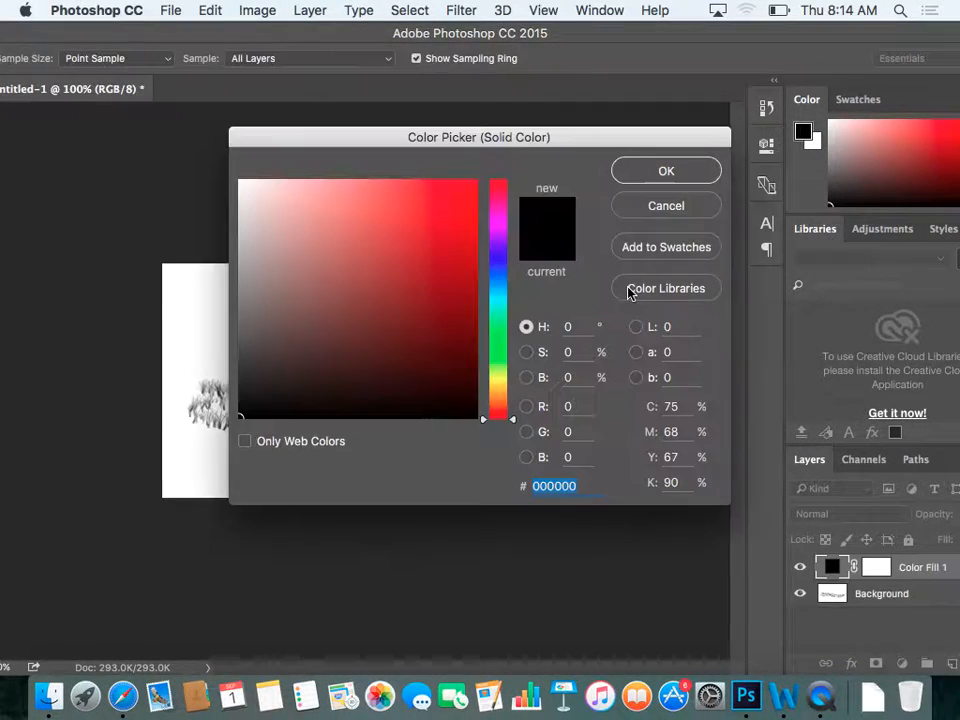
pyautogui.moveTo(300, 288); pyautogui.dragTo(225, 170)
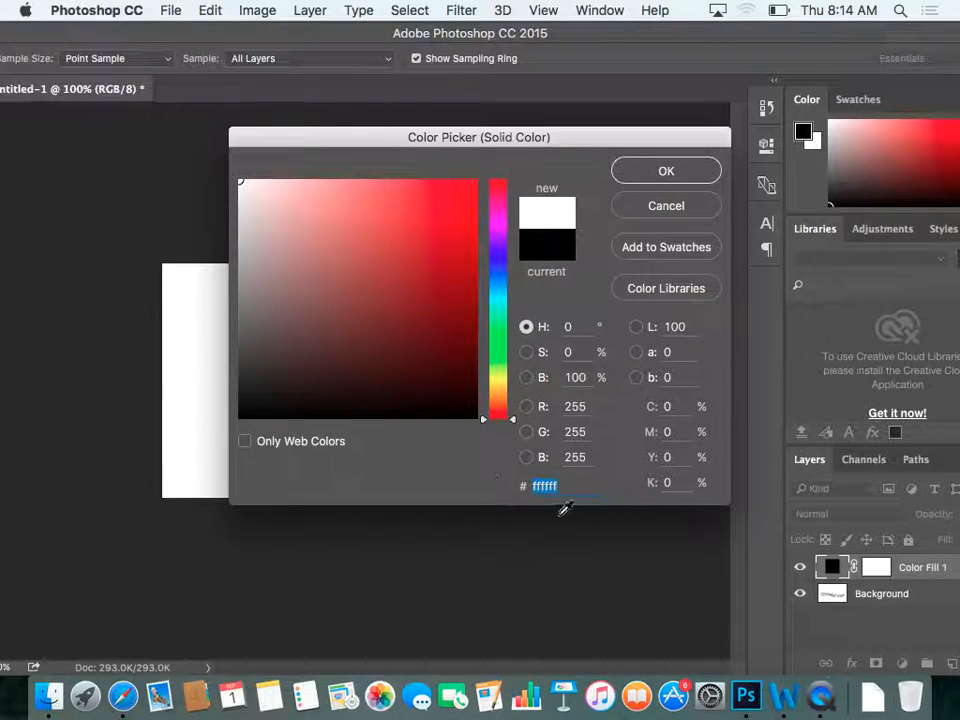
pyautogui.click(621, 170)
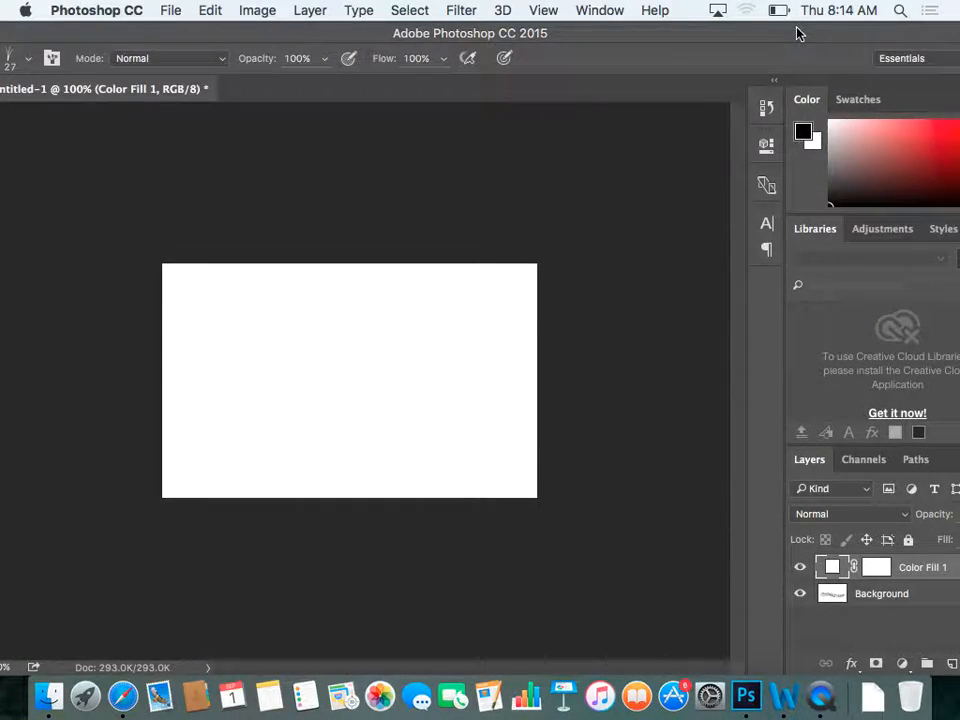
# Try to shift the white fill layer sideways with the Move tool
pyautogui.moveTo(797, 34); pyautogui.dragTo(744, 13)
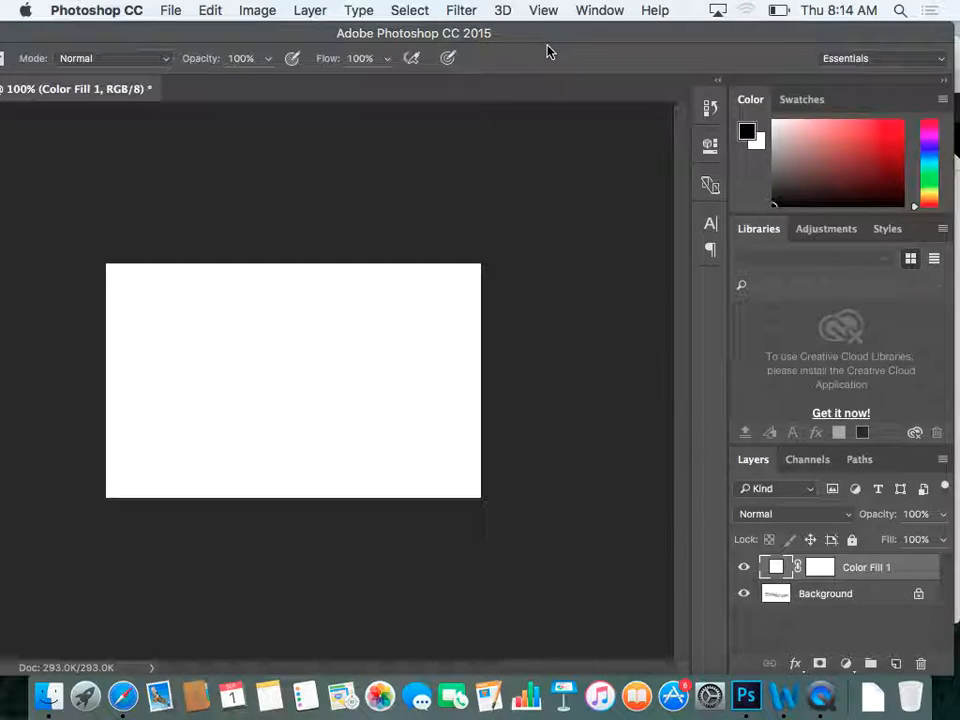
pyautogui.moveTo(575, 44); pyautogui.dragTo(705, 33)
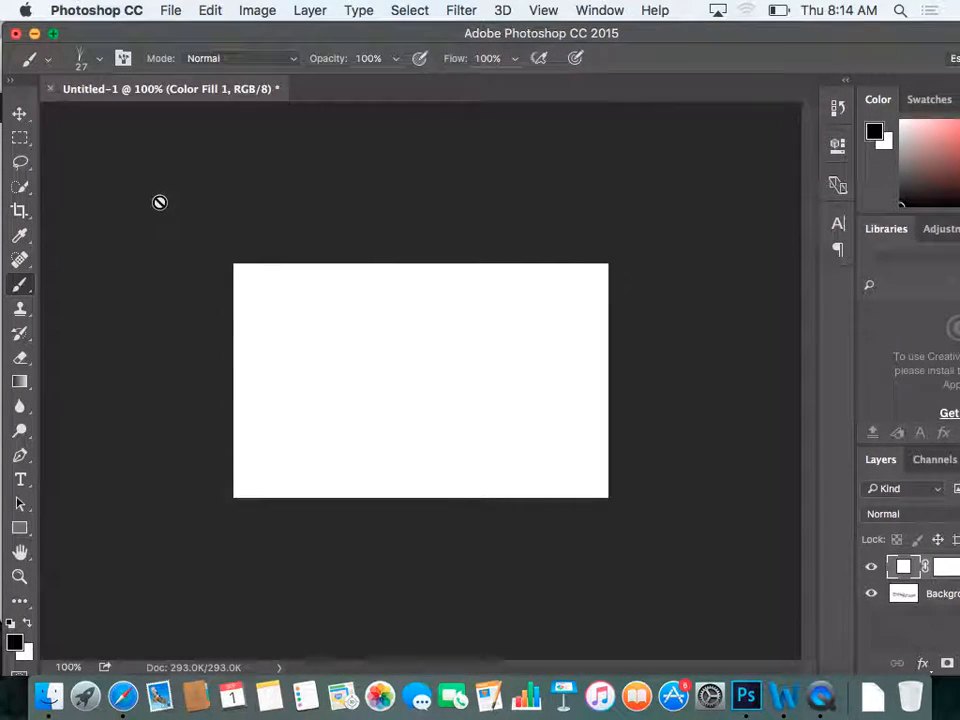
pyautogui.click(19, 113)
pyautogui.moveTo(301, 379); pyautogui.dragTo(596, 401)
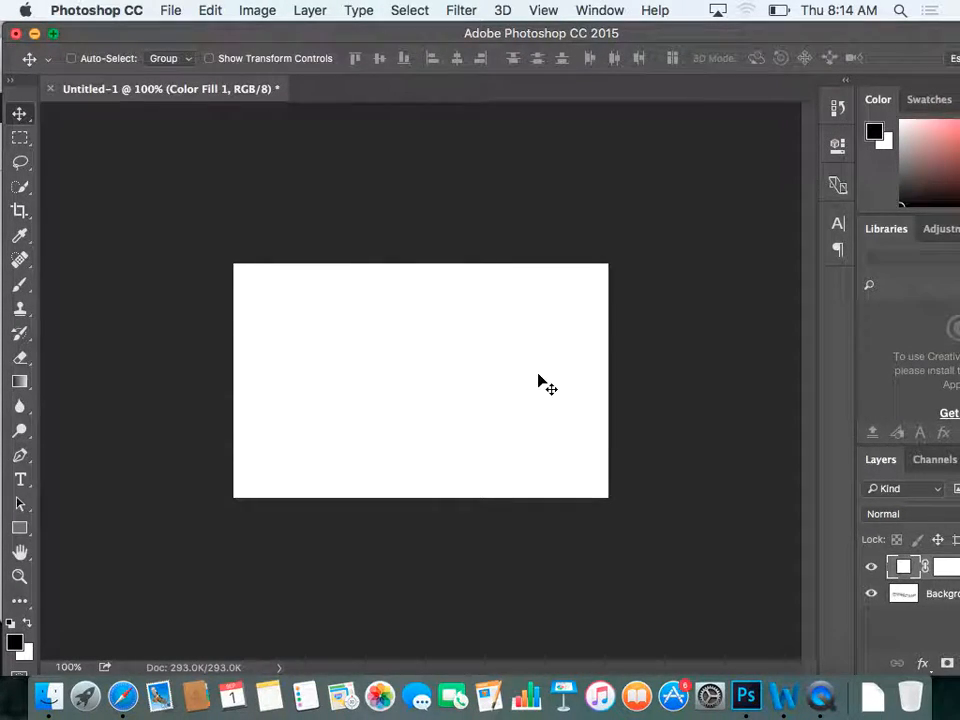
# Convert the locked Background layer into a regular layer with the default settings
pyautogui.moveTo(666, 41); pyautogui.dragTo(598, 40)
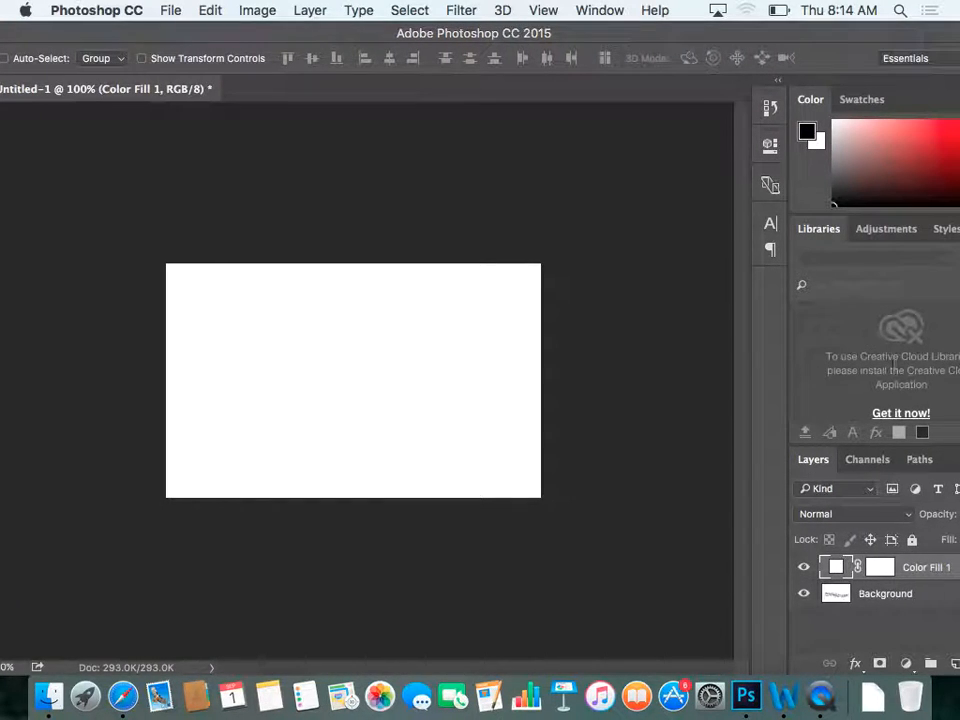
pyautogui.click(878, 598)
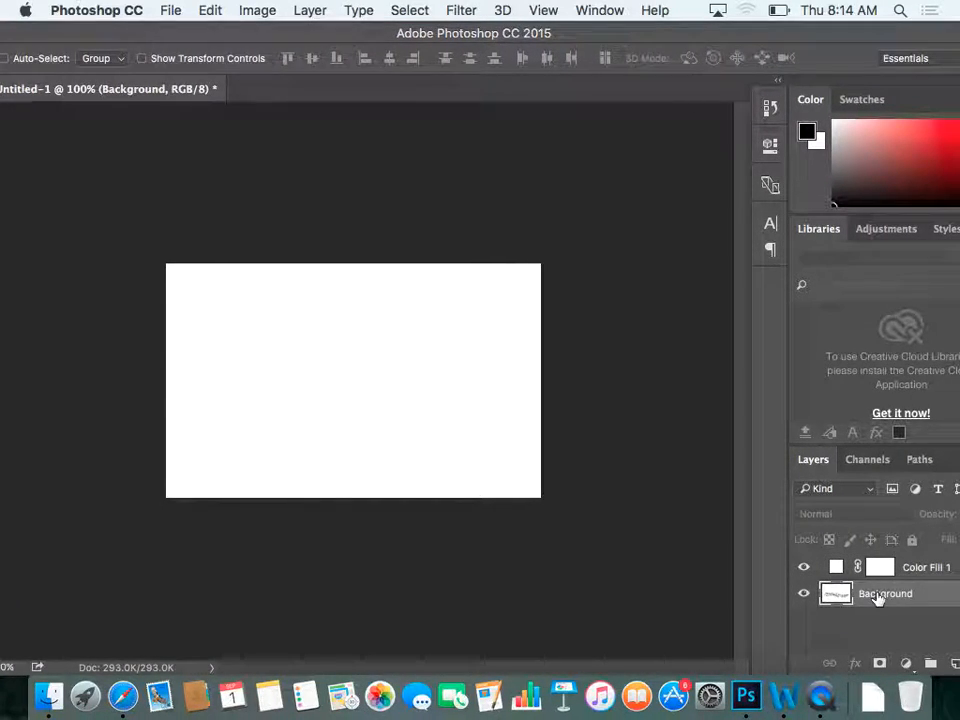
pyautogui.doubleClick(878, 597)
pyautogui.click(643, 288)
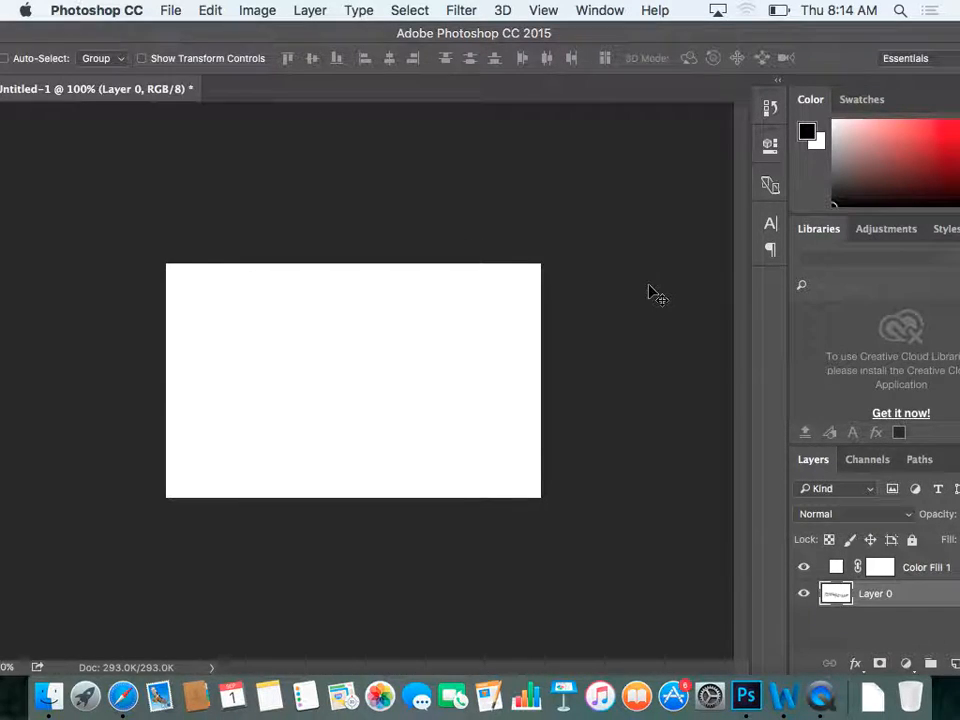
# Toggle the visibility of the Color Fill 1 layer off and on to compare it with the grass beneath
pyautogui.click(802, 570)
pyautogui.click(802, 570)
pyautogui.click(802, 570)
pyautogui.click(802, 570)
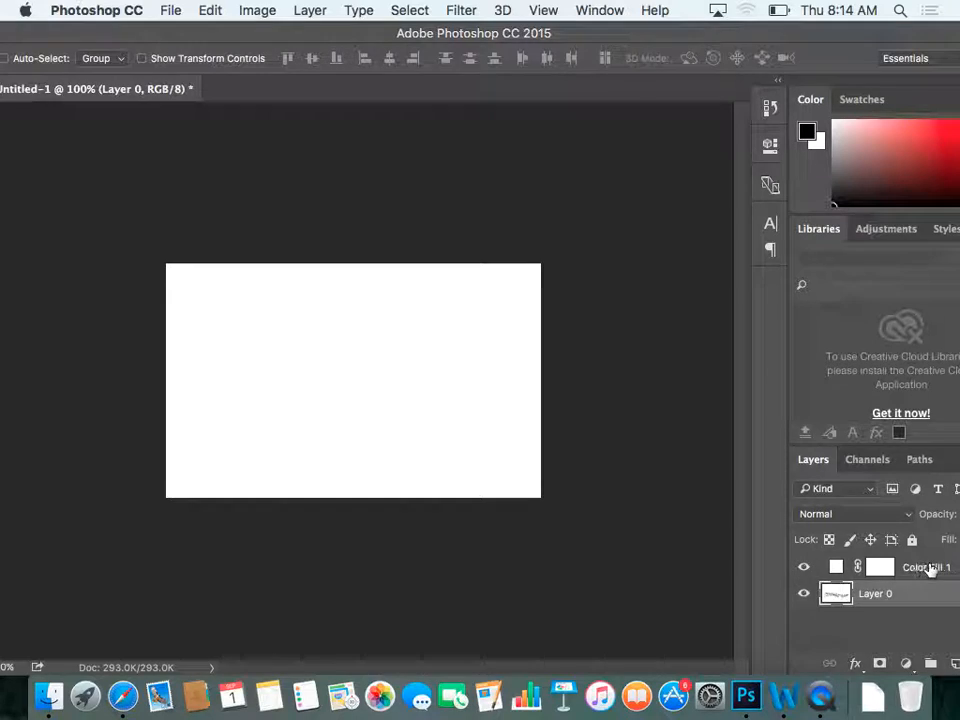
# Rasterize the Color Fill 1 layer, keeping its layer mask
pyautogui.click(930, 569)
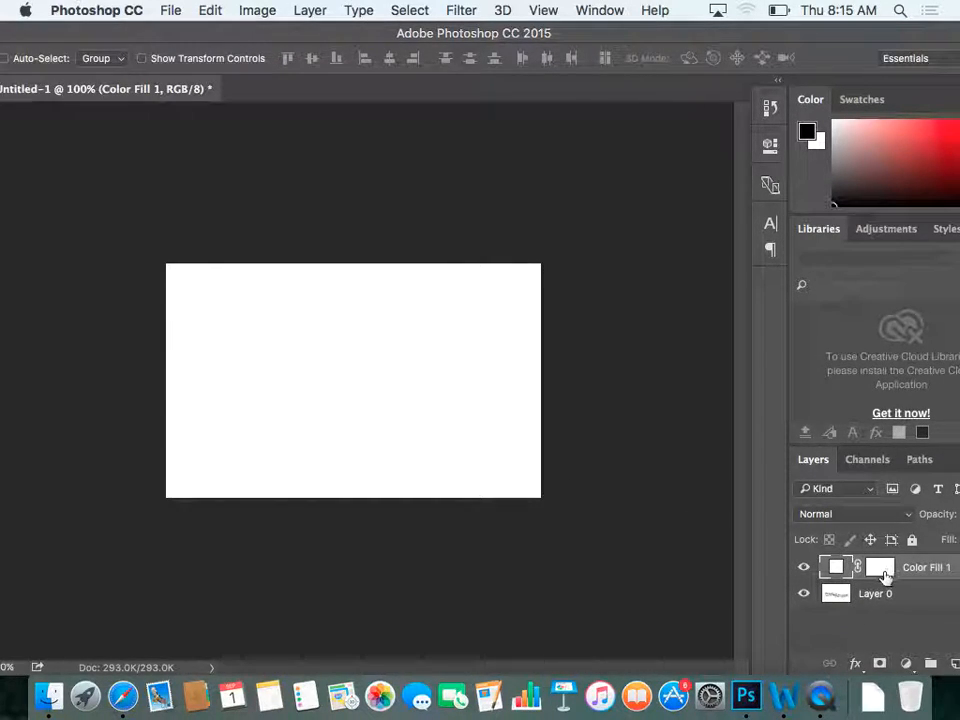
pyautogui.rightClick(885, 576)
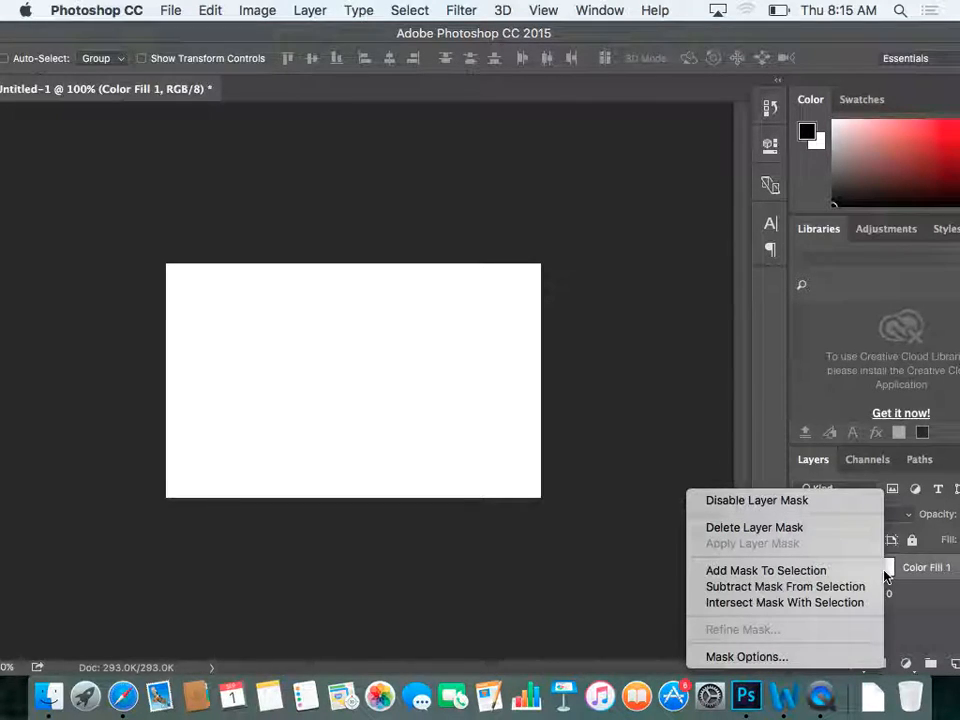
pyautogui.click(943, 571)
pyautogui.rightClick(914, 568)
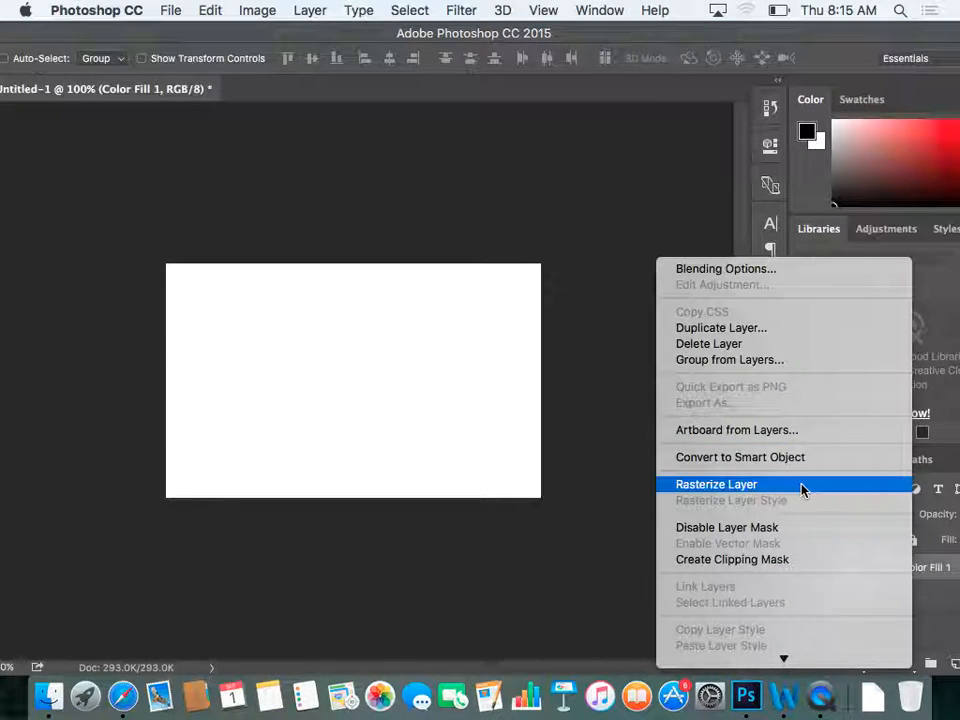
pyautogui.click(803, 486)
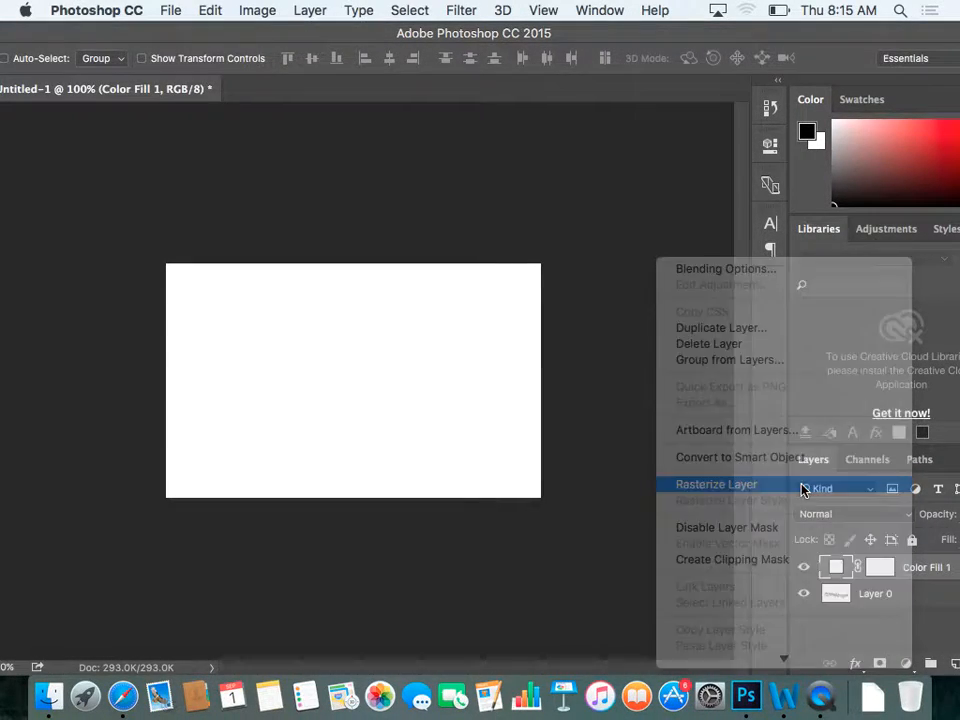
pyautogui.moveTo(264, 347); pyautogui.dragTo(214, 414)
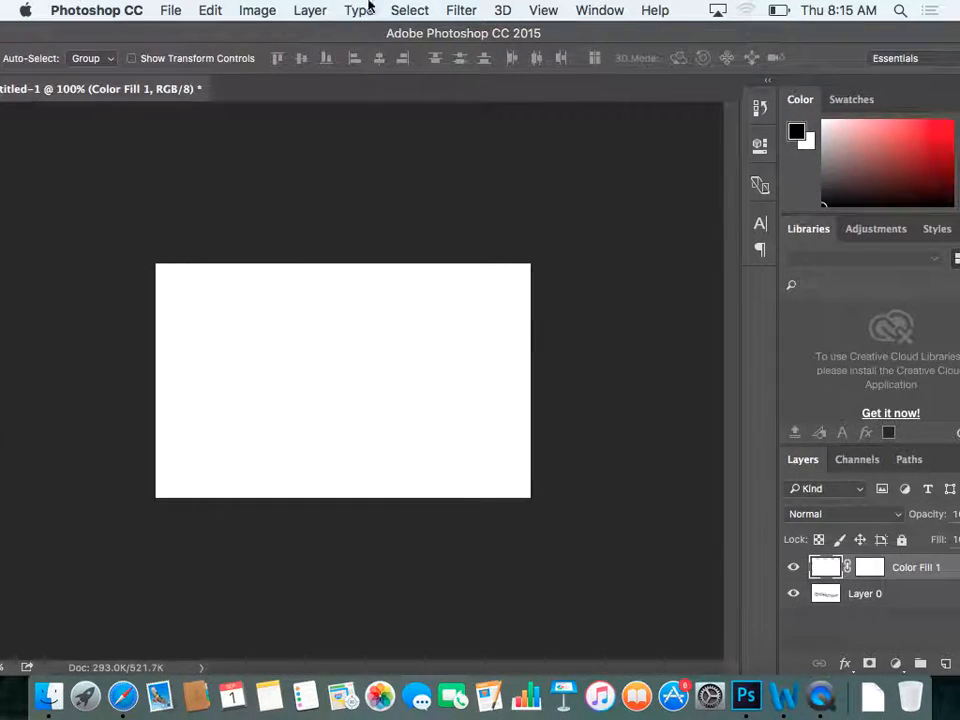
# Create a timeline for the document, convert it to a frame animation and add a second frame
pyautogui.click(605, 12)
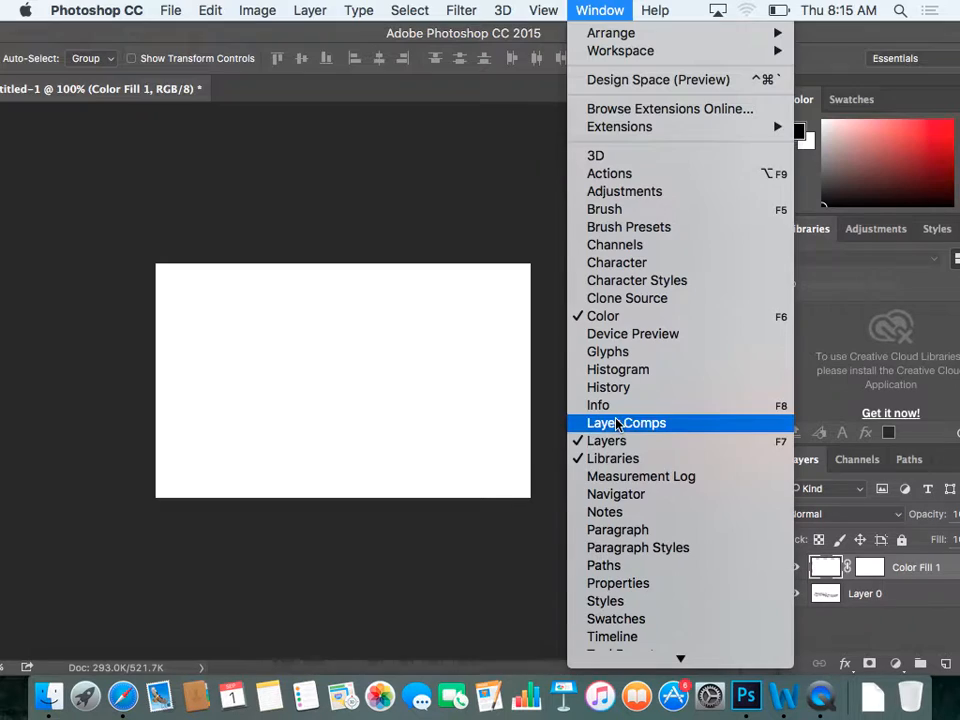
pyautogui.click(605, 636)
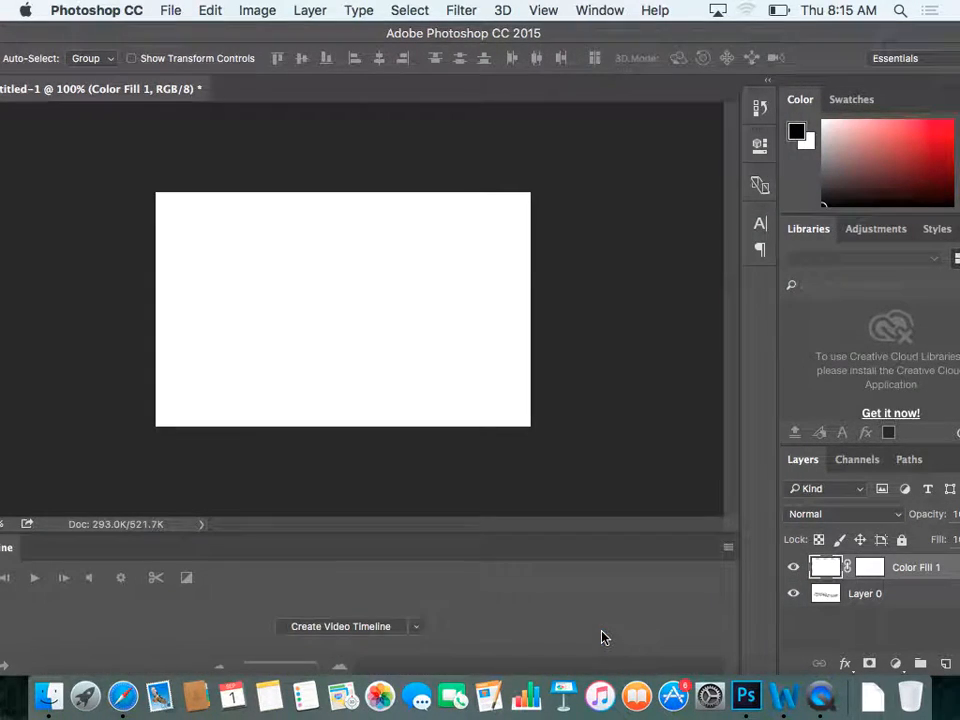
pyautogui.moveTo(585, 33); pyautogui.dragTo(649, 14)
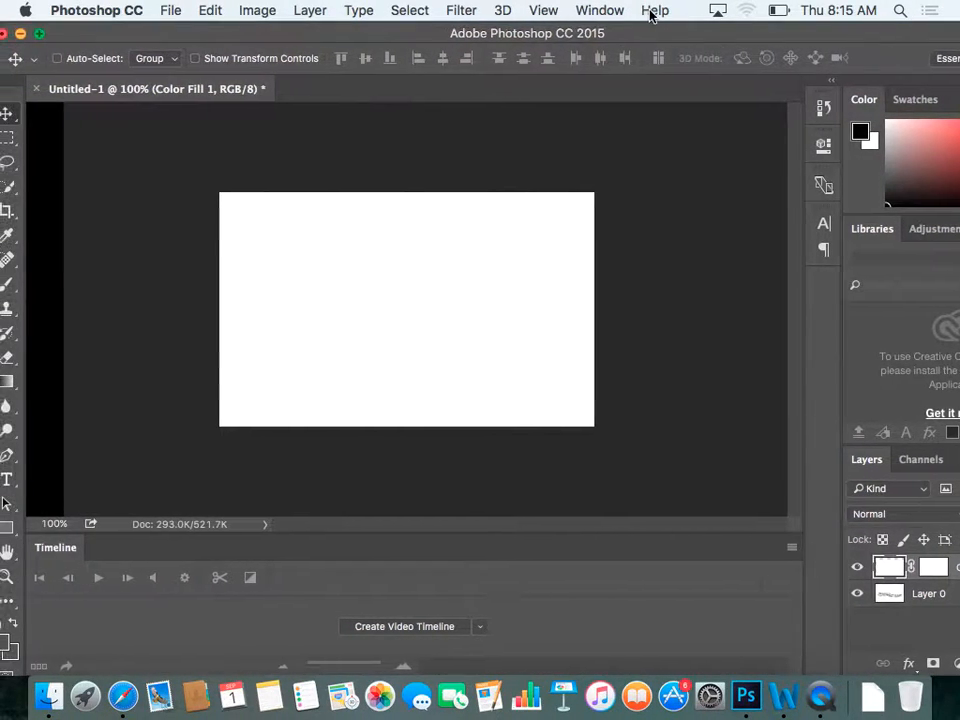
pyautogui.click(404, 627)
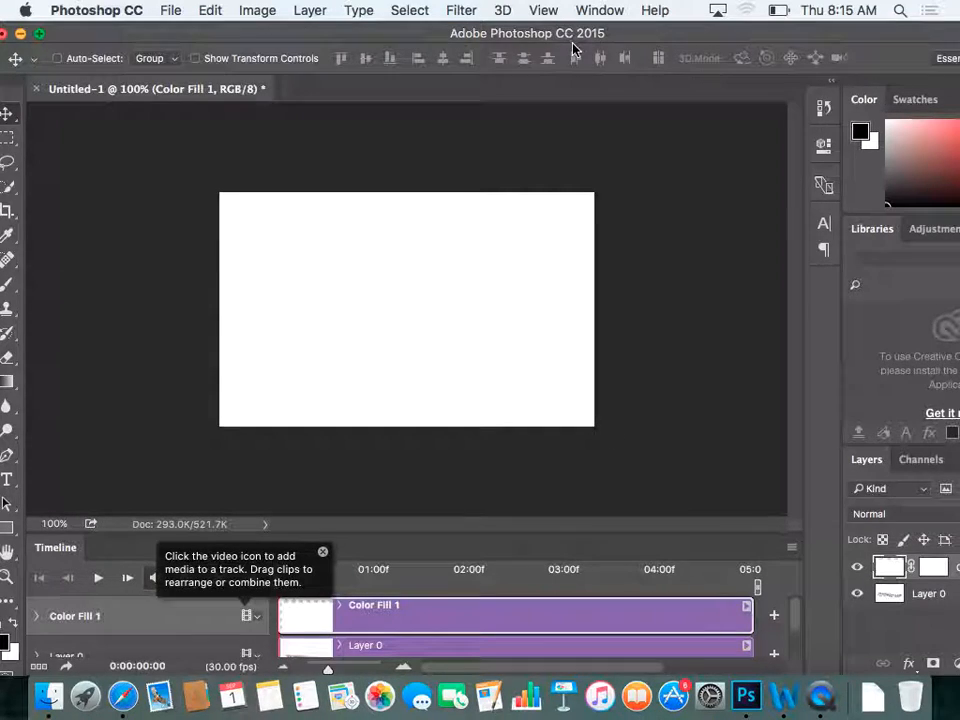
pyautogui.click(38, 667)
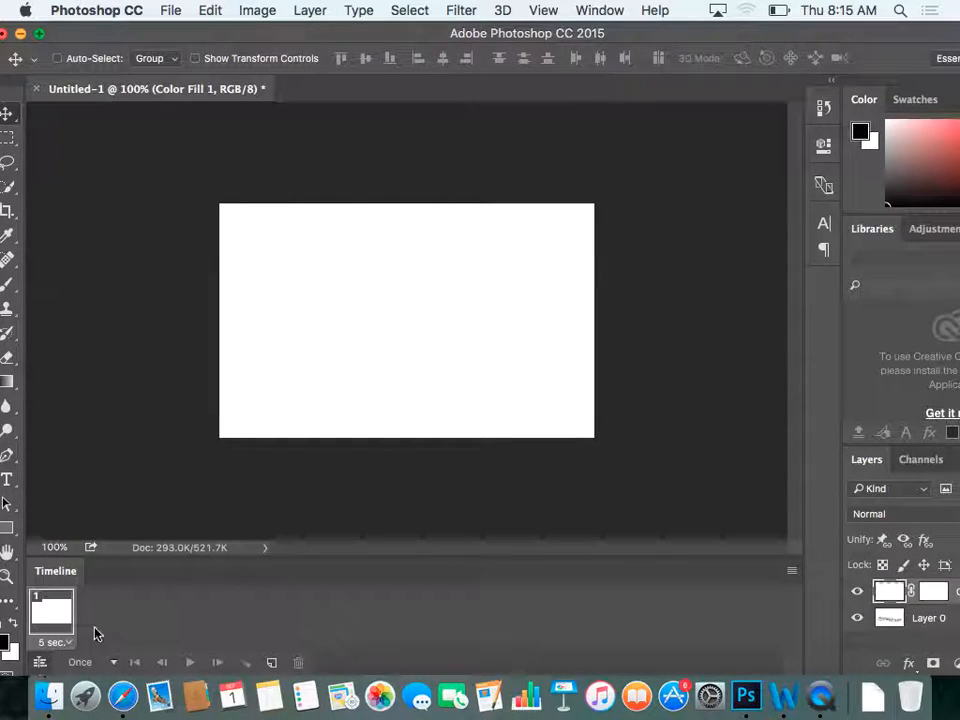
pyautogui.click(270, 663)
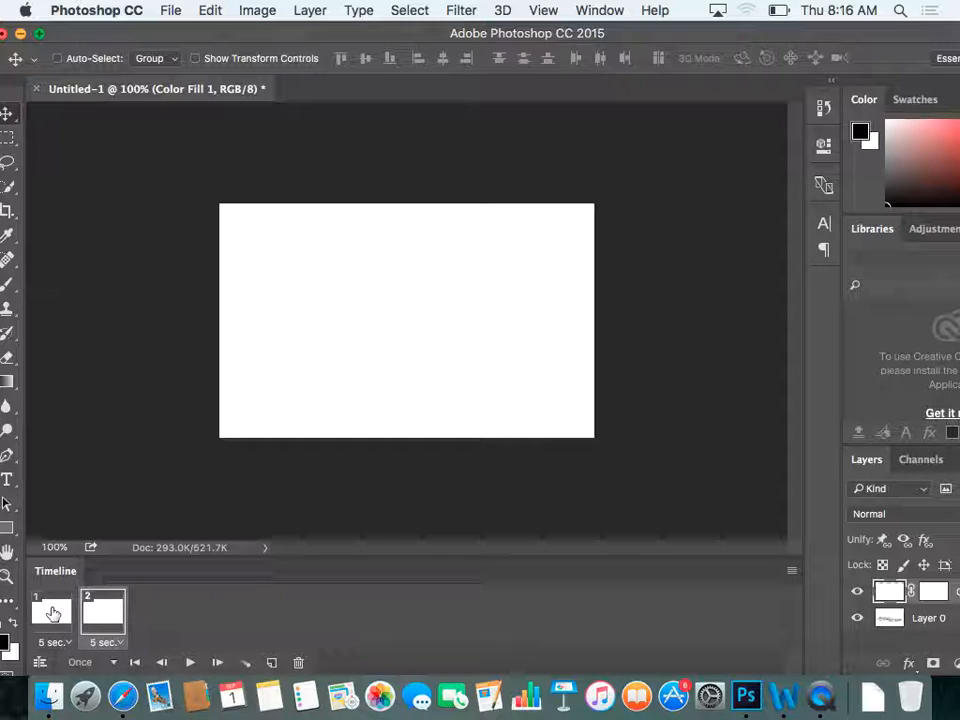
# Set the animation's looping to Forever and test its playback
pyautogui.click(190, 662)
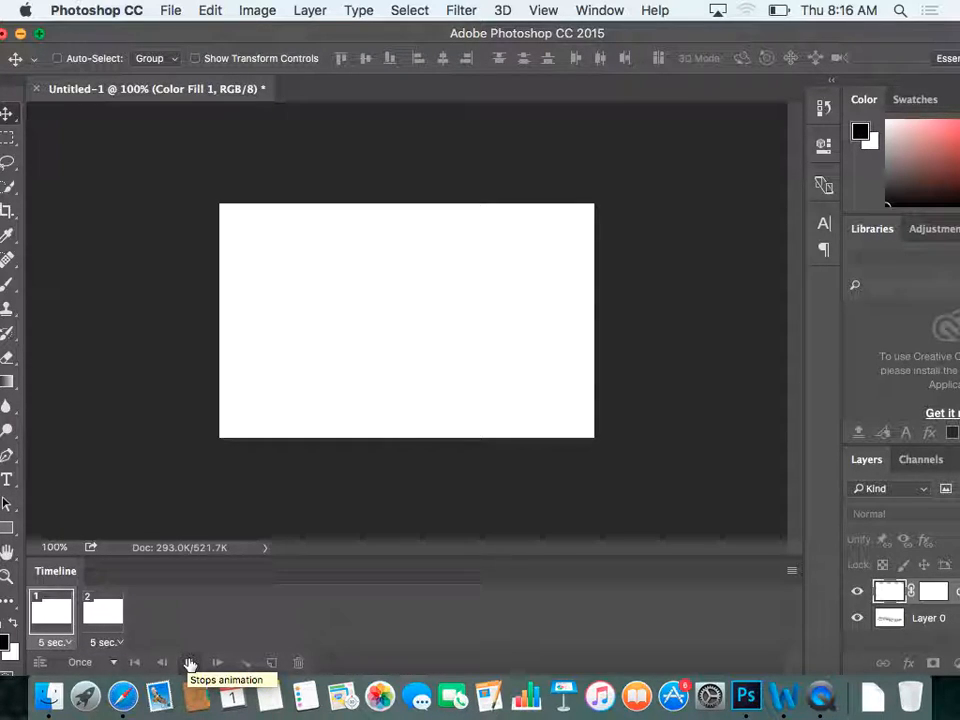
pyautogui.click(112, 662)
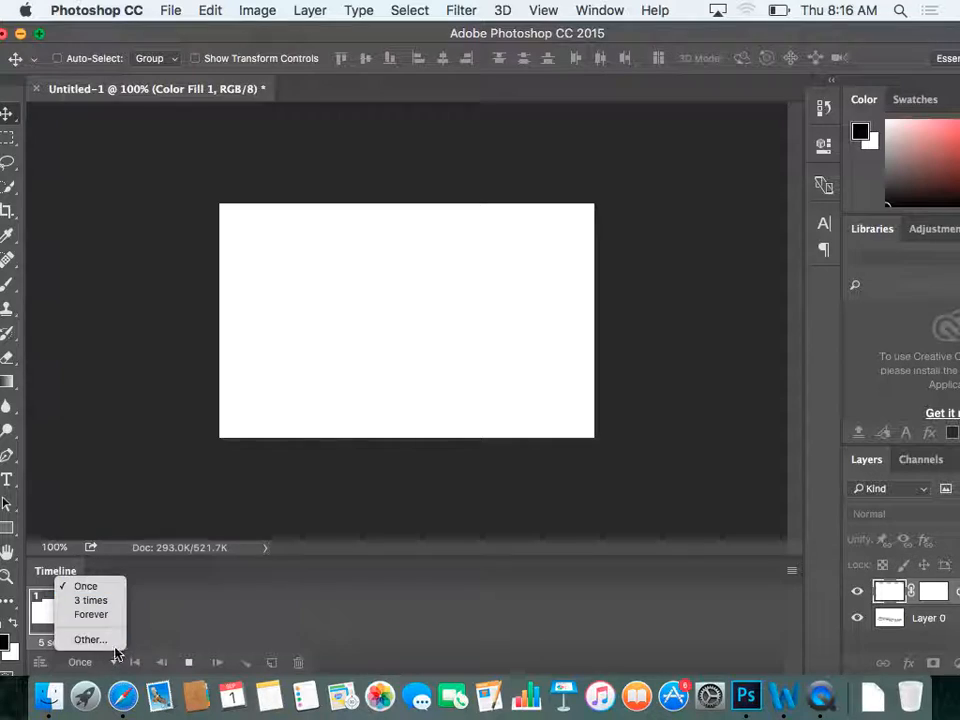
pyautogui.click(90, 614)
pyautogui.click(192, 663)
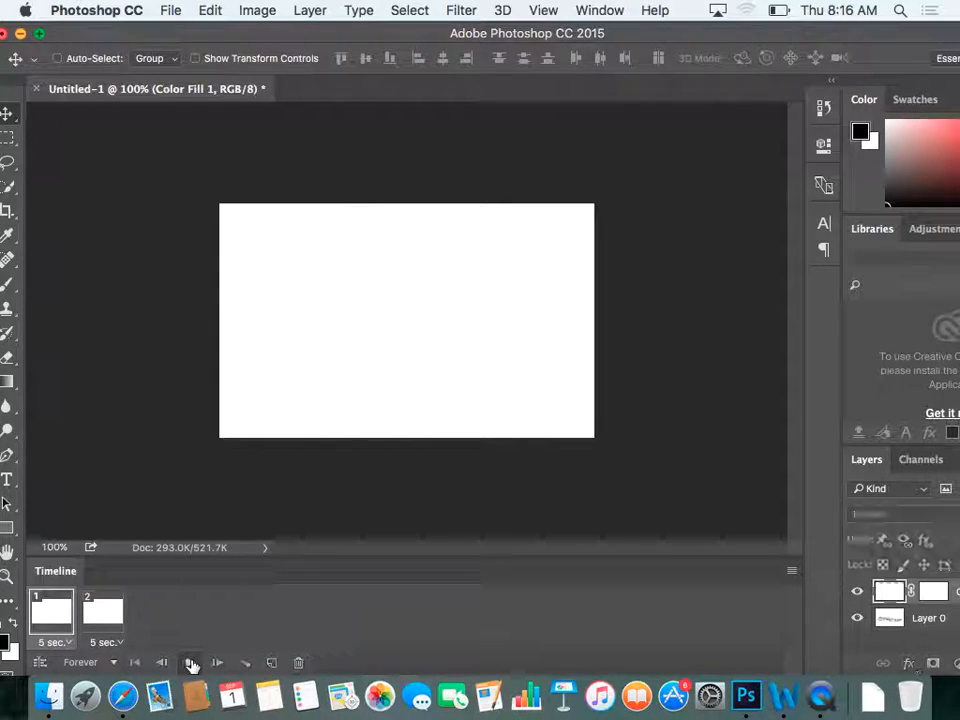
pyautogui.click(192, 663)
pyautogui.click(192, 663)
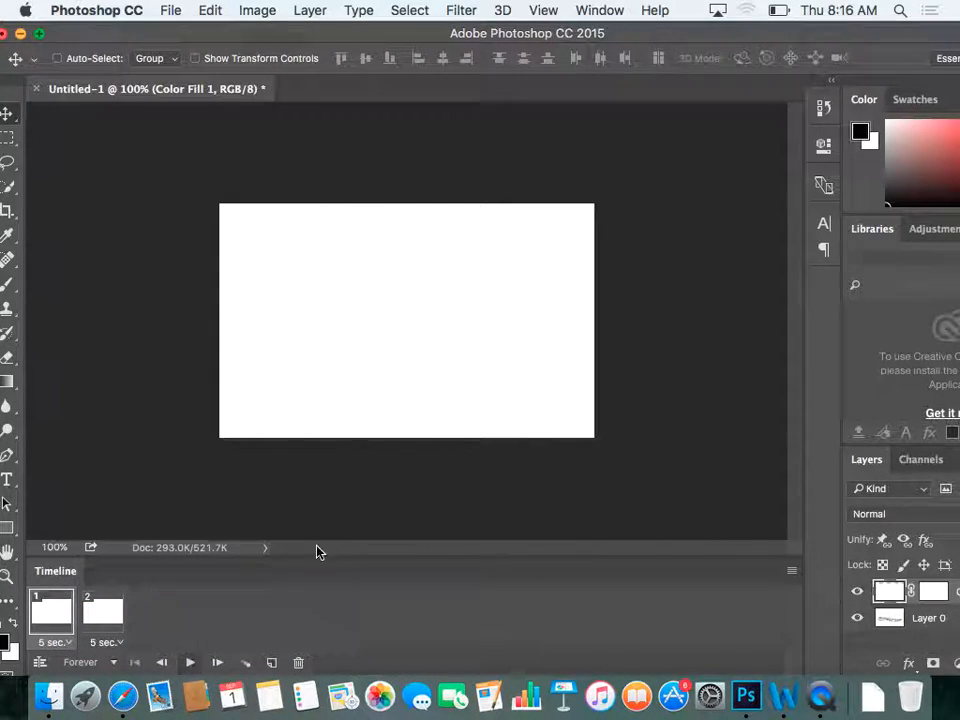
# Set frames 1 and 2 to No delay and play the animation briefly
pyautogui.click(71, 643)
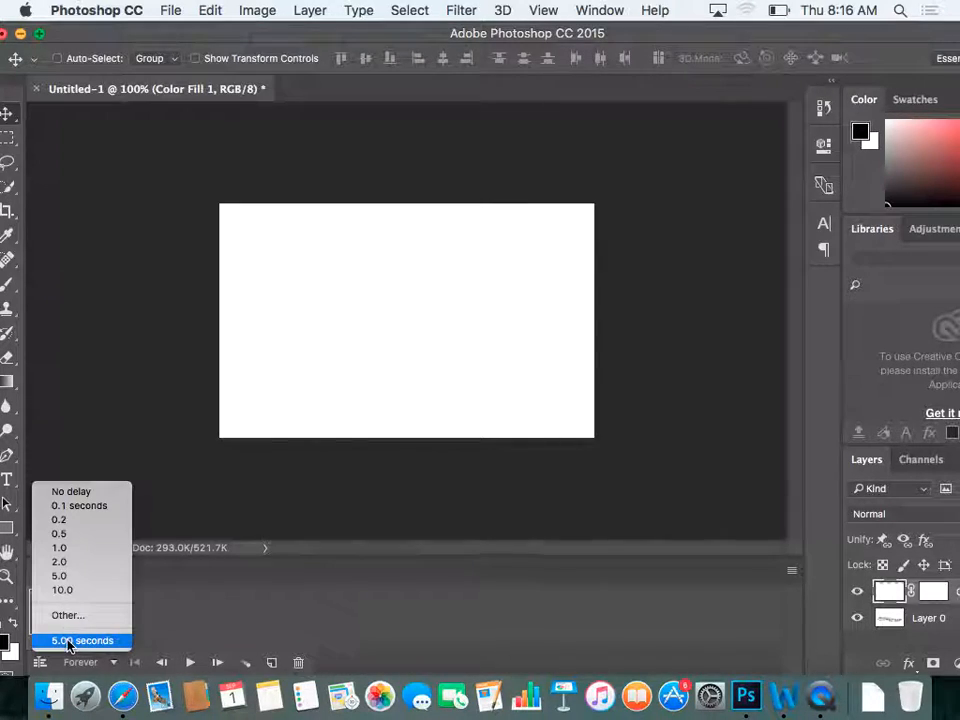
pyautogui.click(66, 492)
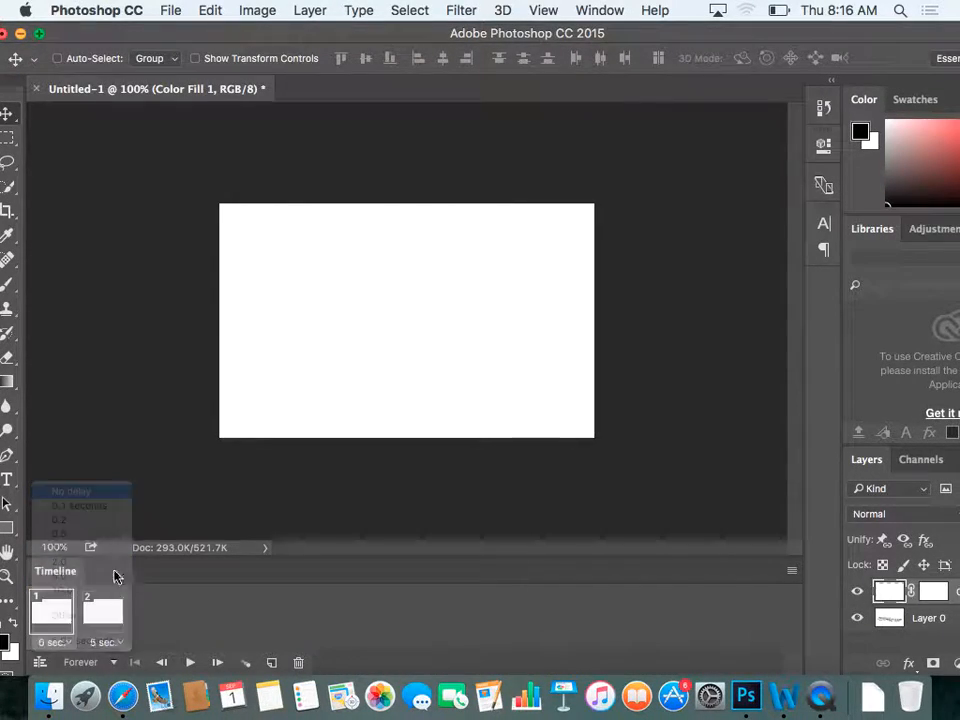
pyautogui.click(104, 642)
pyautogui.click(117, 493)
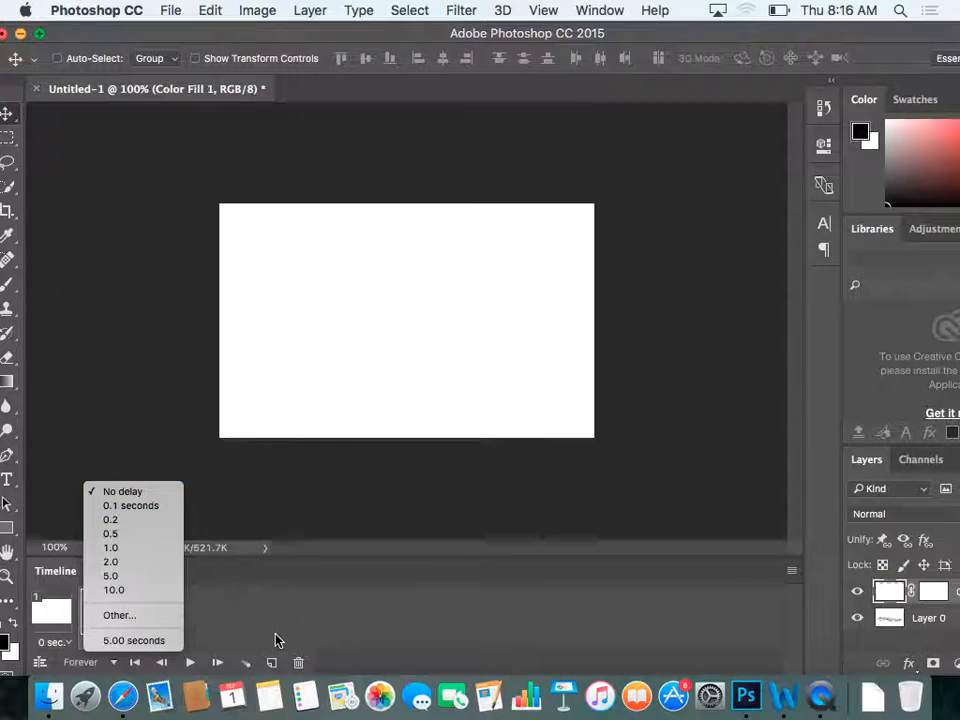
pyautogui.click(121, 642)
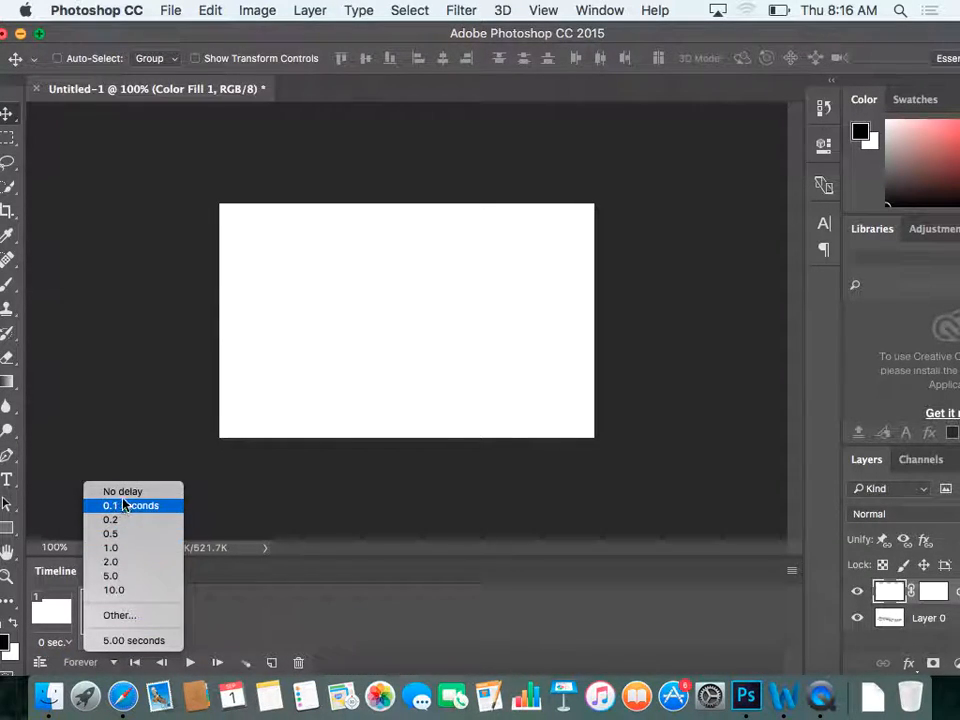
pyautogui.click(123, 492)
pyautogui.click(188, 663)
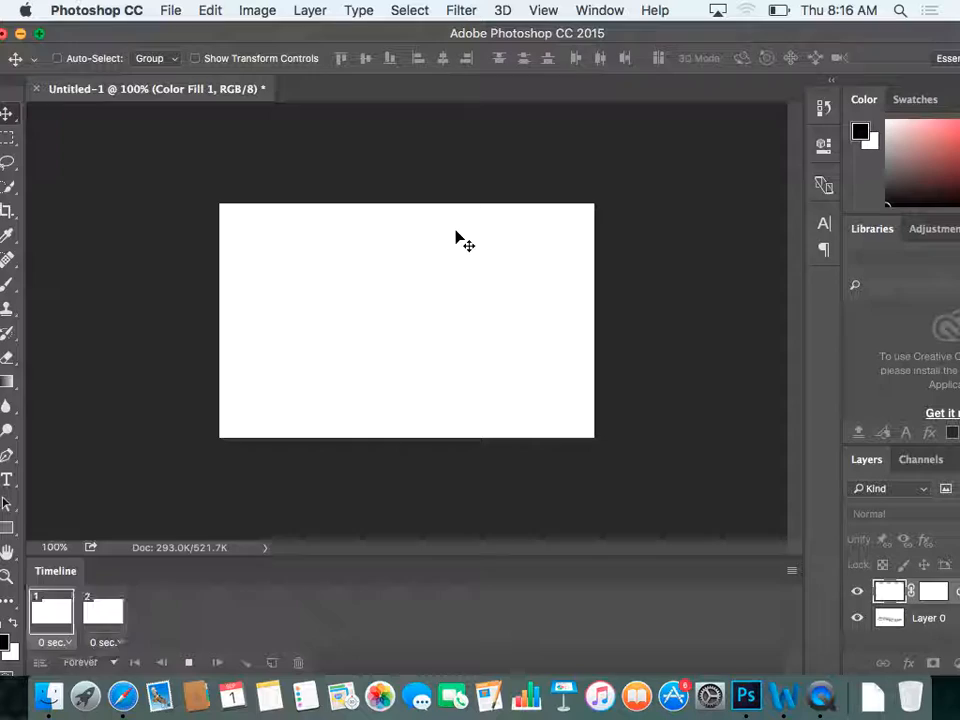
pyautogui.click(188, 662)
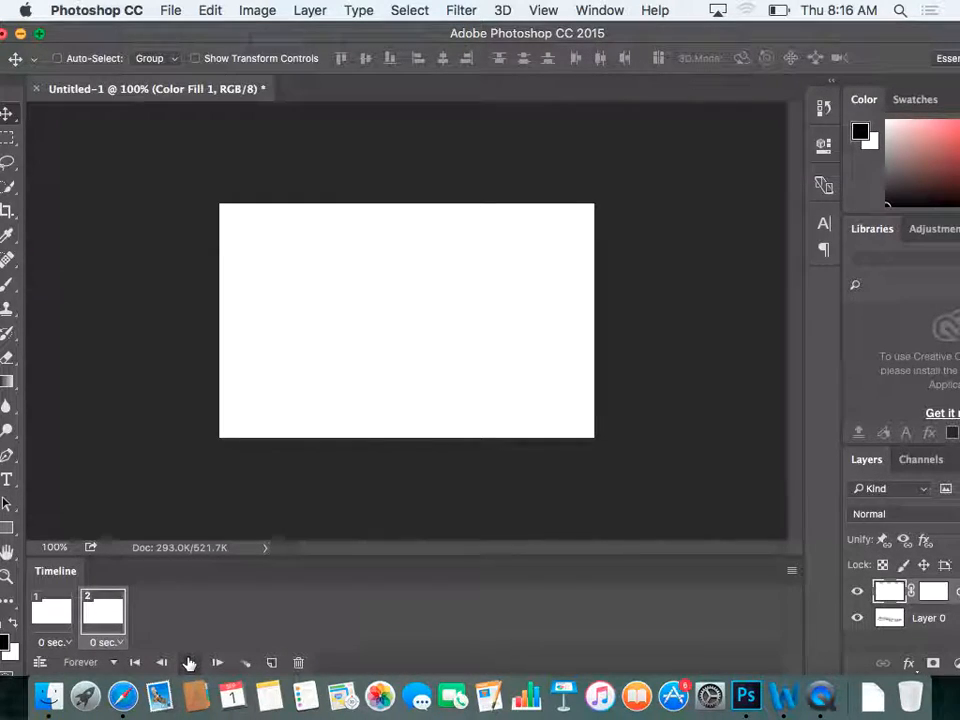
# In frame 2, move the white Color Fill 1 layer sideways off the canvas to uncover the grass, and preview the animation
pyautogui.click(53, 612)
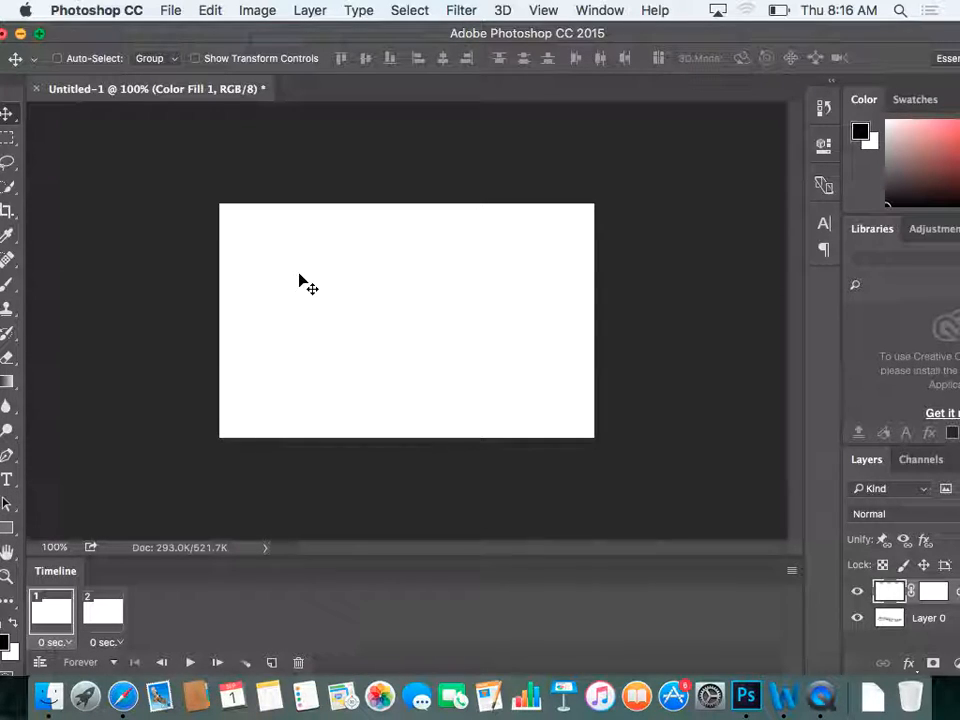
pyautogui.click(98, 616)
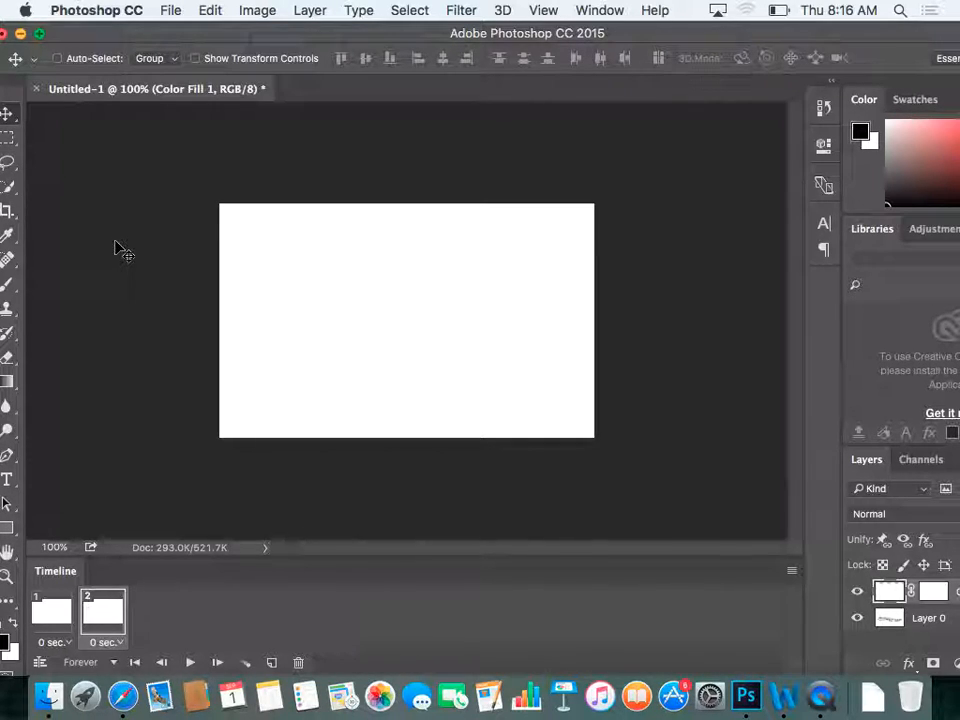
pyautogui.moveTo(250, 345)
pyautogui.mouseDown()
pyautogui.moveTo(385, 350)
pyautogui.moveTo(497, 370)
pyautogui.moveTo(560, 350)
pyautogui.mouseUp()
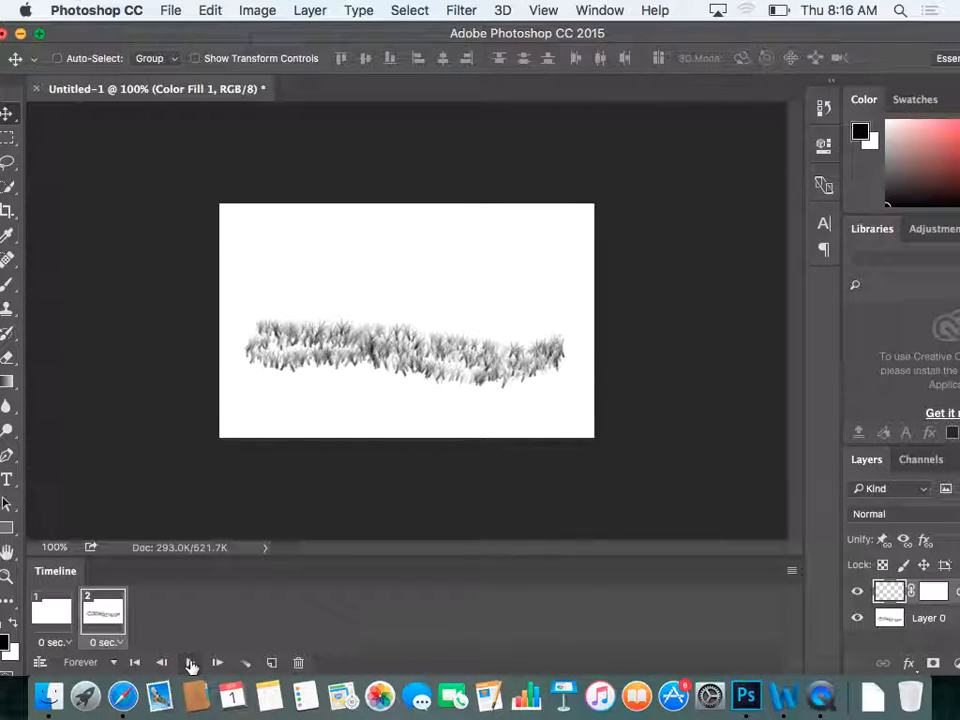
pyautogui.click(191, 663)
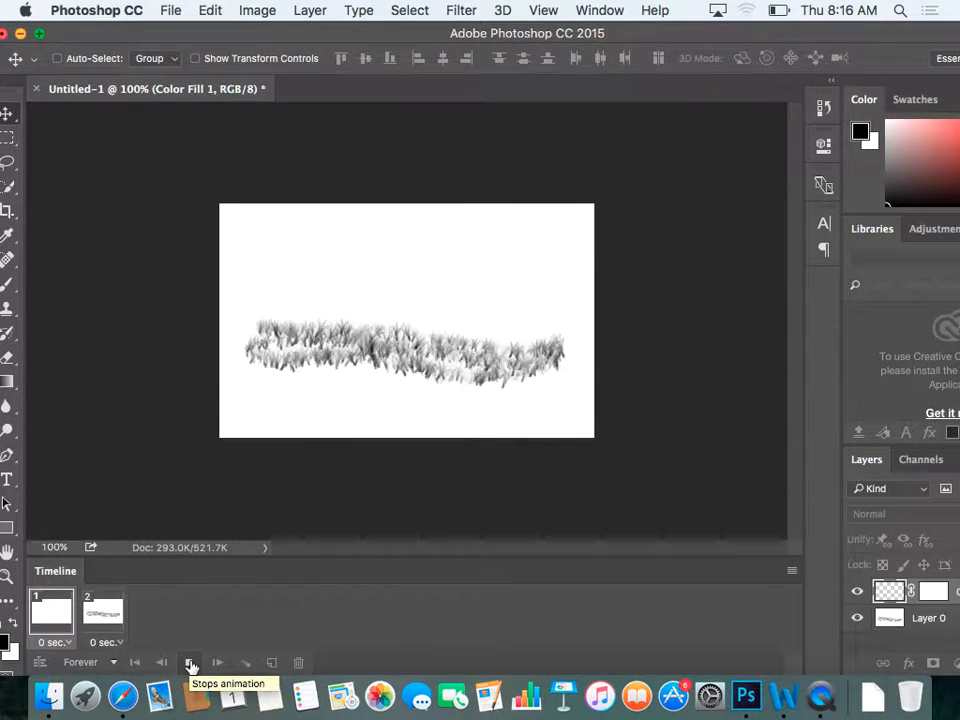
pyautogui.click(191, 663)
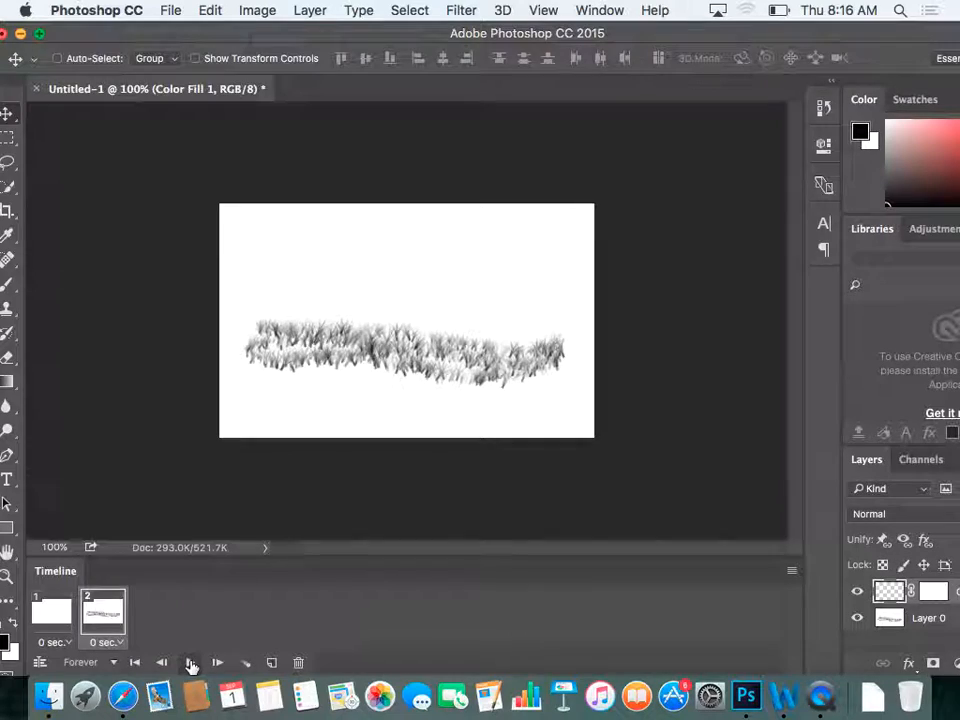
# Tween frame 1 with the next frame, adding 10 frames for all layers with position, opacity and effects
pyautogui.click(50, 610)
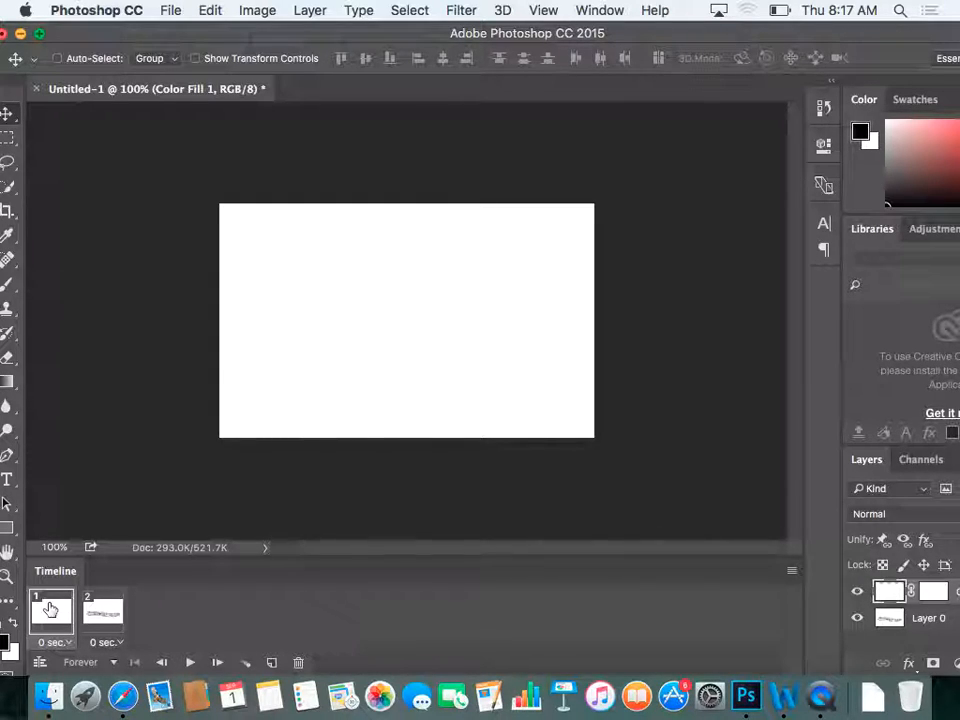
pyautogui.click(243, 664)
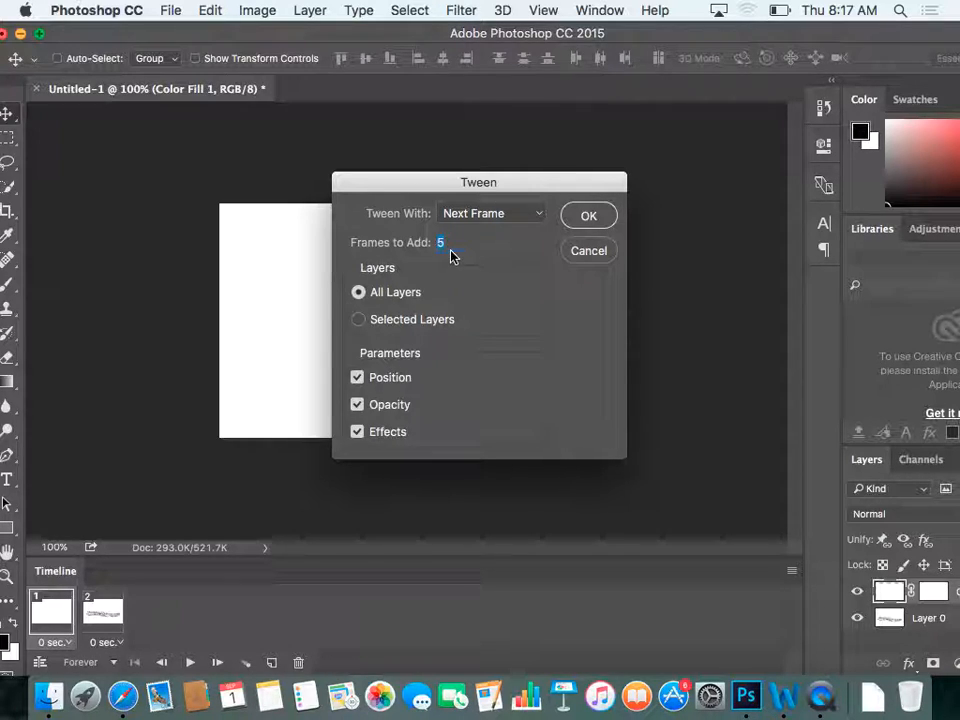
pyautogui.write('10')
pyautogui.click(541, 218)
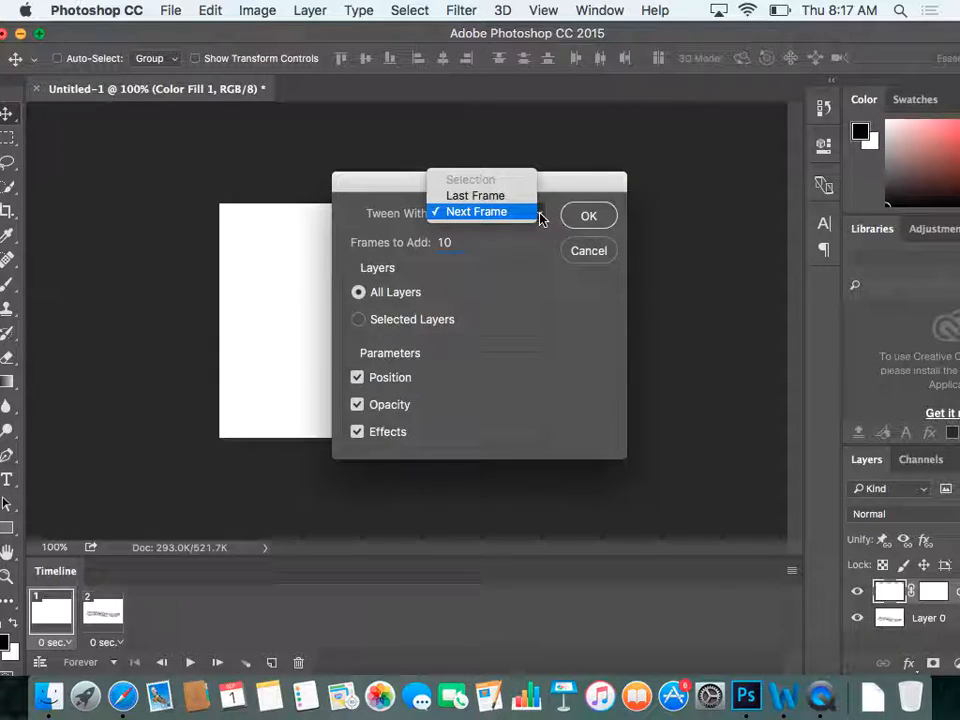
pyautogui.click(613, 401)
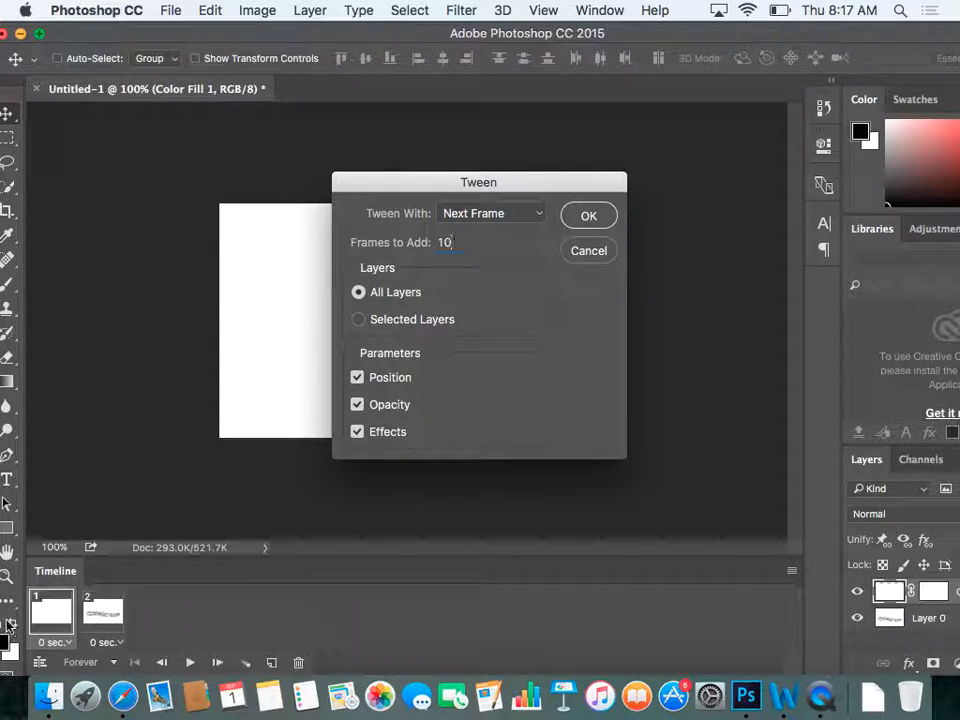
pyautogui.click(590, 216)
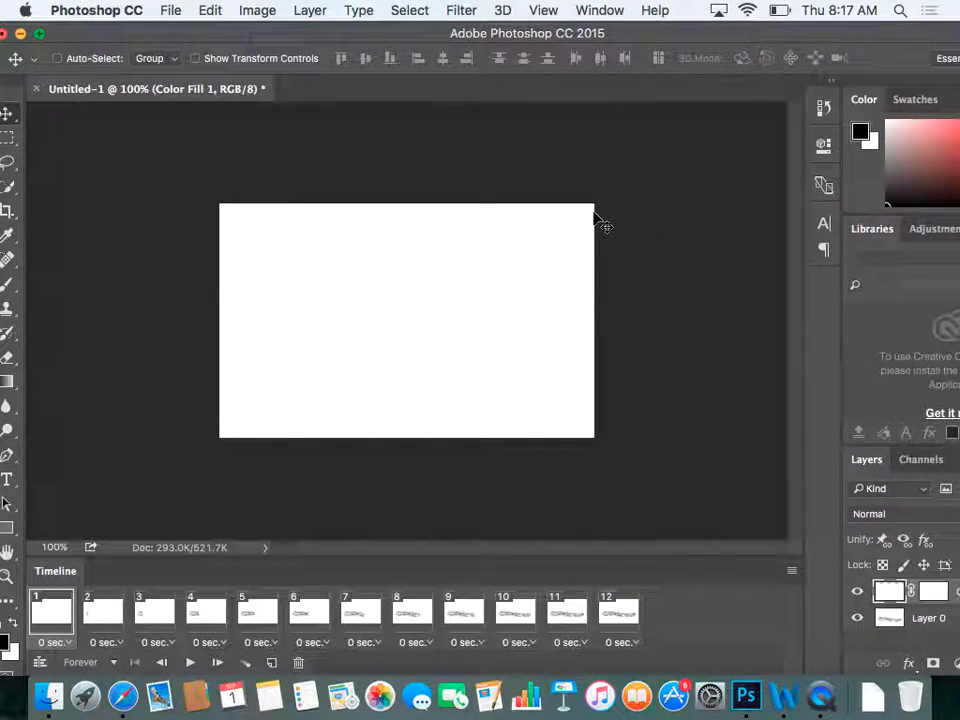
# Go through the tweened frames one by one to examine how the grass is gradually revealed
pyautogui.click(91, 618)
pyautogui.click(150, 618)
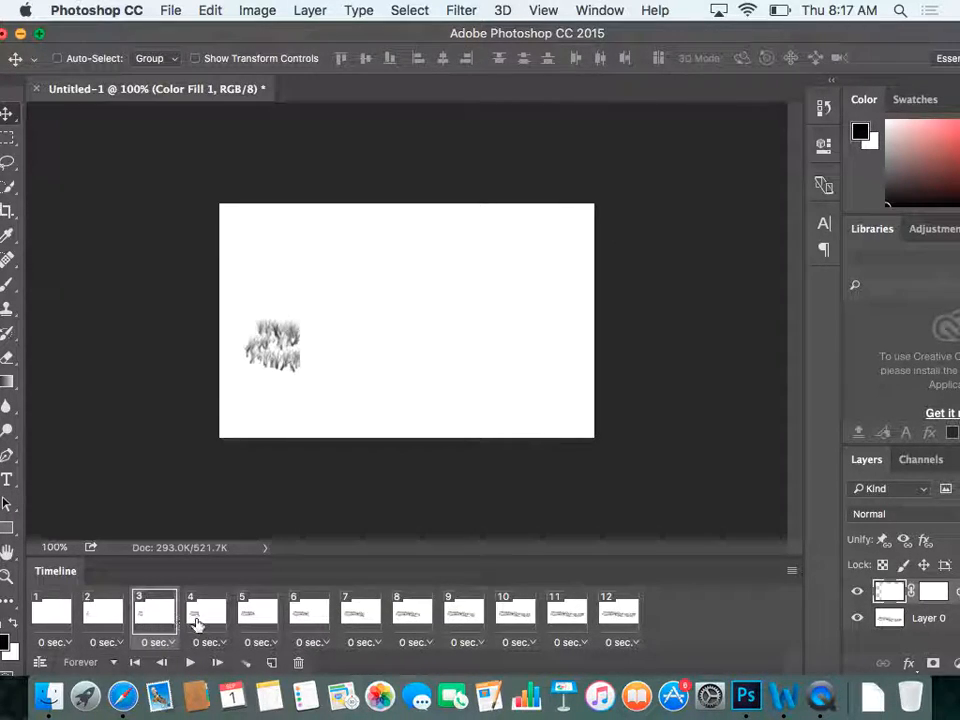
pyautogui.click(203, 627)
pyautogui.click(257, 622)
pyautogui.click(310, 625)
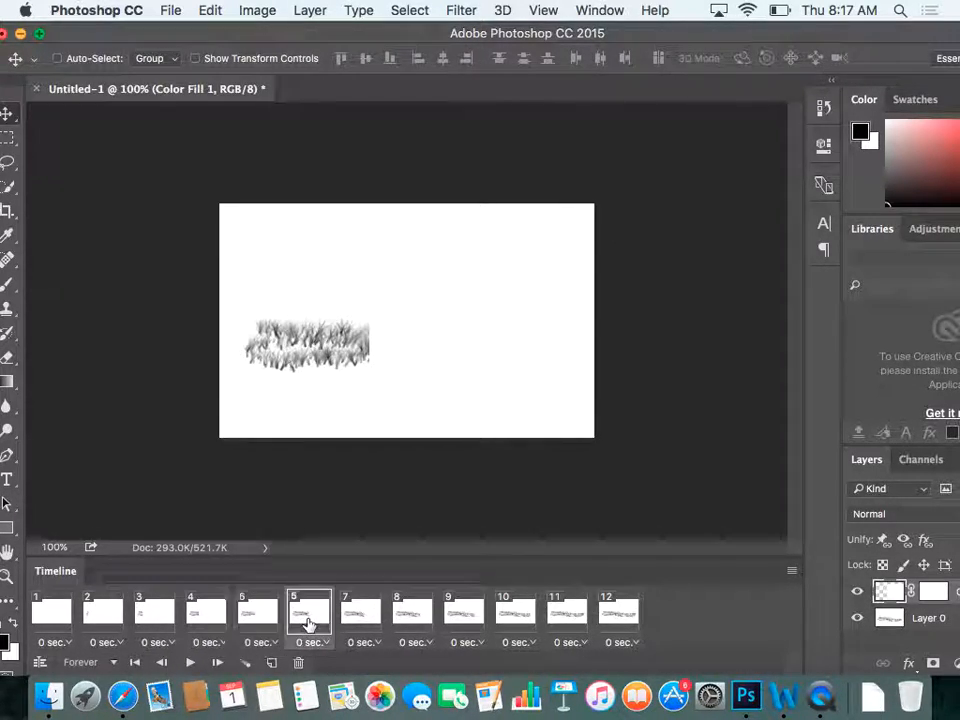
pyautogui.click(364, 621)
pyautogui.click(415, 620)
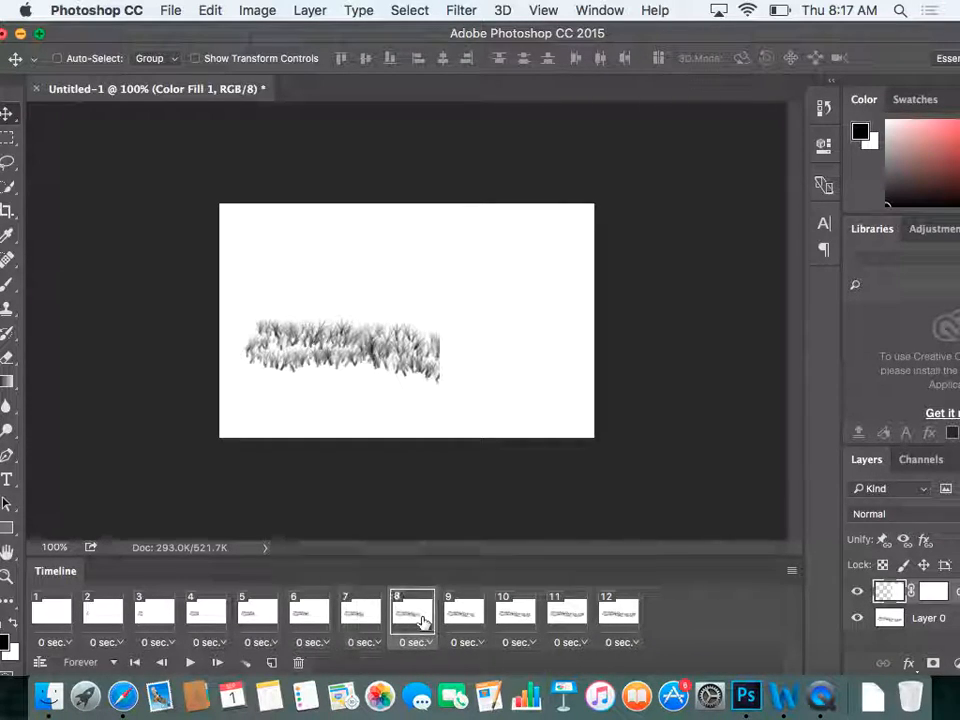
pyautogui.click(468, 620)
pyautogui.click(518, 614)
pyautogui.click(550, 612)
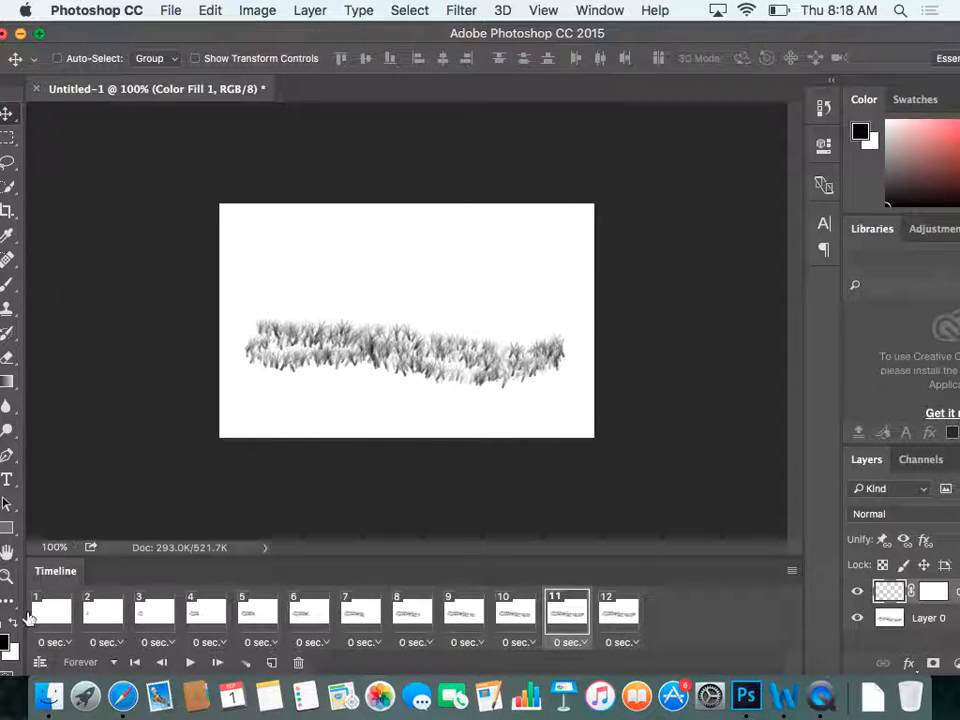
# Play the tweened grass animation from frame 2 and stop it after watching the reveal
pyautogui.click(98, 628)
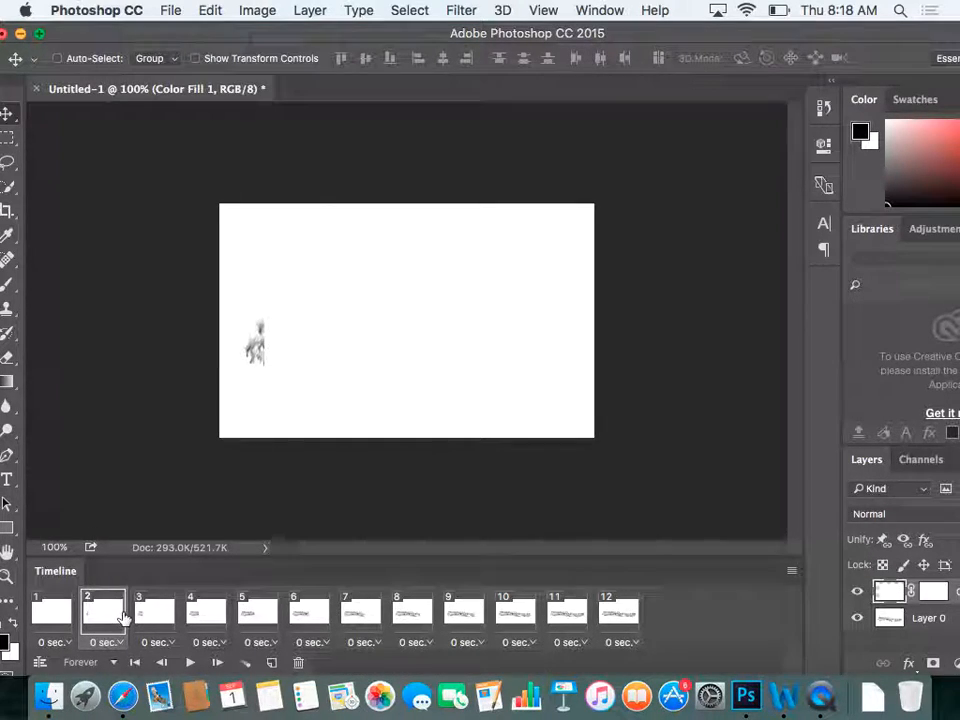
pyautogui.click(188, 663)
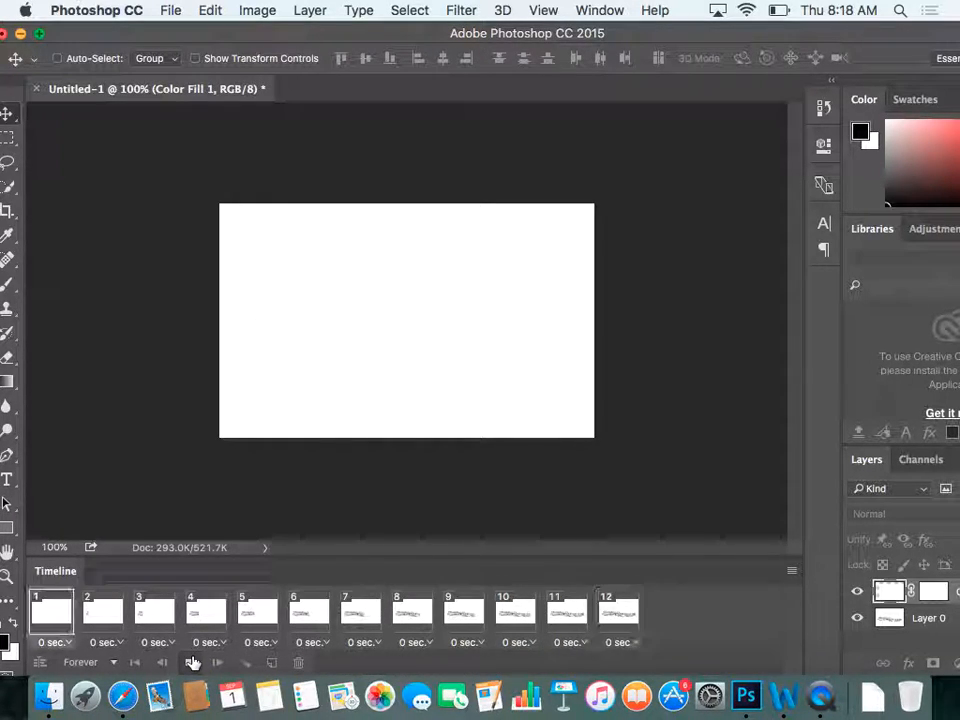
pyautogui.click(192, 662)
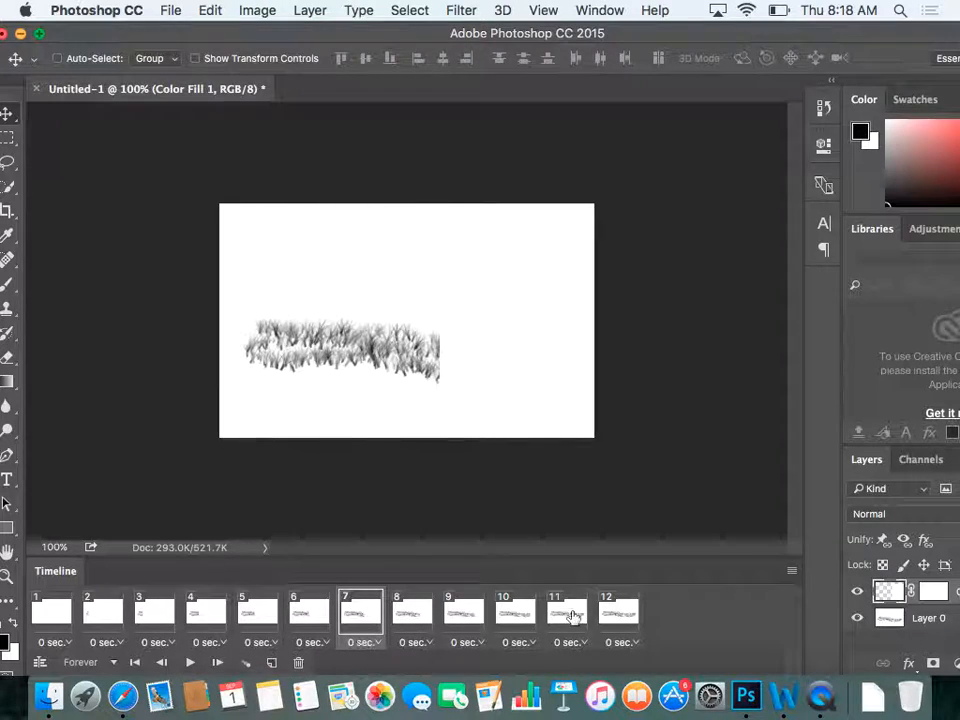
# Duplicate frame 12 at the end of the animation and compare the copy with the original frame
pyautogui.click(619, 615)
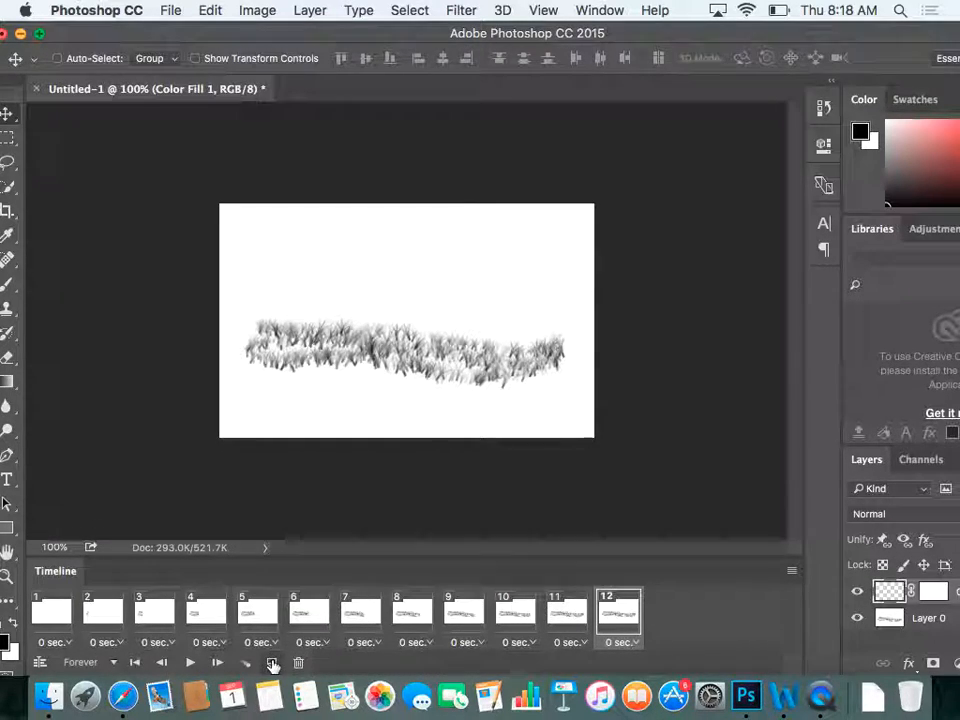
pyautogui.click(271, 662)
pyautogui.click(617, 618)
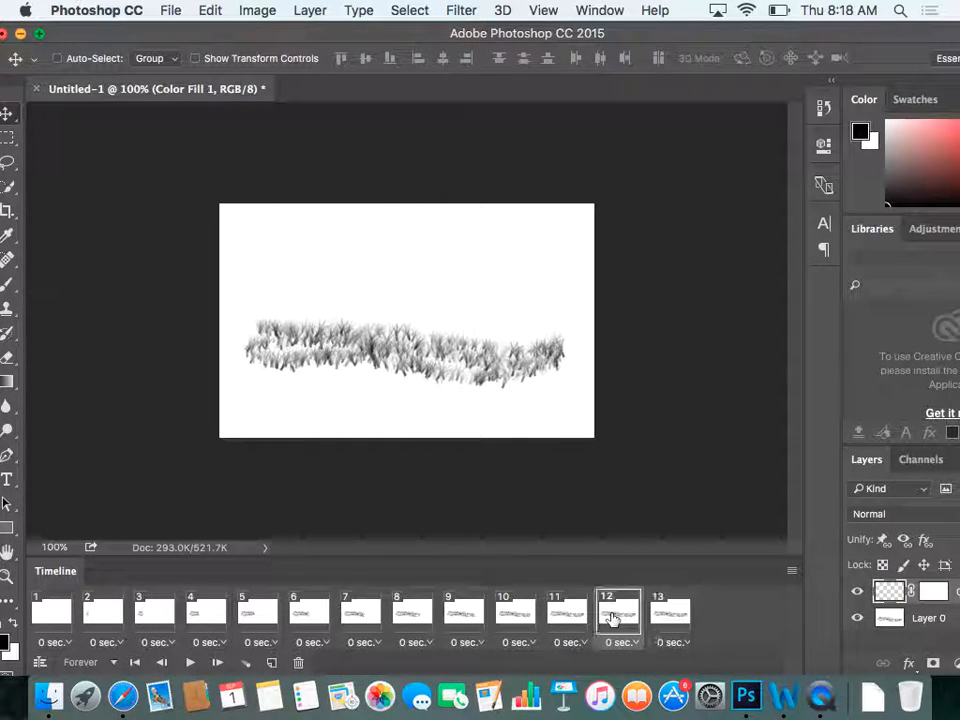
pyautogui.click(670, 618)
pyautogui.click(619, 620)
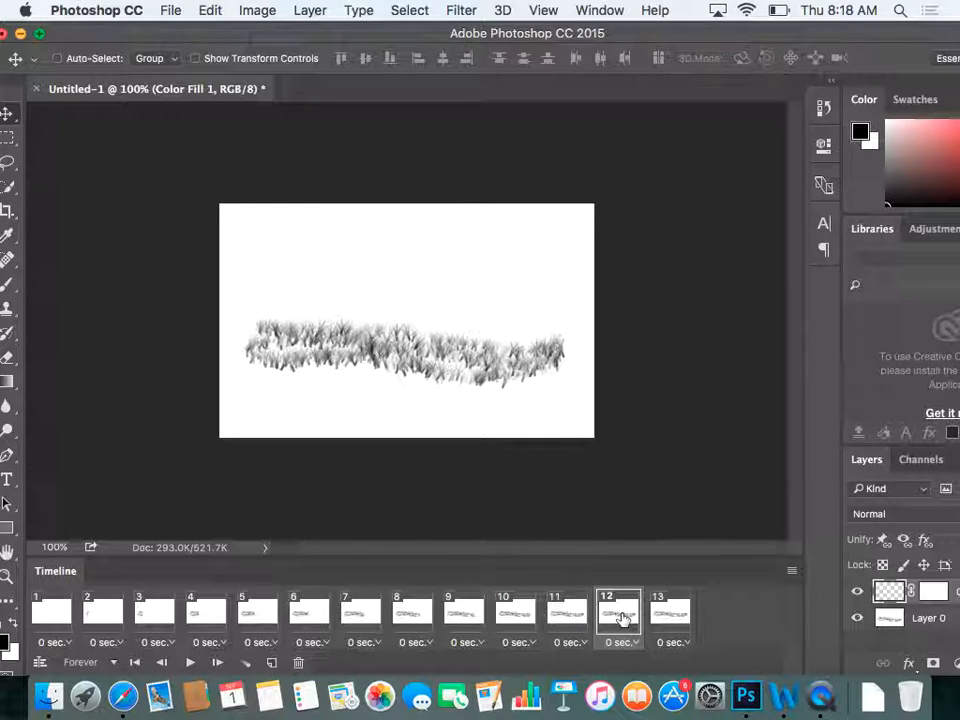
pyautogui.click(676, 628)
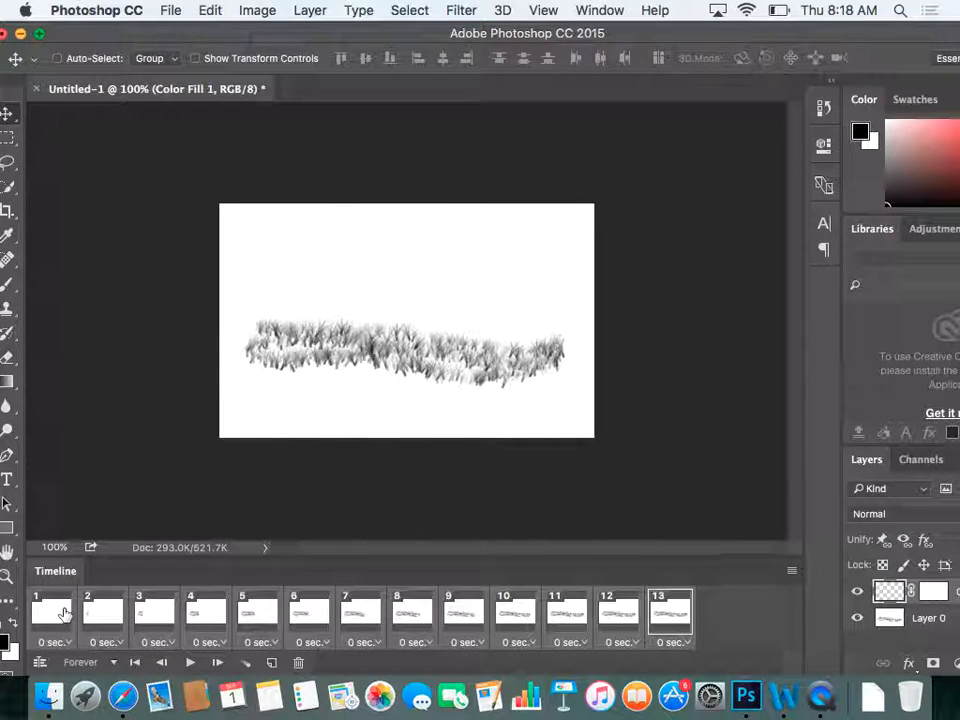
# Delete the white Color Fill 1 layer and all animation frames except one
pyautogui.press('Delete')
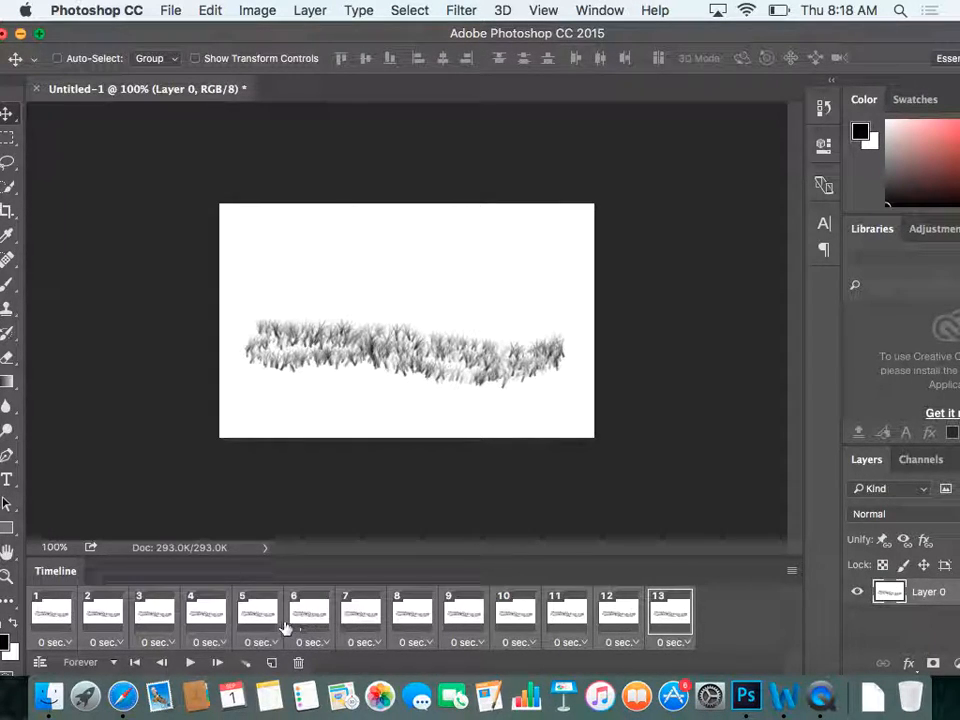
pyautogui.moveTo(296, 627); pyautogui.dragTo(296, 662)
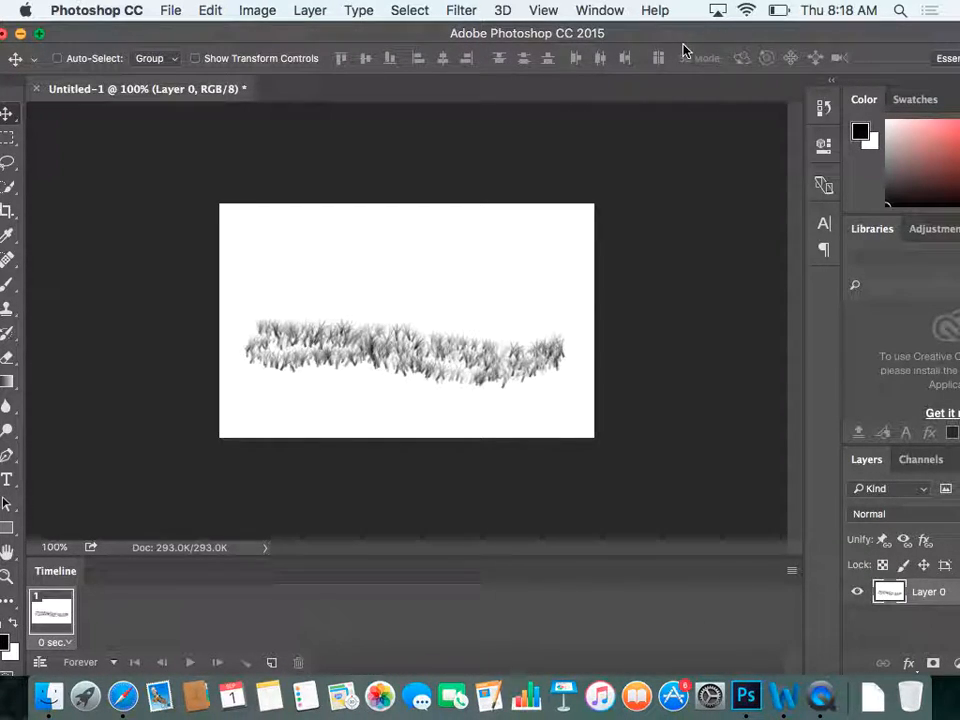
# Hide the Timeline and move the application window sideways until the whole toolbox is visible
pyautogui.click(607, 10)
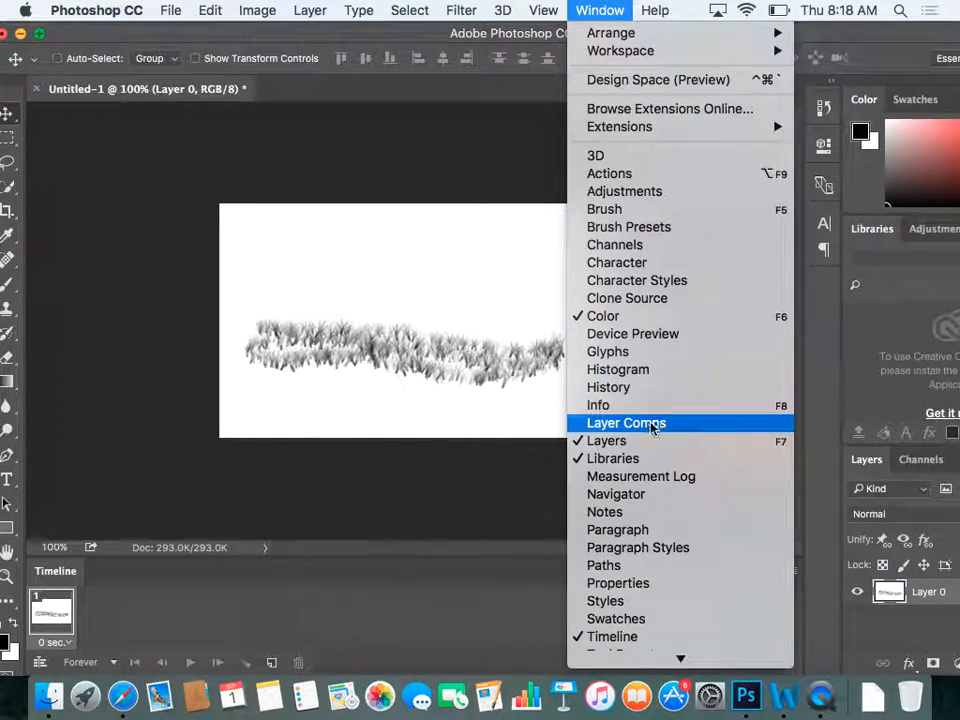
pyautogui.click(604, 638)
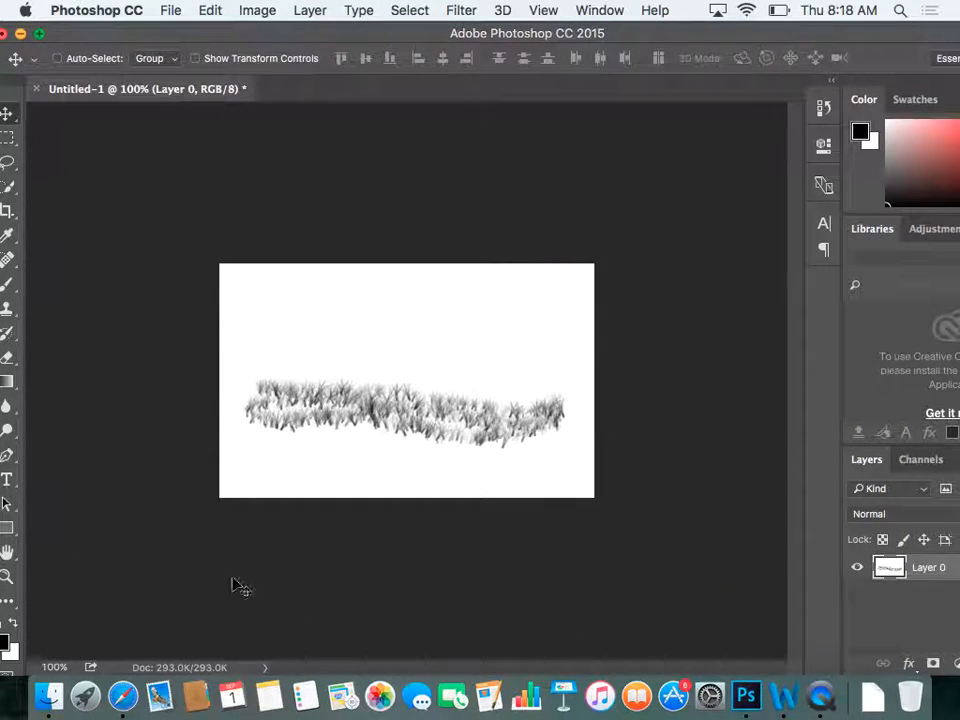
pyautogui.moveTo(816, 34); pyautogui.dragTo(703, 28)
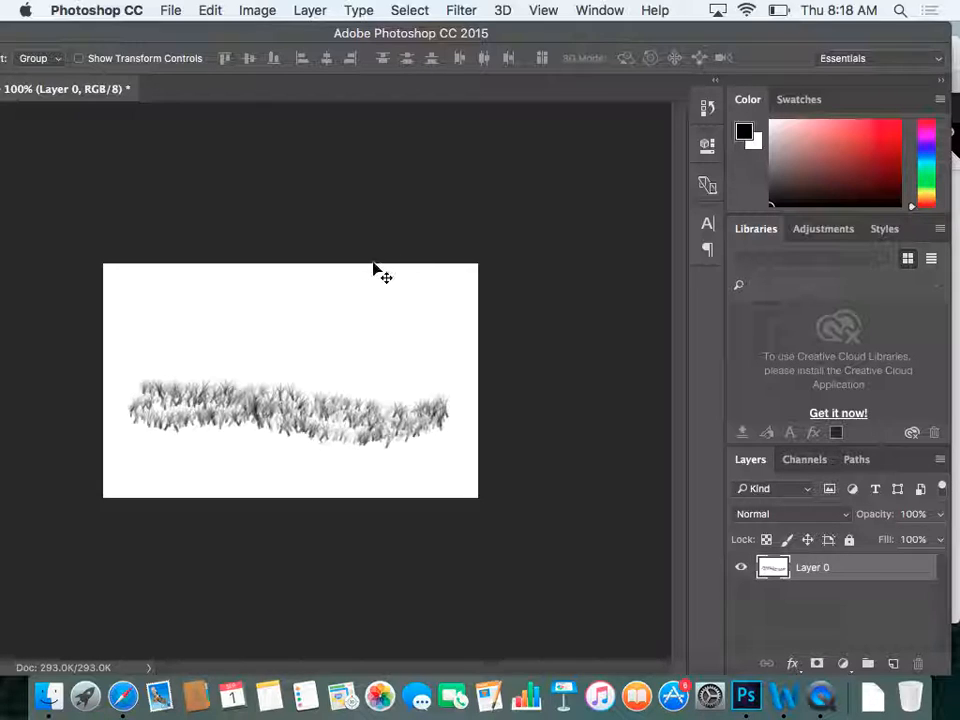
pyautogui.moveTo(311, 32); pyautogui.dragTo(381, 30)
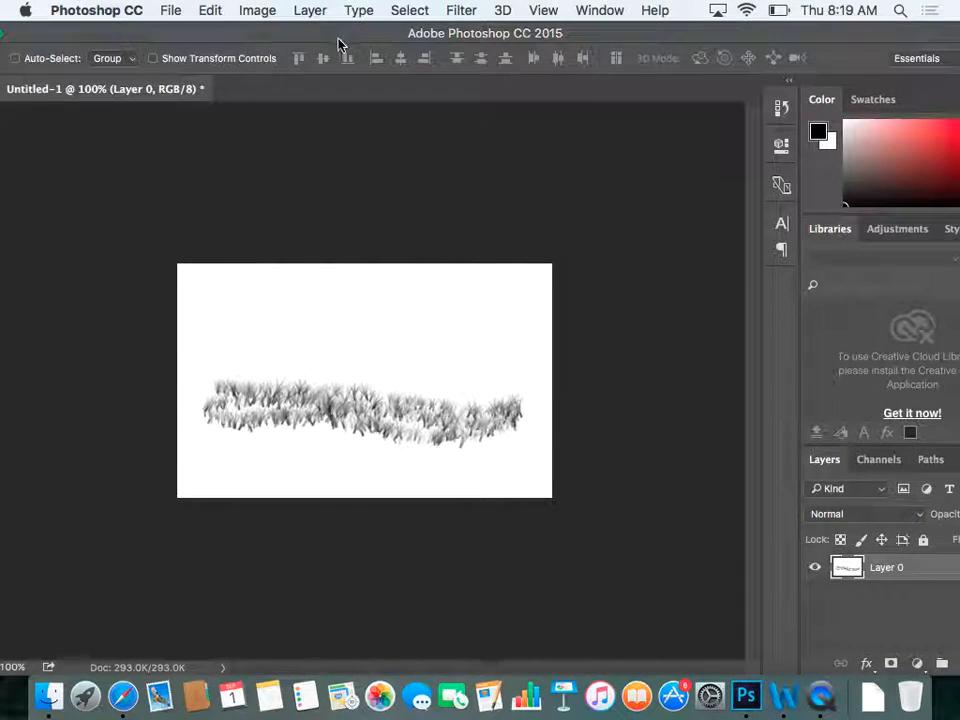
pyautogui.moveTo(315, 37); pyautogui.dragTo(386, 36)
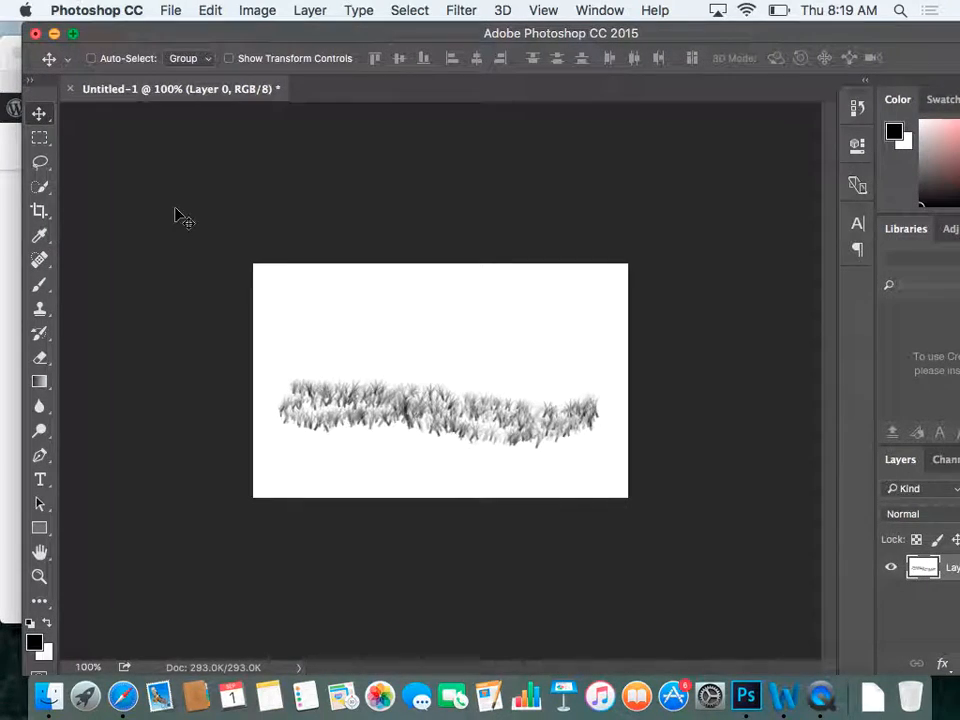
# Draw a black circle about 63 px in diameter just above the grass with the Ellipse tool, replacing a first attempt of about 68 px
pyautogui.click(40, 529)
pyautogui.click(40, 529)
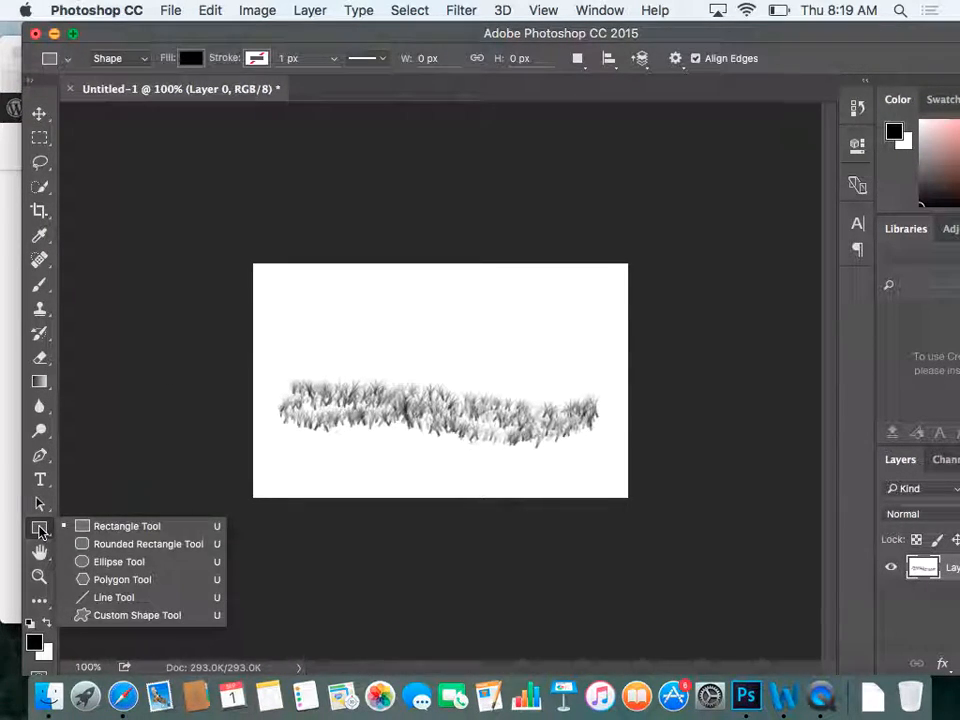
pyautogui.click(99, 563)
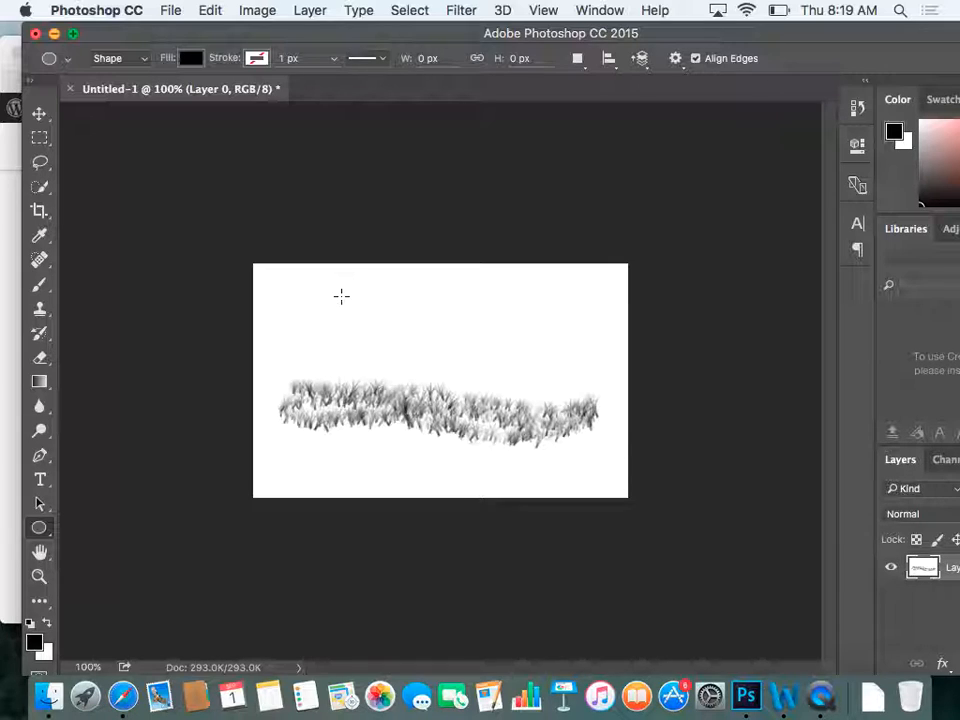
pyautogui.moveTo(341, 296); pyautogui.dragTo(420, 332)
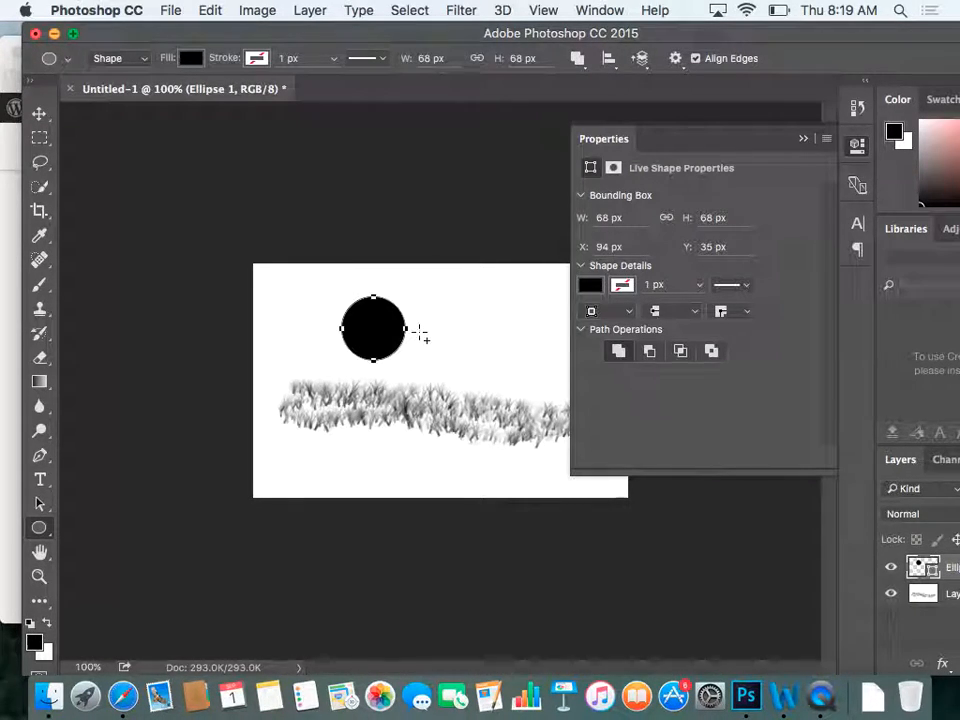
pyautogui.click(802, 140)
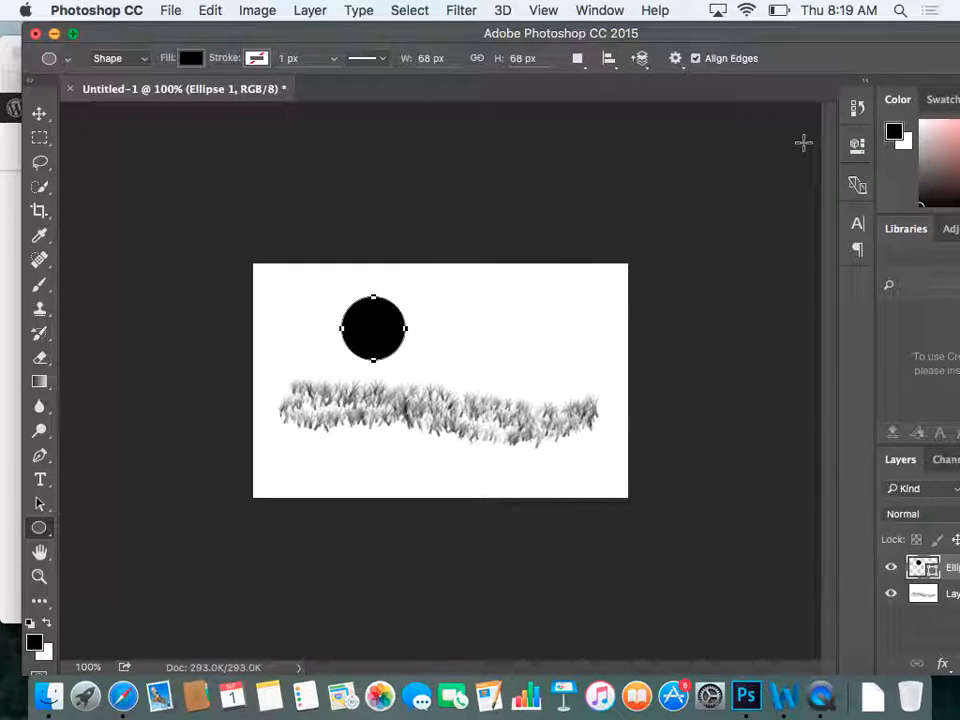
pyautogui.press('super+z')
pyautogui.moveTo(375, 315); pyautogui.dragTo(486, 424)
pyautogui.moveTo(311, 366)
pyautogui.mouseDown()
pyautogui.moveTo(456, 317)
pyautogui.moveTo(454, 454)
pyautogui.moveTo(373, 326)
pyautogui.moveTo(507, 411)
pyautogui.moveTo(452, 393)
pyautogui.moveTo(452, 339)
pyautogui.moveTo(530, 341)
pyautogui.moveTo(525, 360)
pyautogui.moveTo(538, 375)
pyautogui.mouseUp()
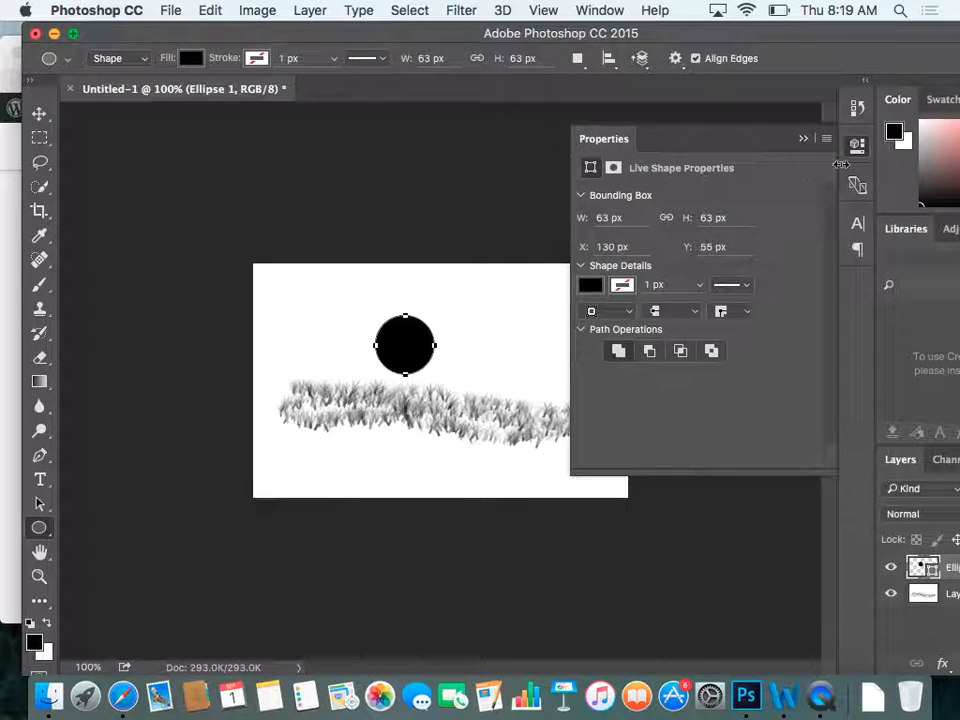
pyautogui.click(803, 140)
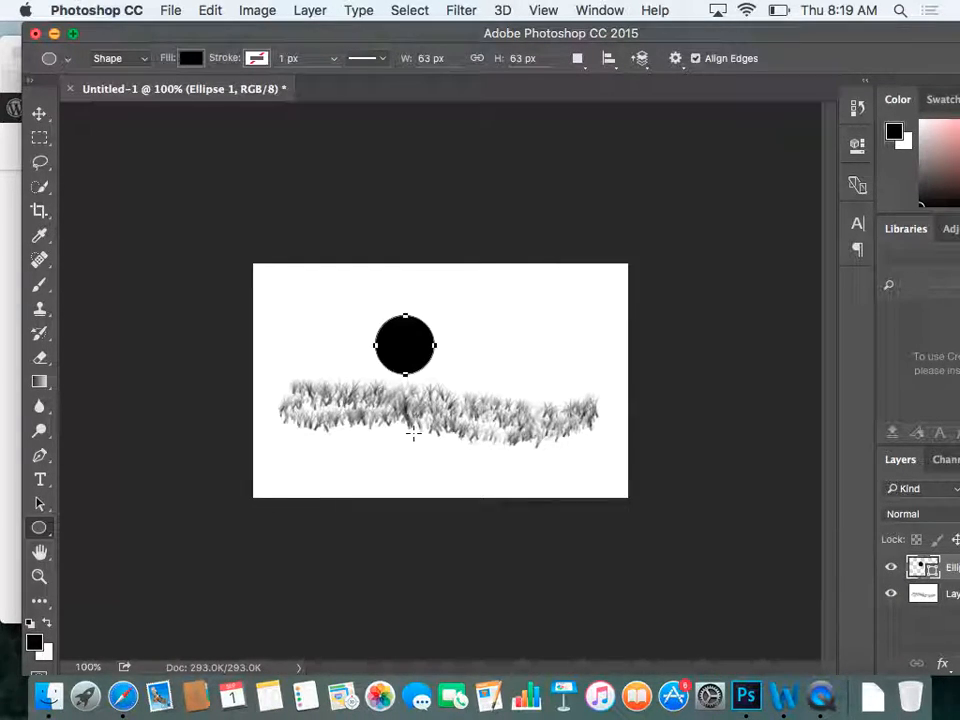
# Show the Timeline again and add a second animation frame
pyautogui.click(38, 116)
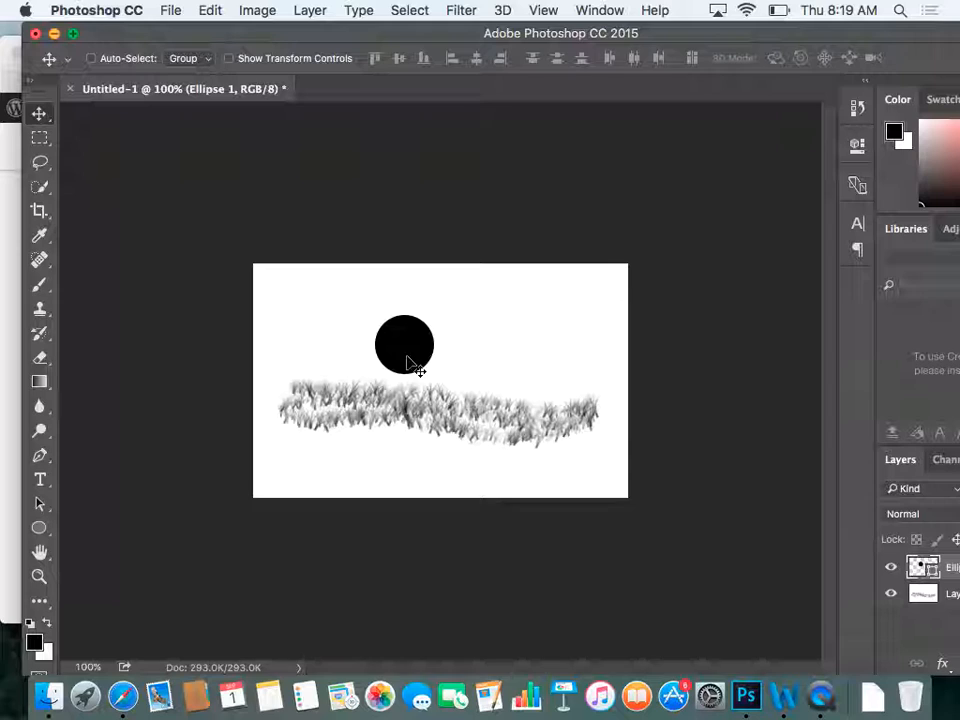
pyautogui.click(604, 12)
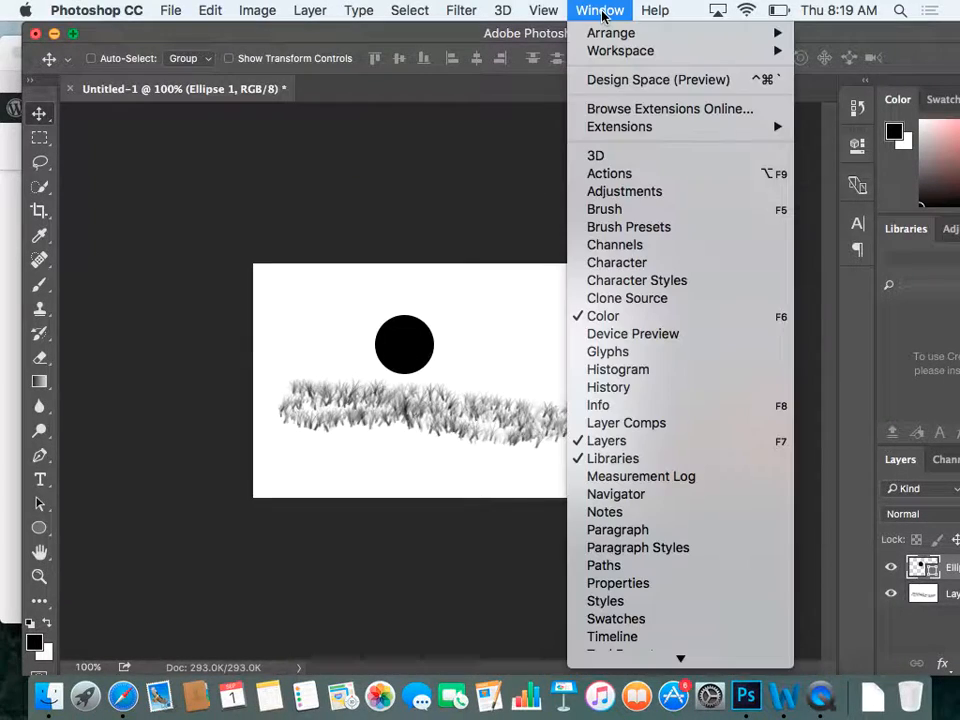
pyautogui.click(632, 636)
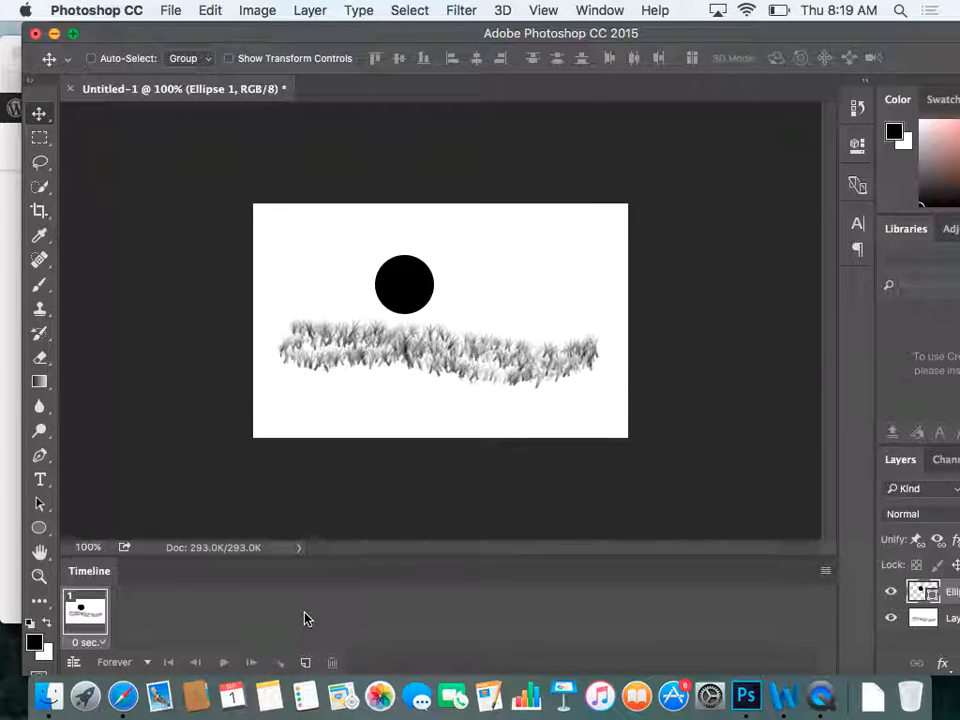
pyautogui.click(305, 663)
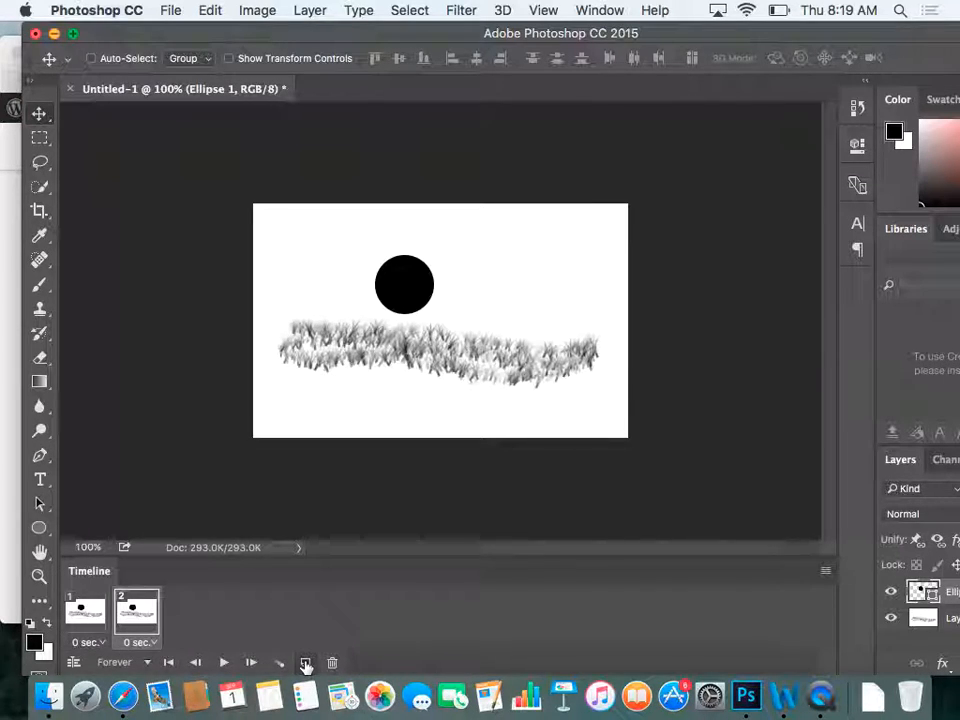
# In frame 1, move the black circle up off the canvas, and check its position in both frames
pyautogui.click(84, 612)
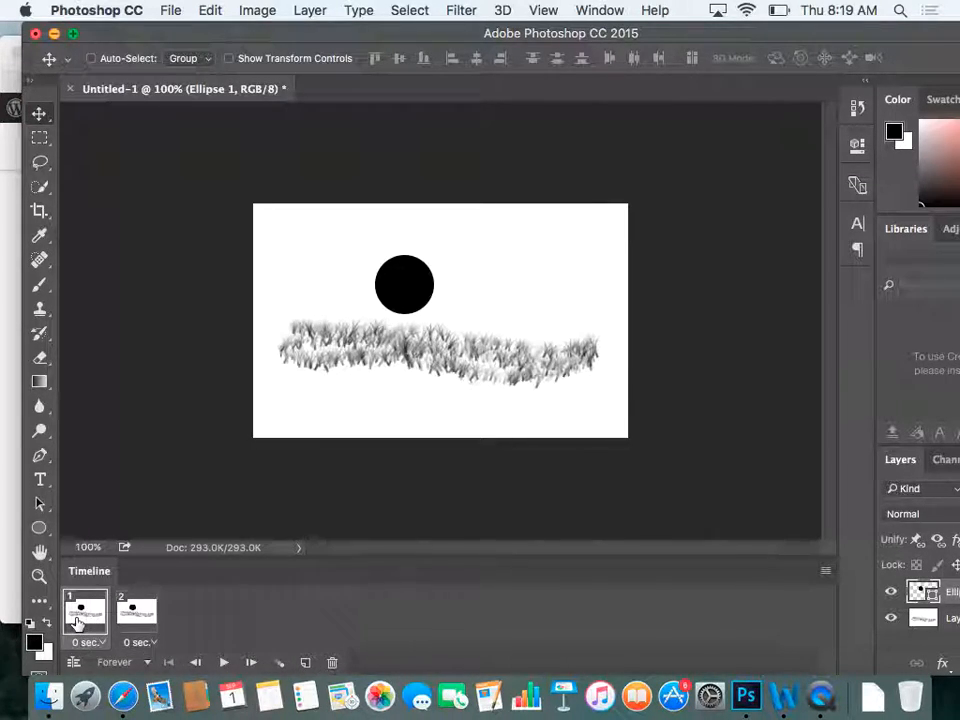
pyautogui.moveTo(410, 292); pyautogui.dragTo(326, 172)
pyautogui.click(148, 610)
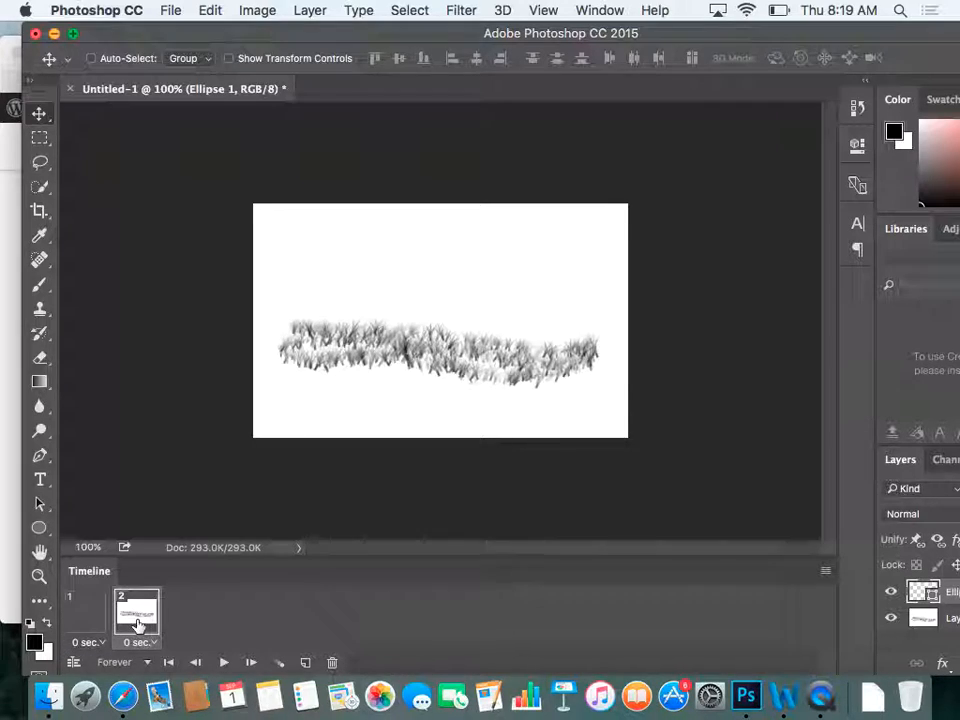
pyautogui.click(92, 620)
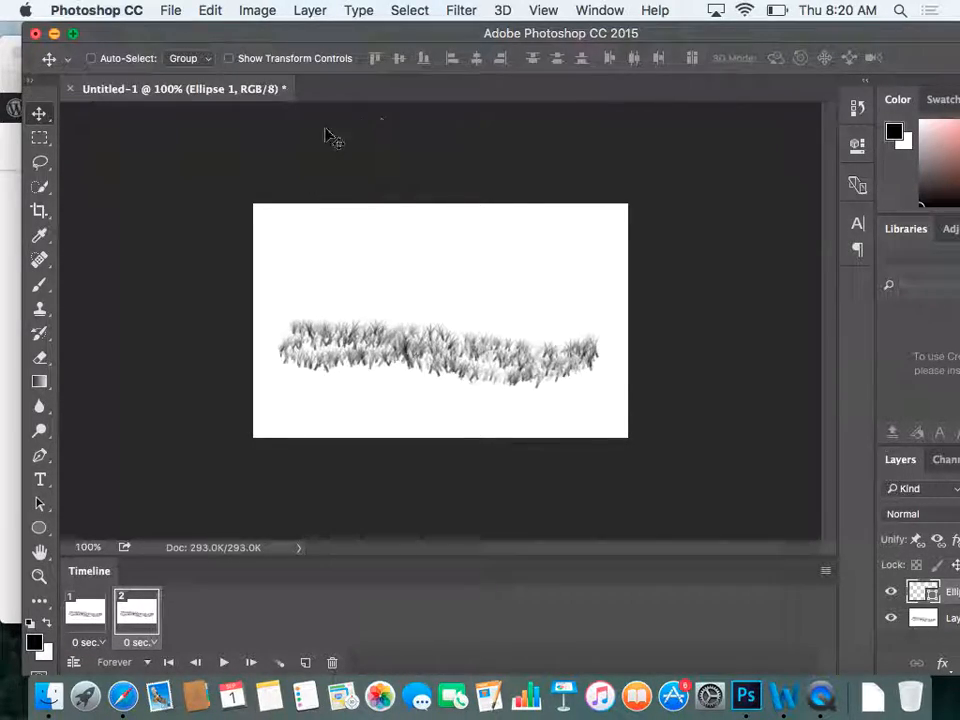
pyautogui.click(82, 618)
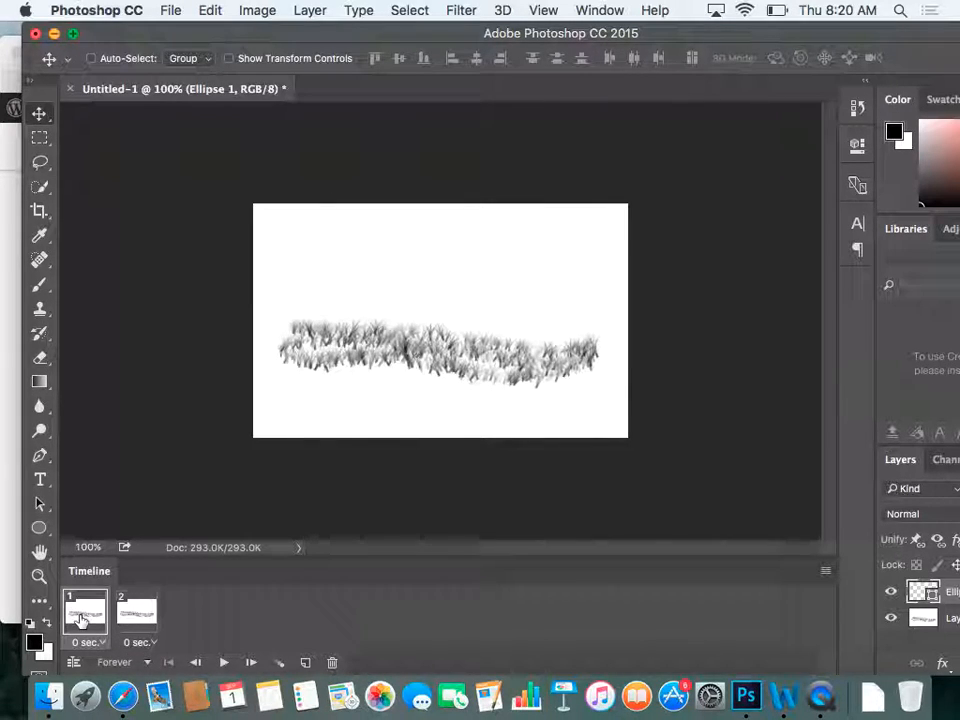
pyautogui.click(137, 614)
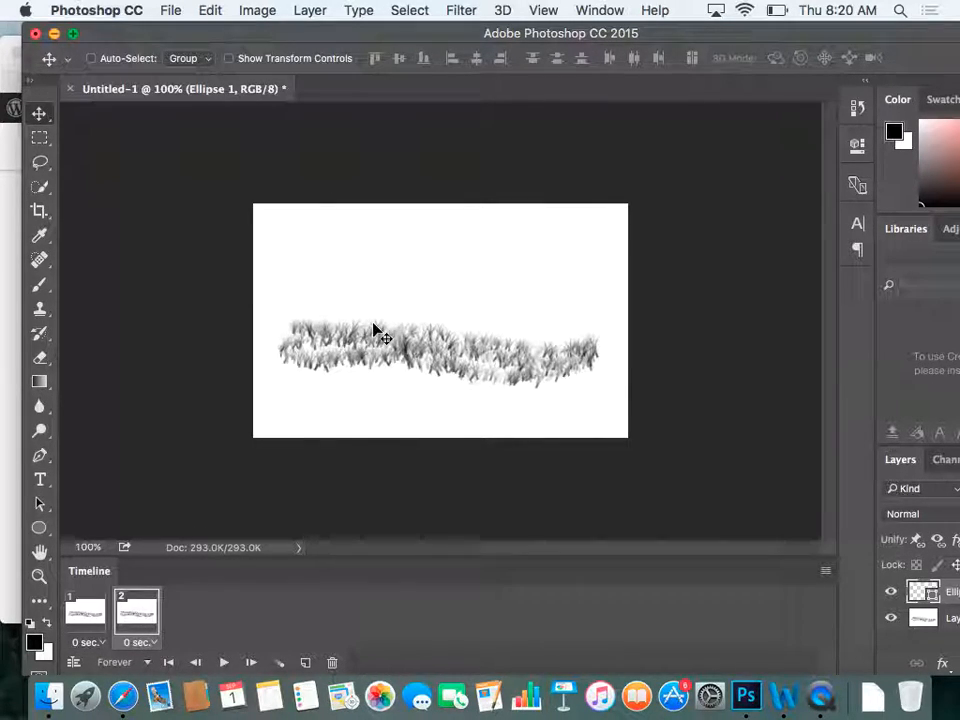
# In frame 2, move the circle down onto the left part of the grass and compare it with frame 1
pyautogui.moveTo(340, 158); pyautogui.dragTo(364, 314)
pyautogui.click(85, 621)
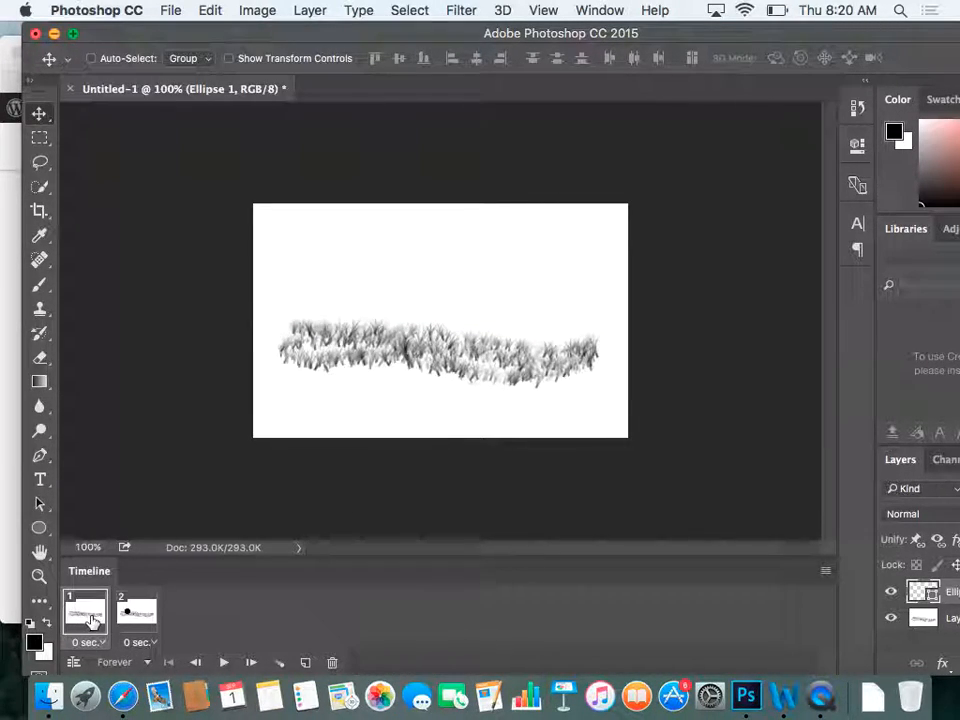
pyautogui.click(140, 613)
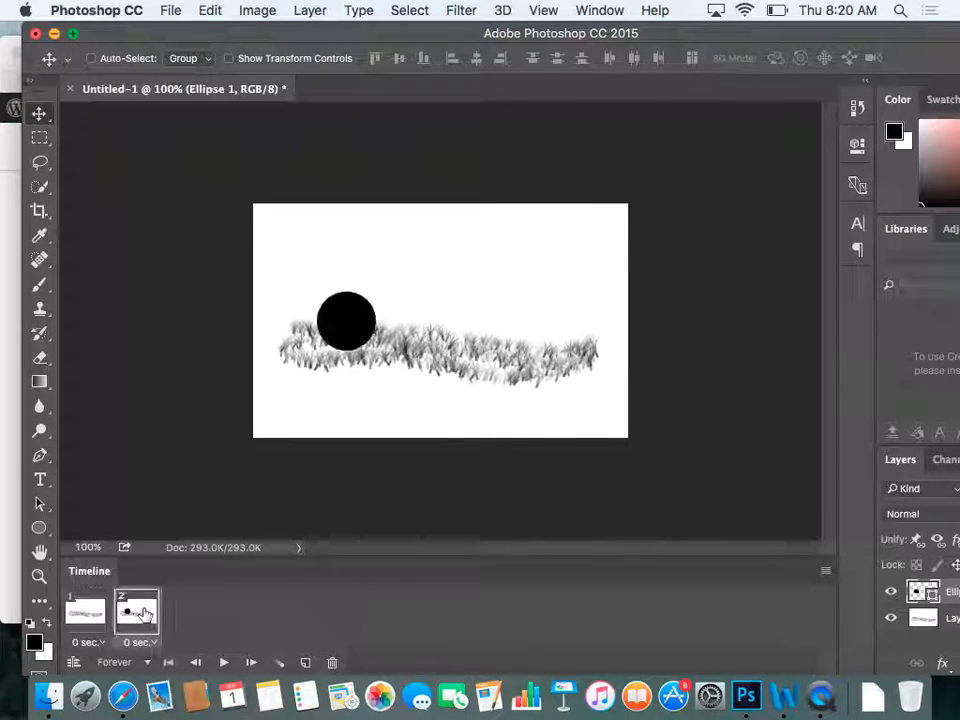
# Add frame 3 with the circle above the canvas and frame 4 with the circle on the right end of the grass
pyautogui.click(306, 664)
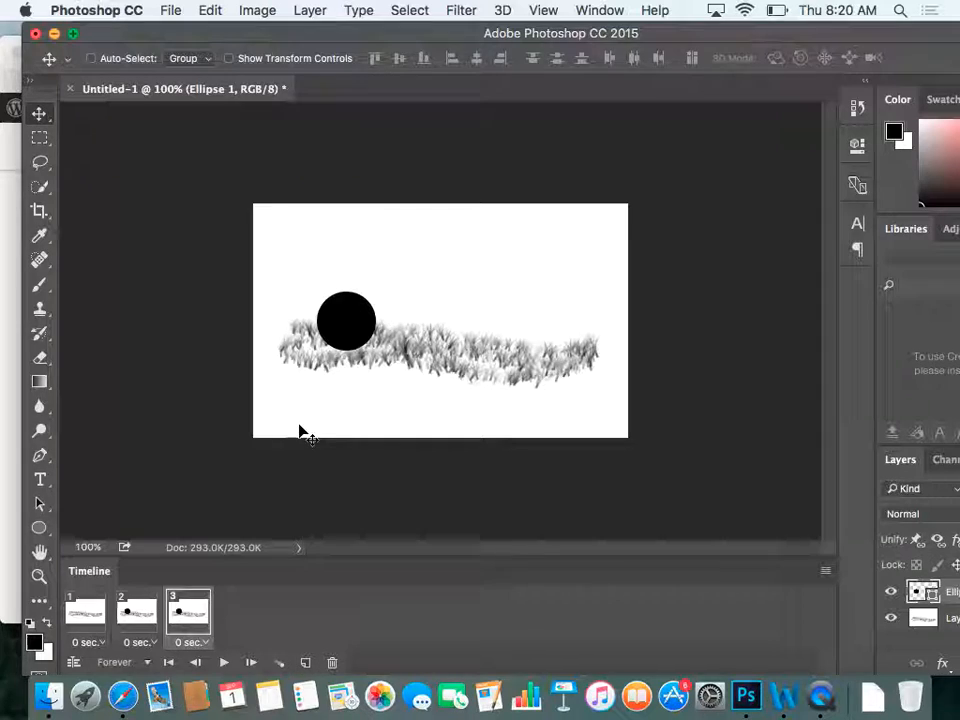
pyautogui.moveTo(343, 332); pyautogui.dragTo(440, 197)
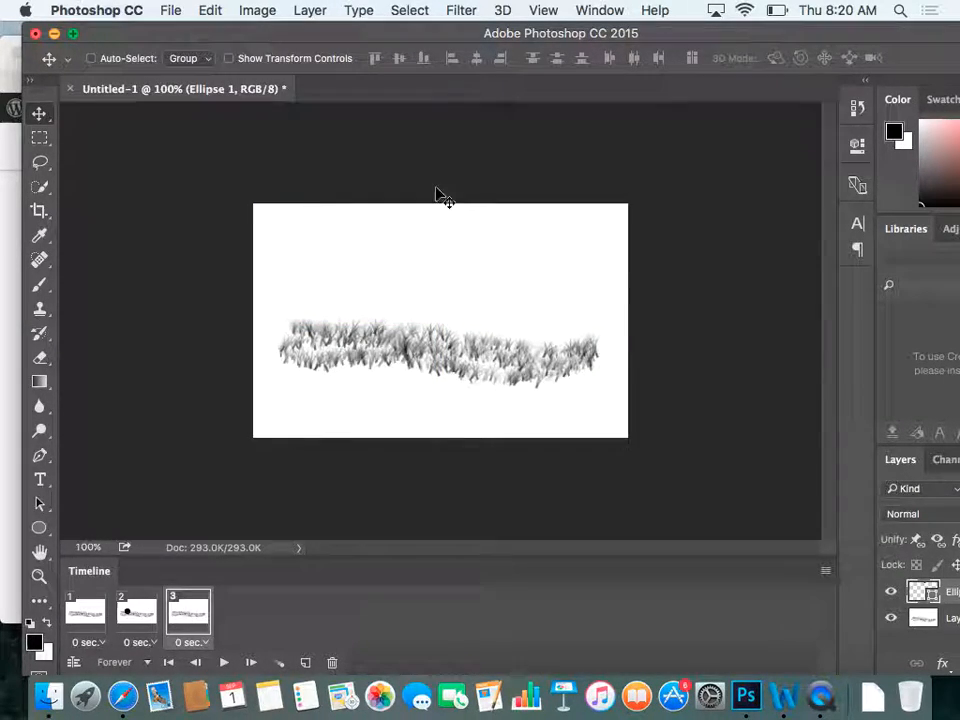
pyautogui.click(306, 663)
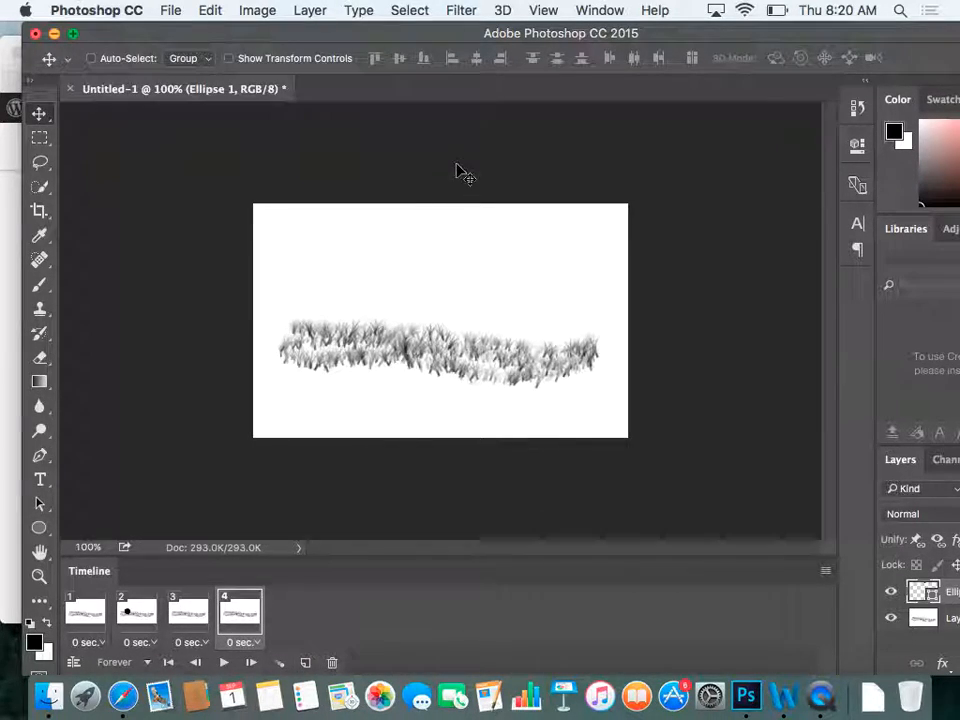
pyautogui.moveTo(473, 158); pyautogui.dragTo(579, 314)
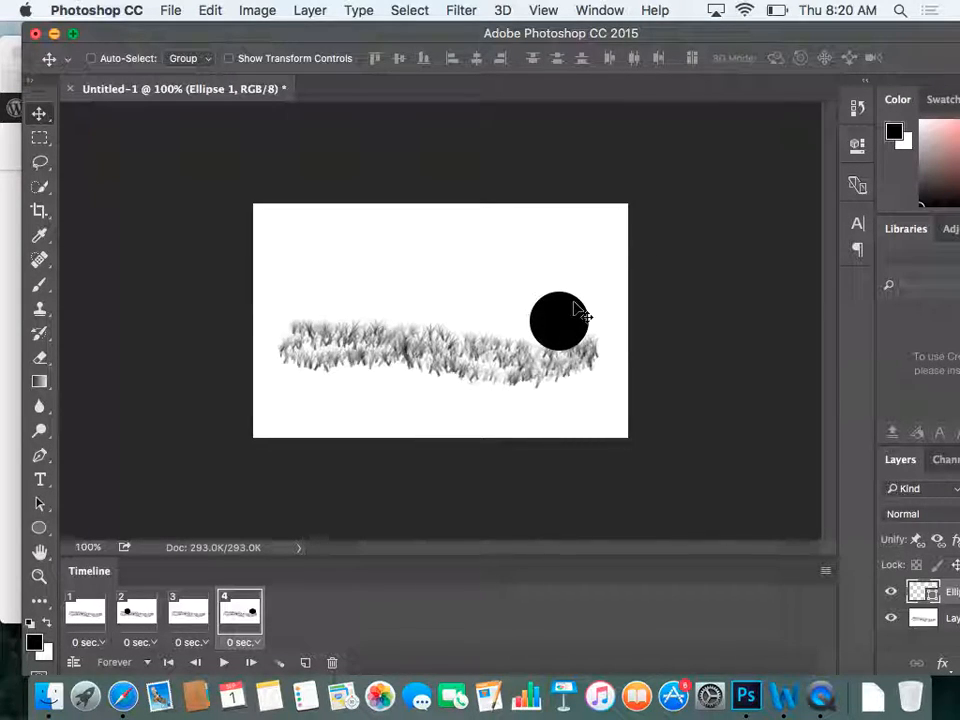
# Add frame 5 with the black circle moved off the canvas's right edge, and preview the animation from frame 1
pyautogui.click(305, 663)
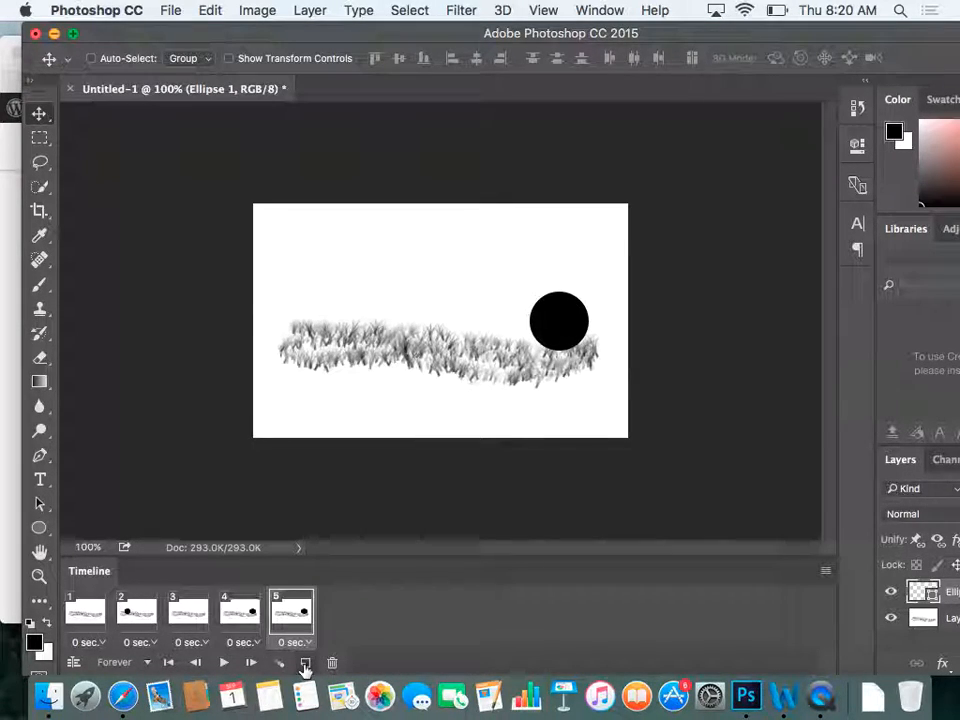
pyautogui.moveTo(574, 321); pyautogui.dragTo(676, 220)
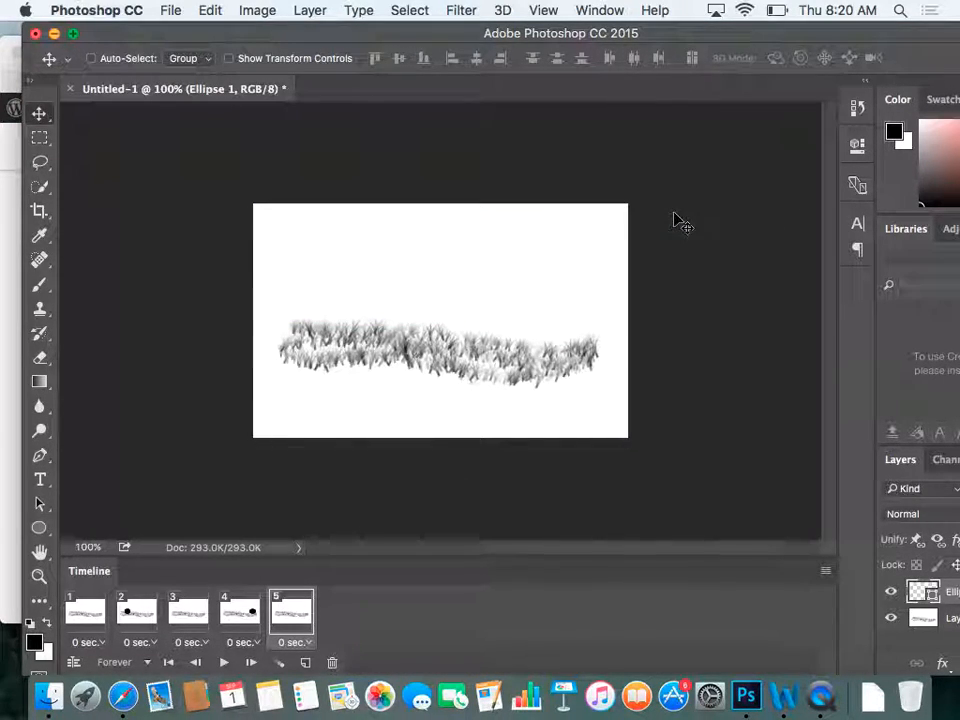
pyautogui.click(73, 615)
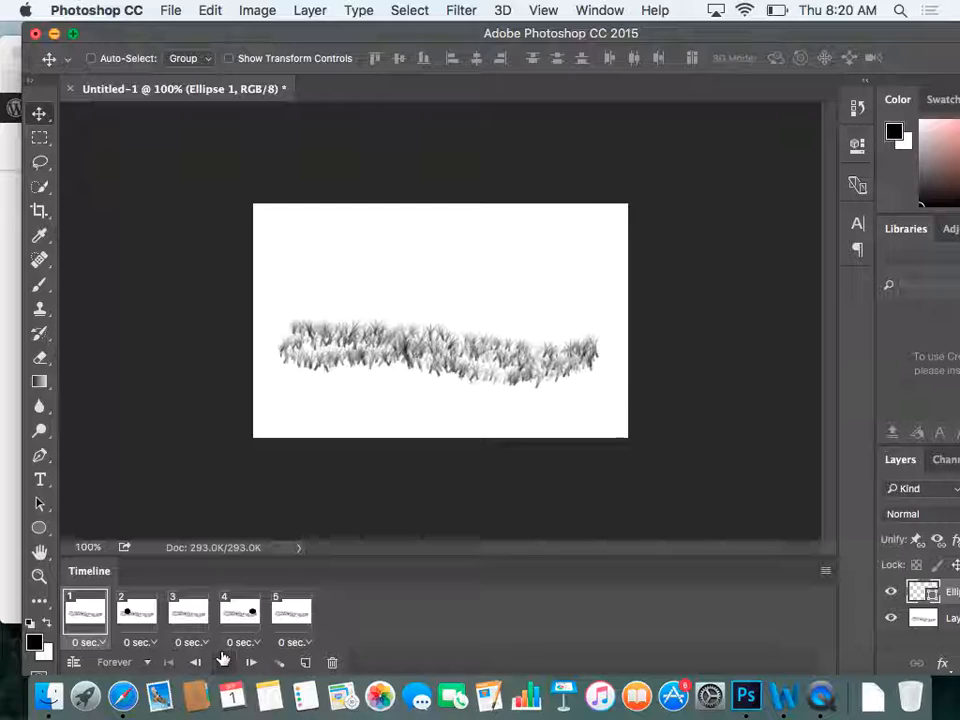
pyautogui.click(223, 660)
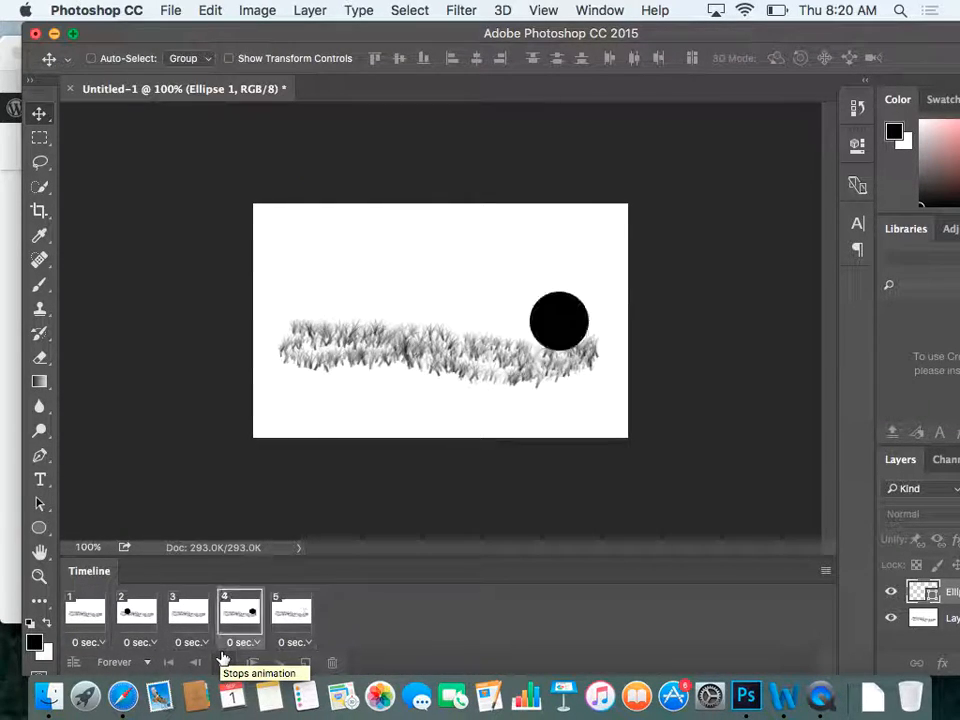
pyautogui.click(224, 660)
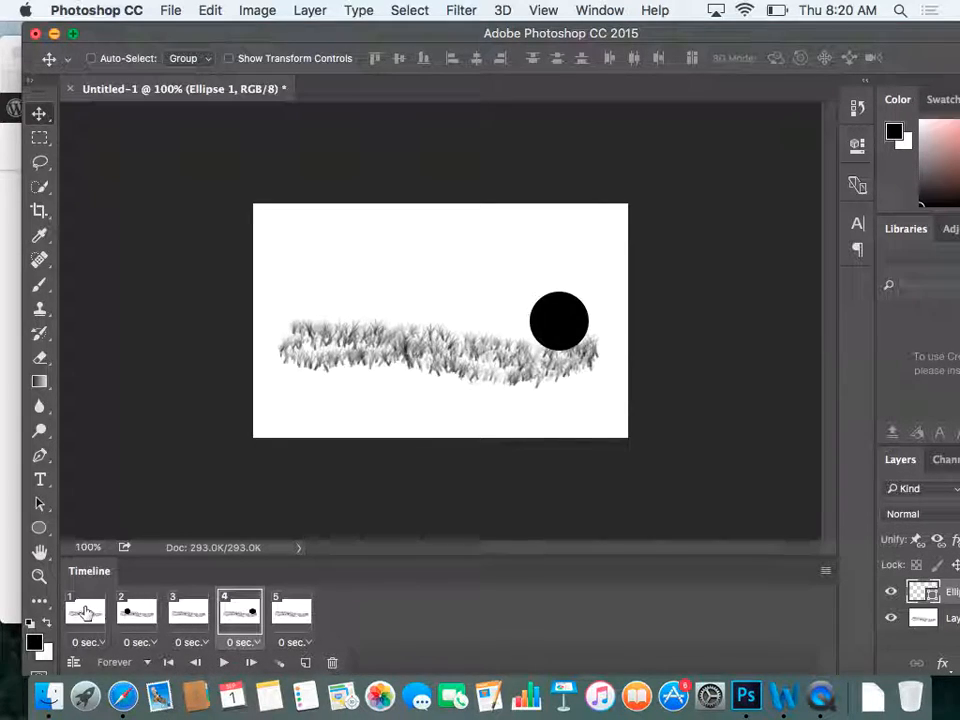
# Tween frame 1 with the next frame, adding 5 in-between frames for all layers
pyautogui.click(85, 612)
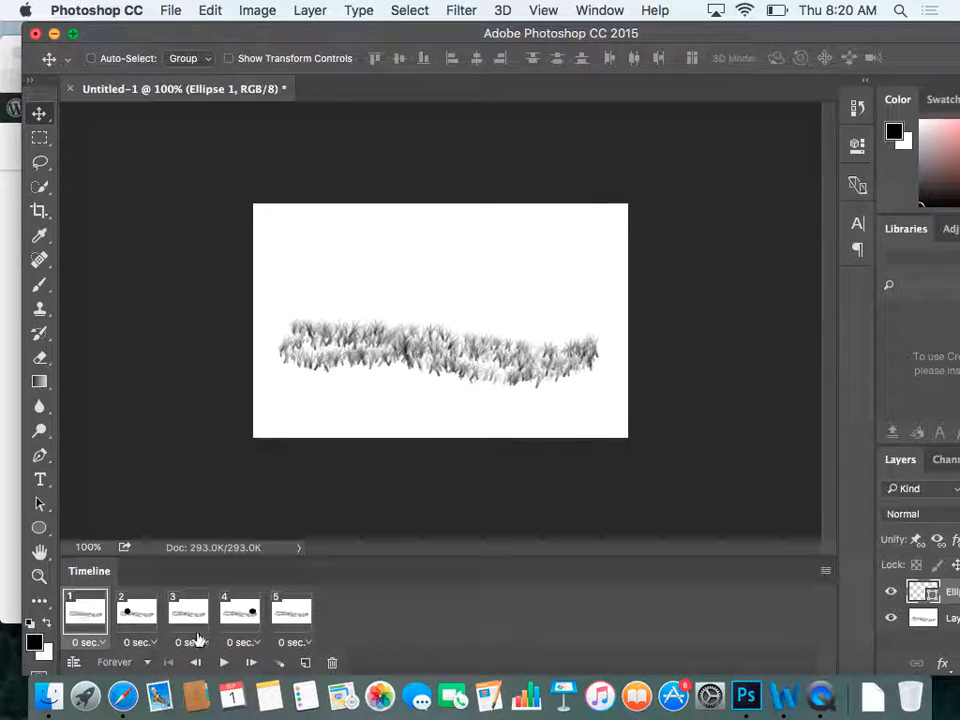
pyautogui.click(280, 664)
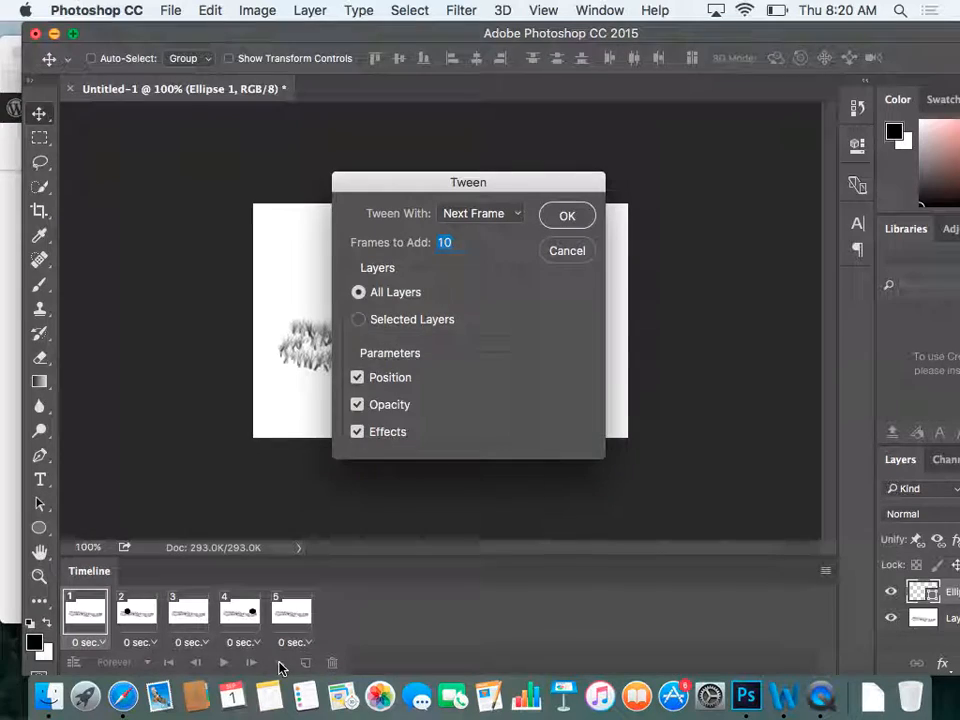
pyautogui.write('5')
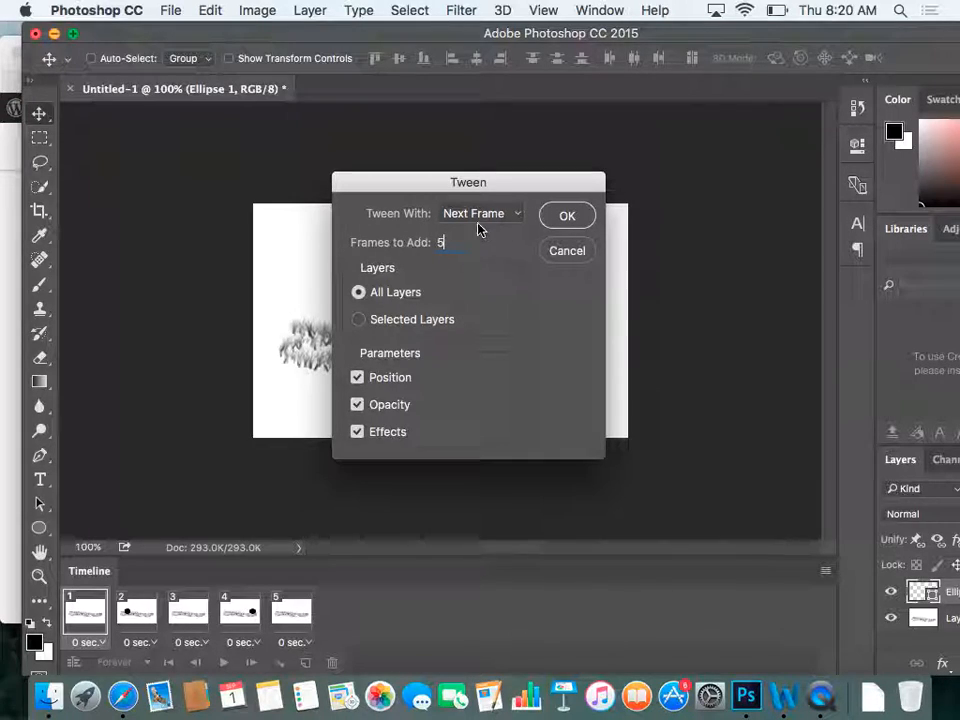
pyautogui.click(558, 221)
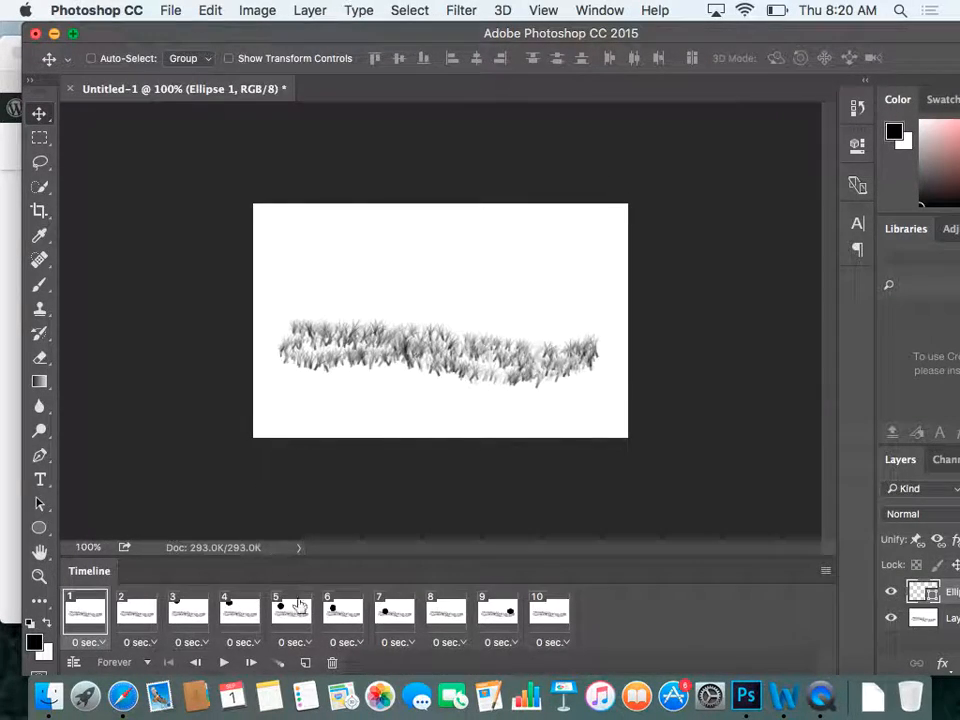
# Check where the circle lands on the left part of the grass, and tween frame 7 with the next frame, adding 5 frames
pyautogui.click(343, 612)
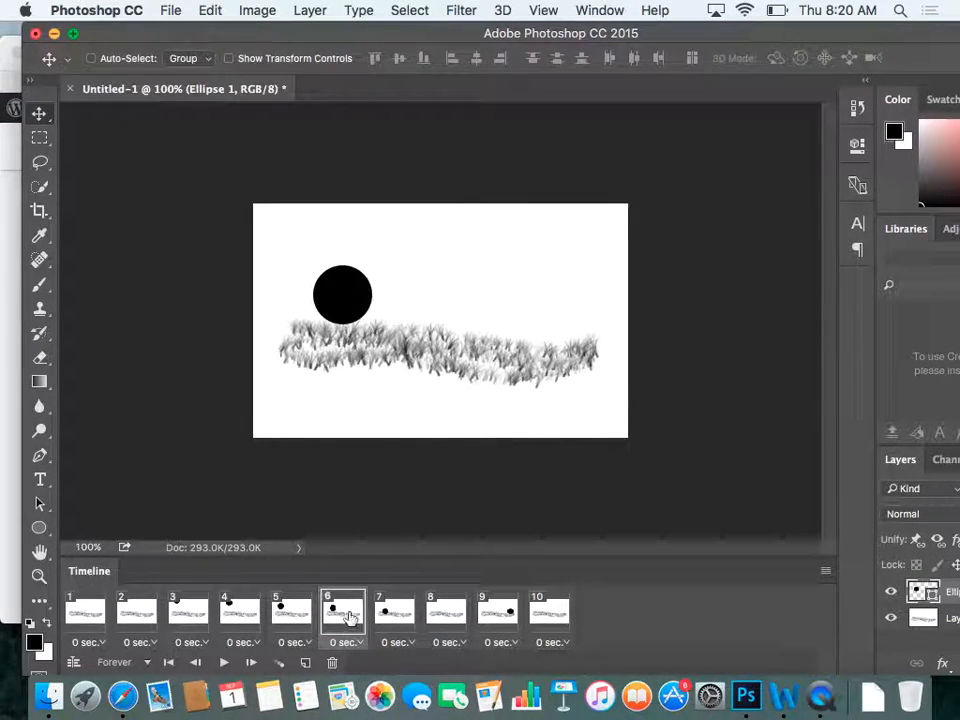
pyautogui.click(412, 610)
pyautogui.click(449, 612)
pyautogui.click(392, 617)
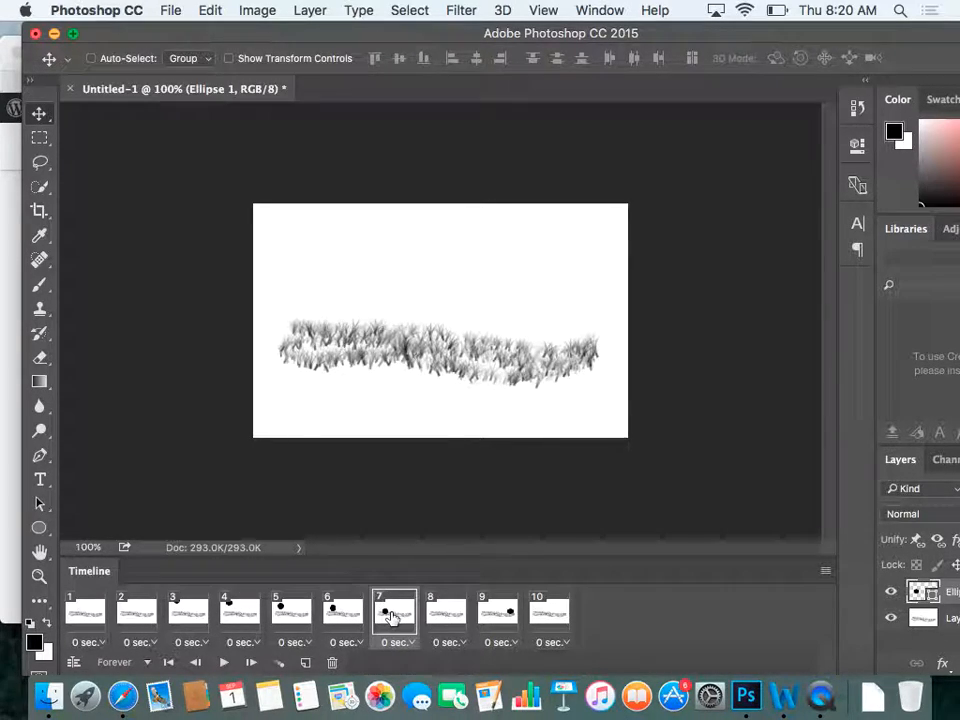
pyautogui.click(279, 665)
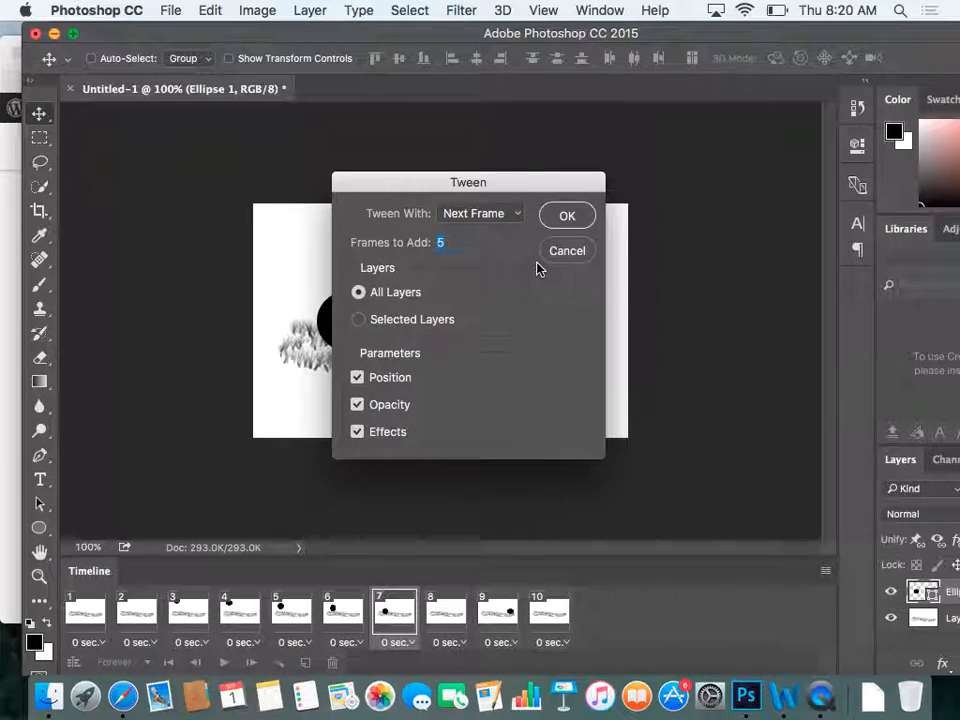
pyautogui.click(566, 215)
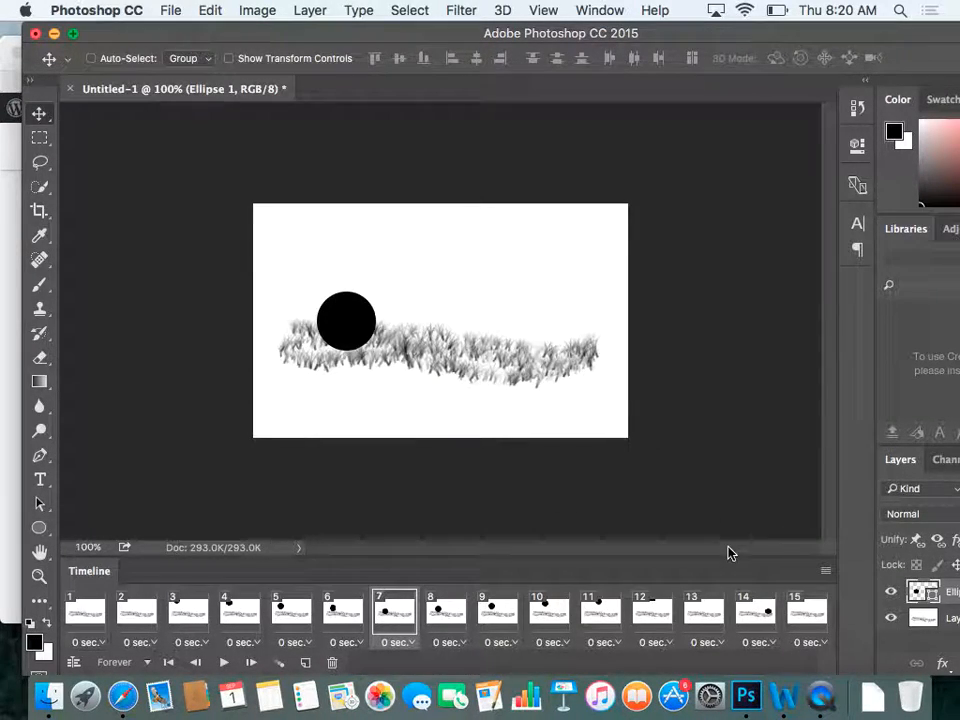
# Review the circle's rise up to frame 13, and tween that frame with the next one, adding 5 frames
pyautogui.click(599, 612)
pyautogui.click(650, 612)
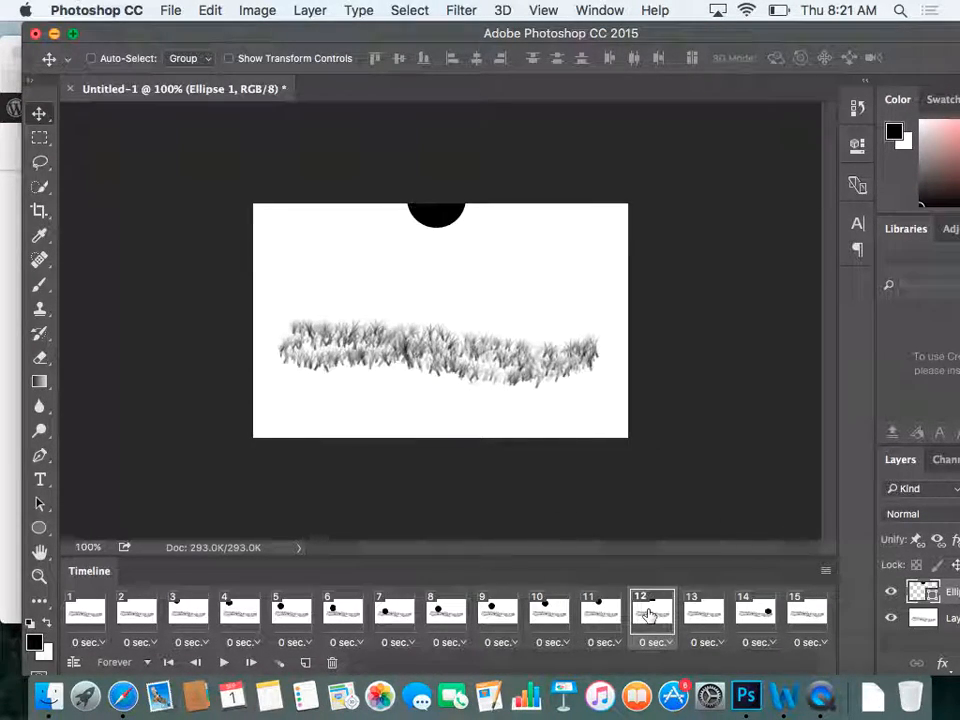
pyautogui.click(703, 614)
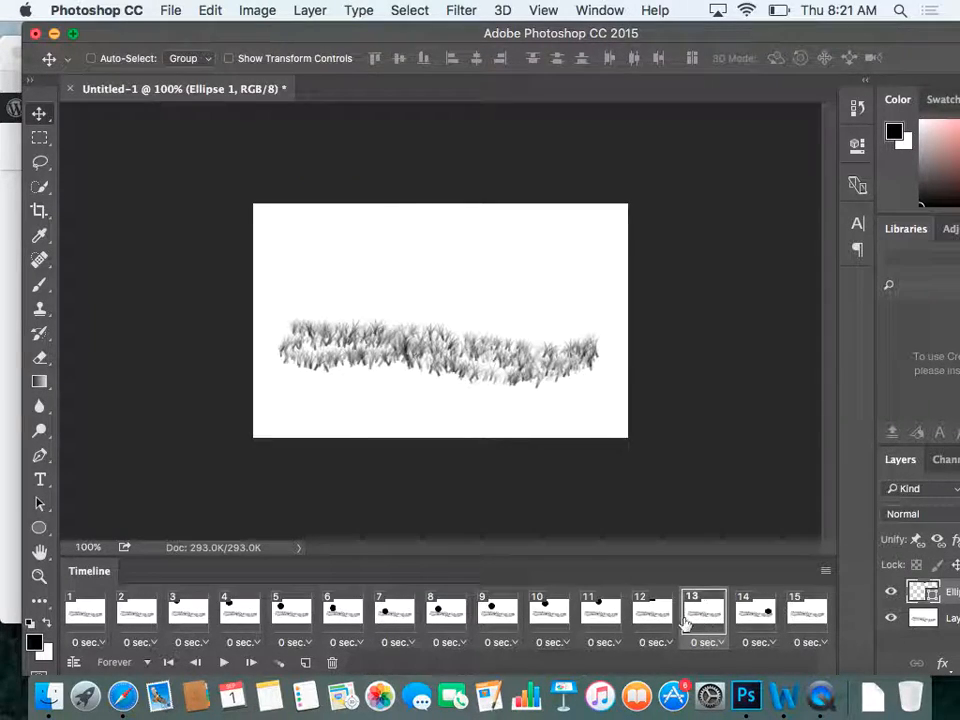
pyautogui.click(280, 664)
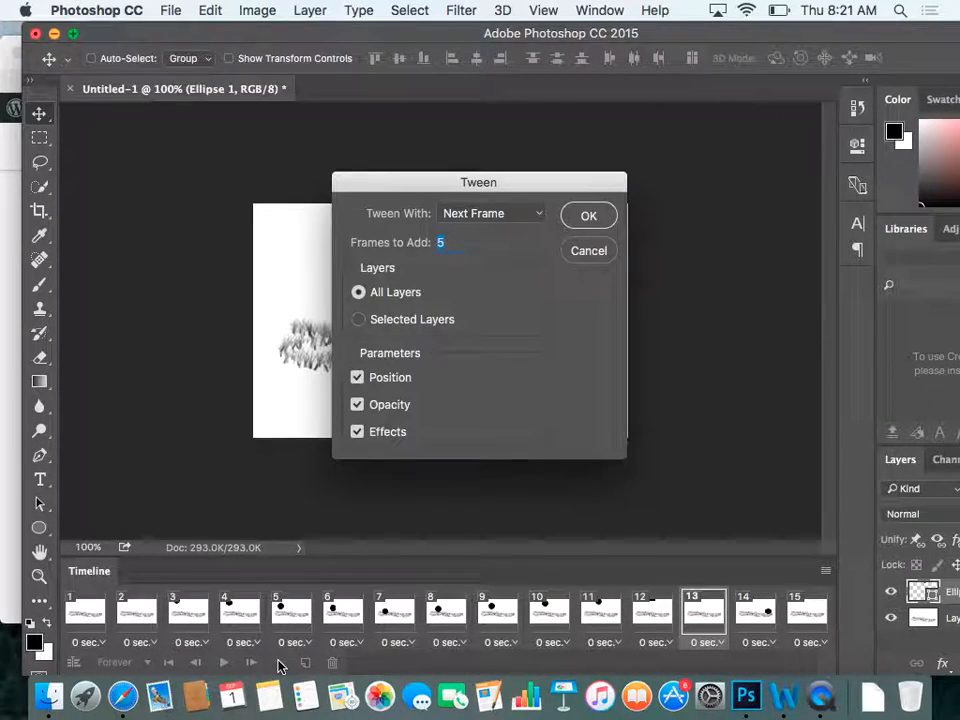
pyautogui.click(587, 217)
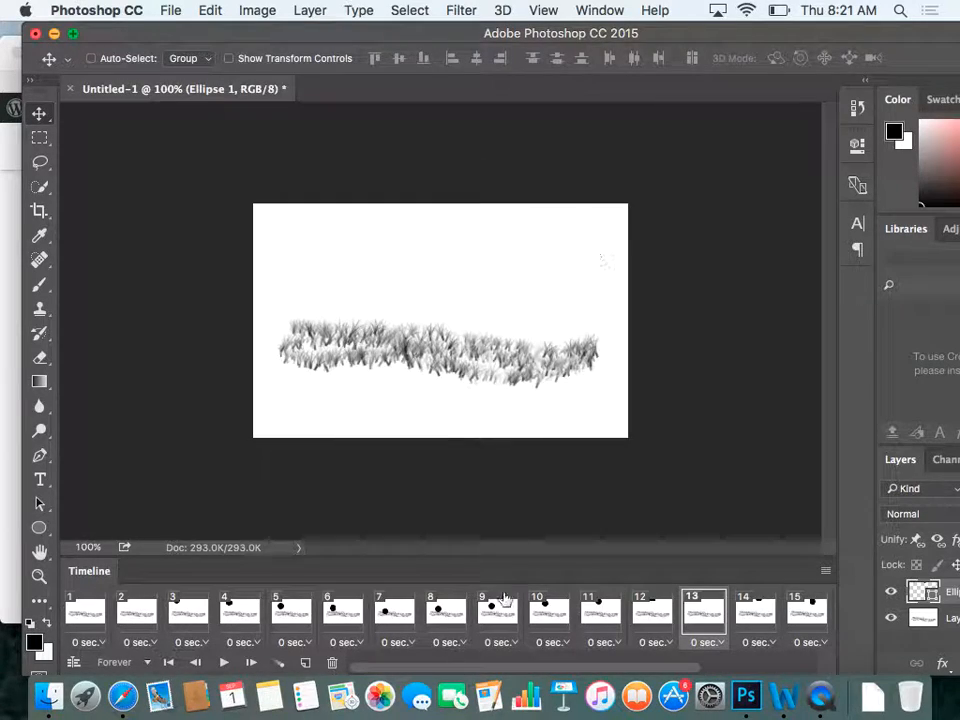
# Tween frame 19, where the circle lands on the right end of the grass, with the next frame by 5 frames and preview the animation
pyautogui.hscroll(5, 495, 645)
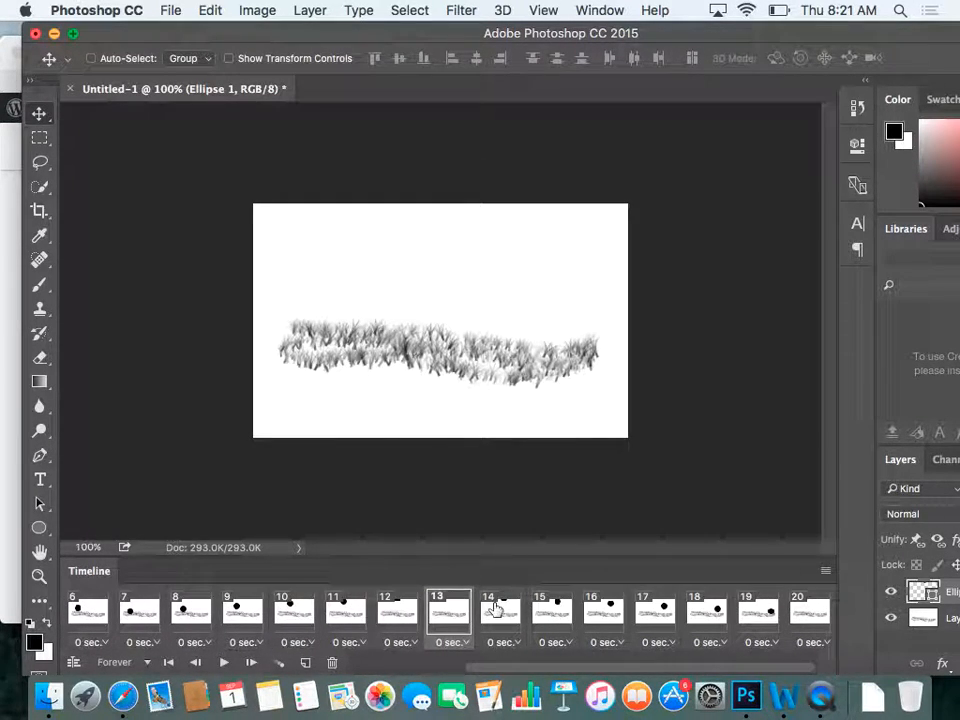
pyautogui.click(500, 612)
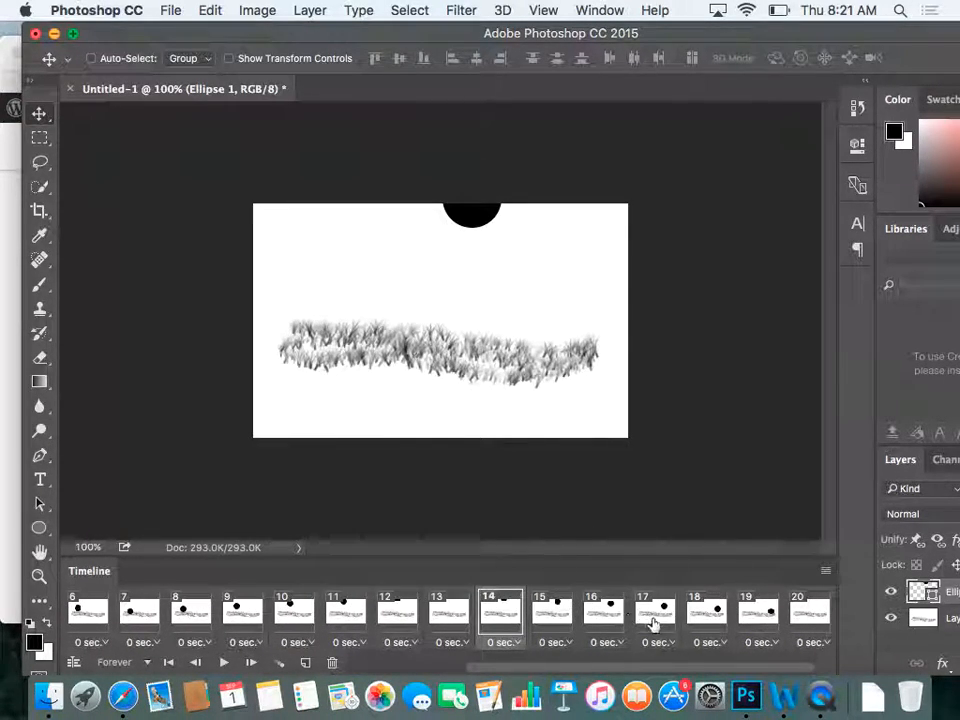
pyautogui.click(701, 612)
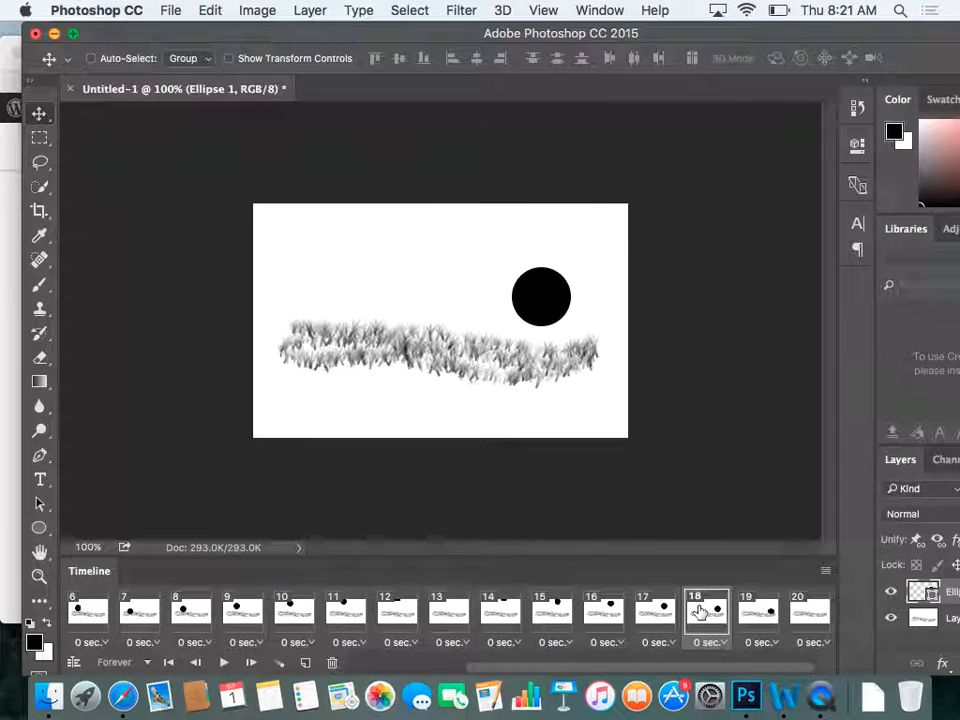
pyautogui.click(760, 621)
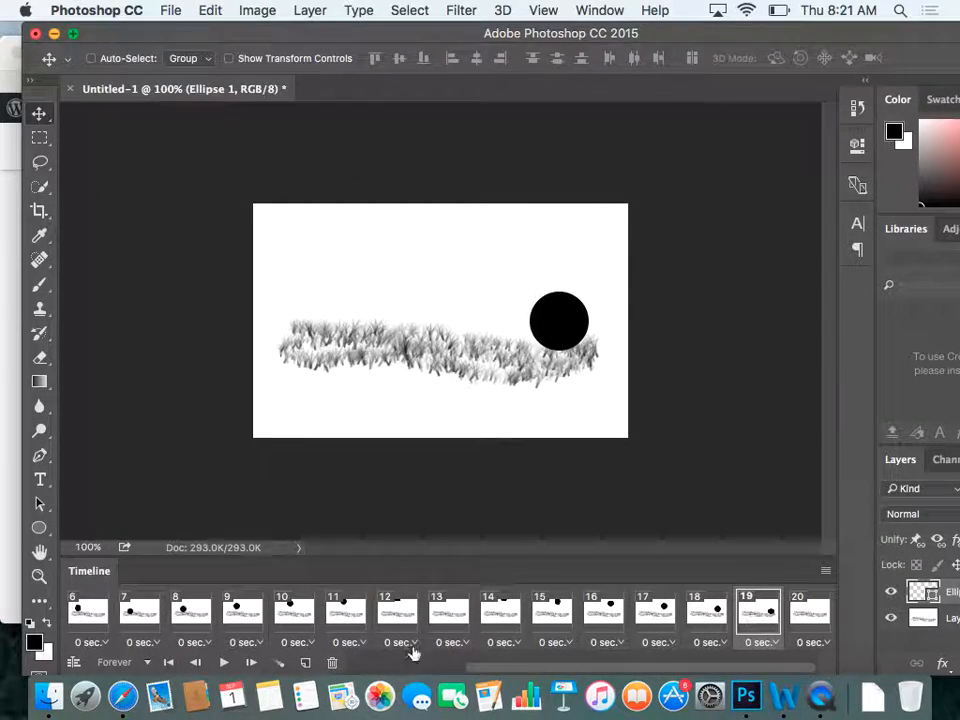
pyautogui.click(283, 664)
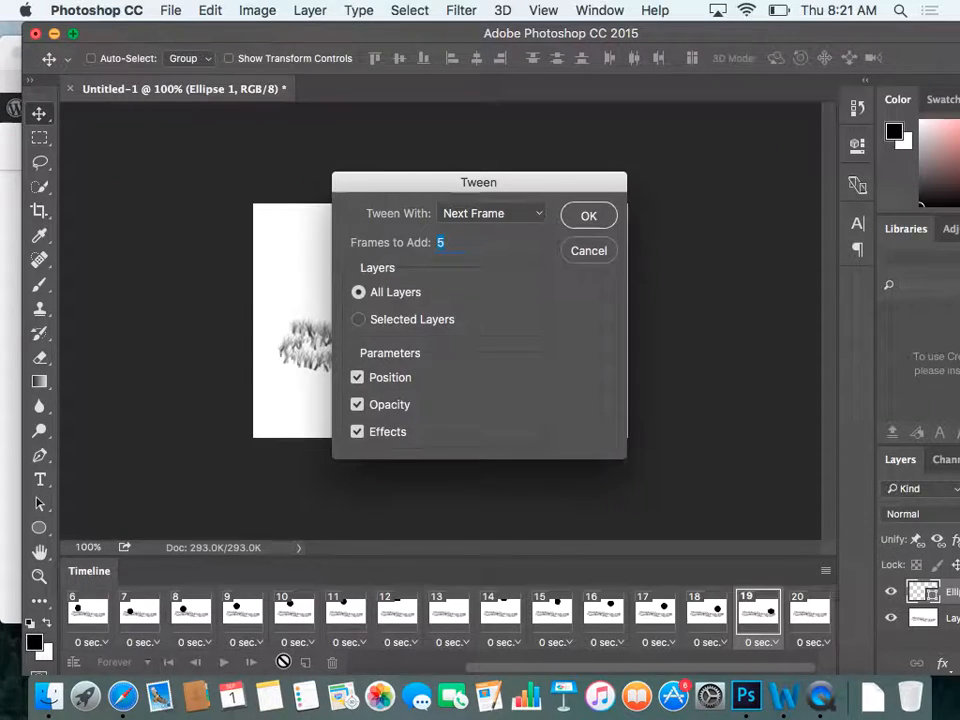
pyautogui.click(590, 217)
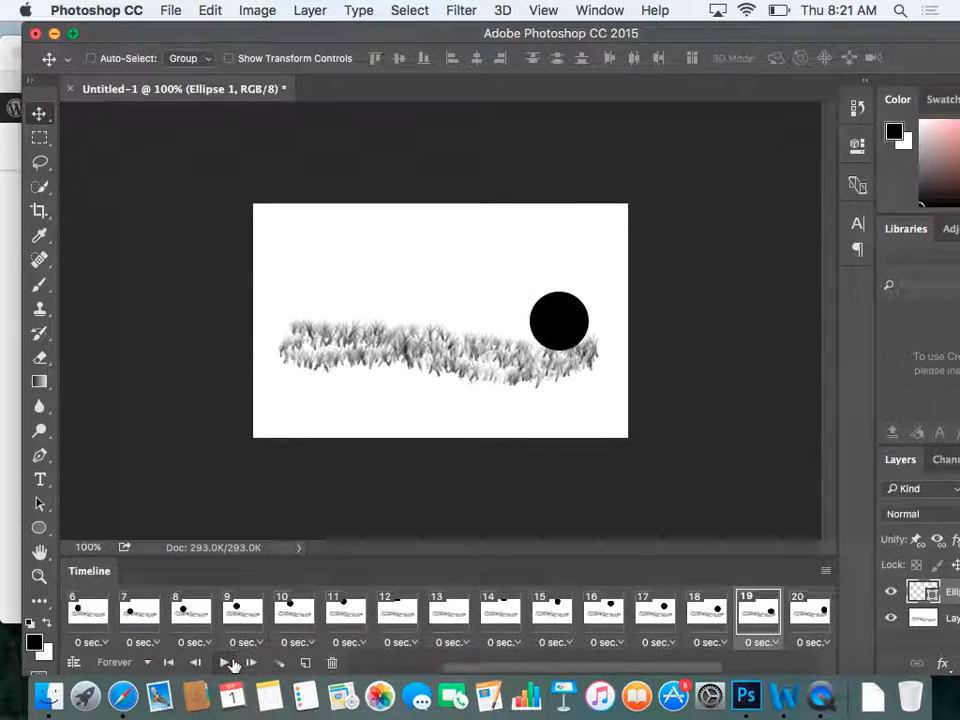
pyautogui.click(219, 663)
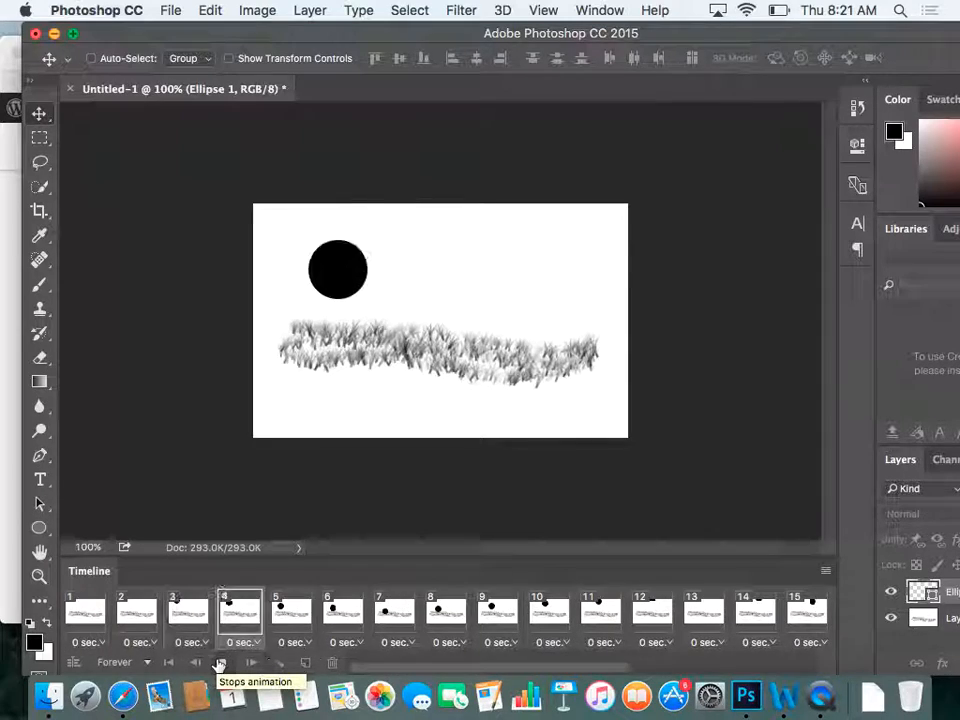
pyautogui.click(219, 663)
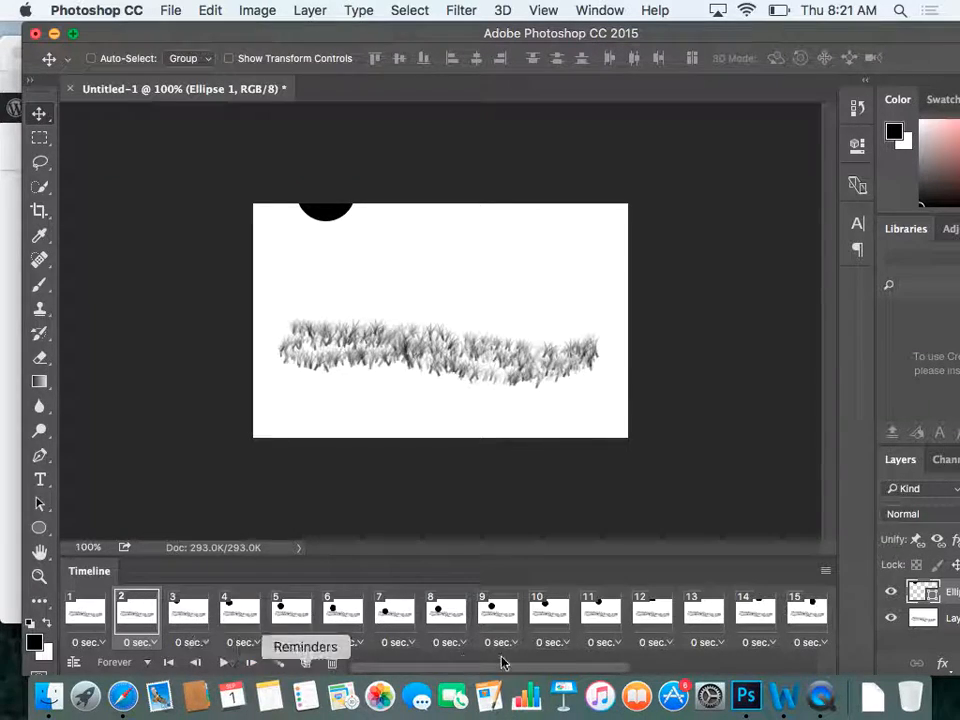
# Add frame 26 after the last frame of the animation
pyautogui.hscroll(5, 525, 672)
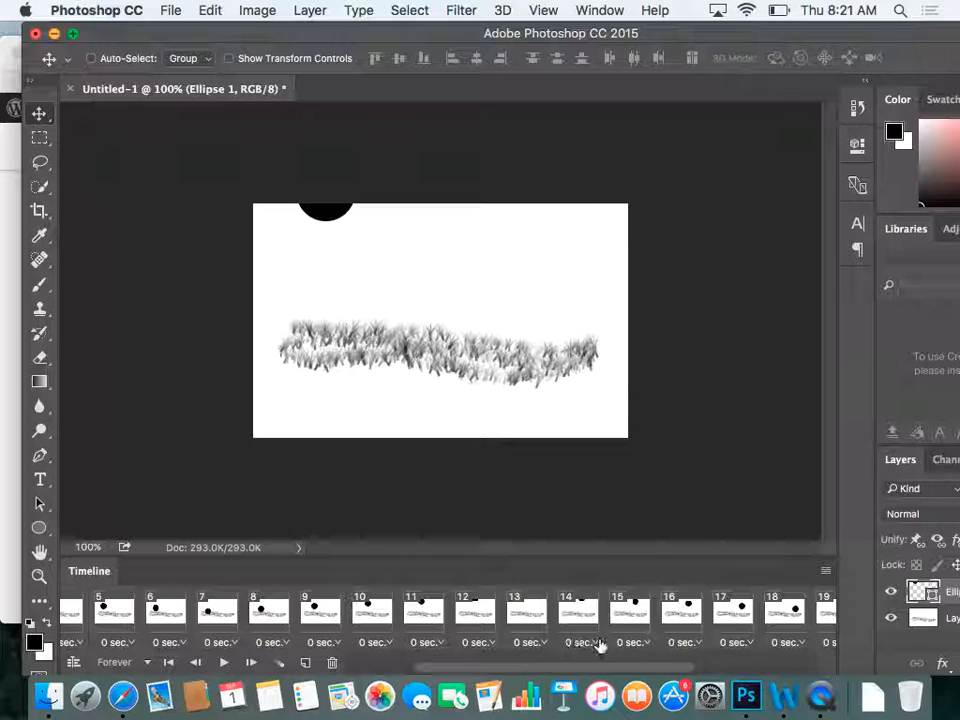
pyautogui.hscroll(6, 598, 640)
pyautogui.click(805, 612)
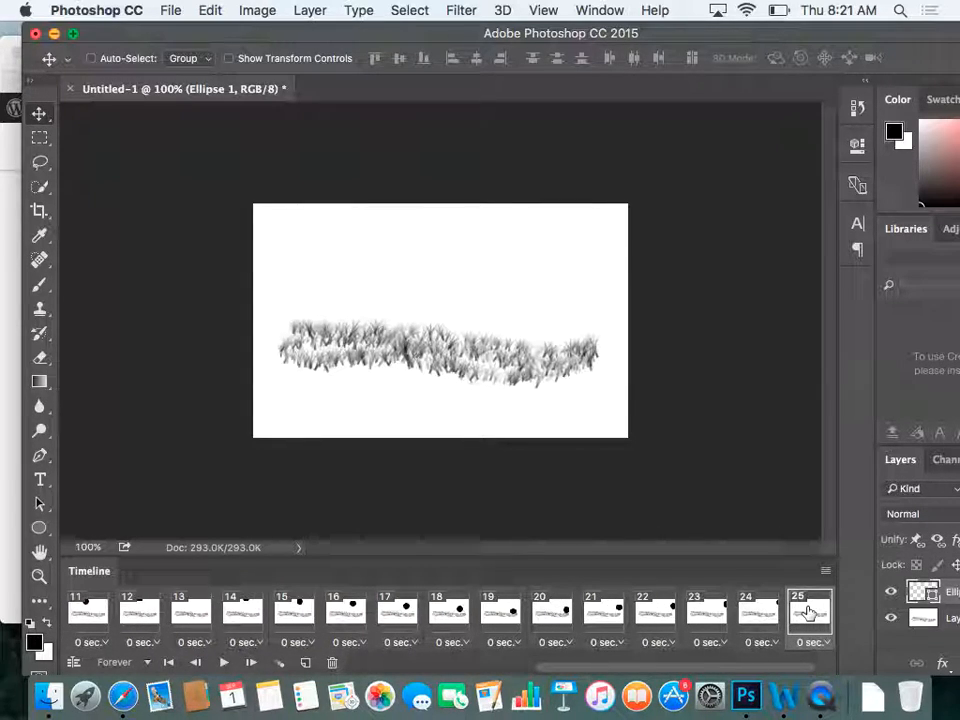
pyautogui.click(305, 663)
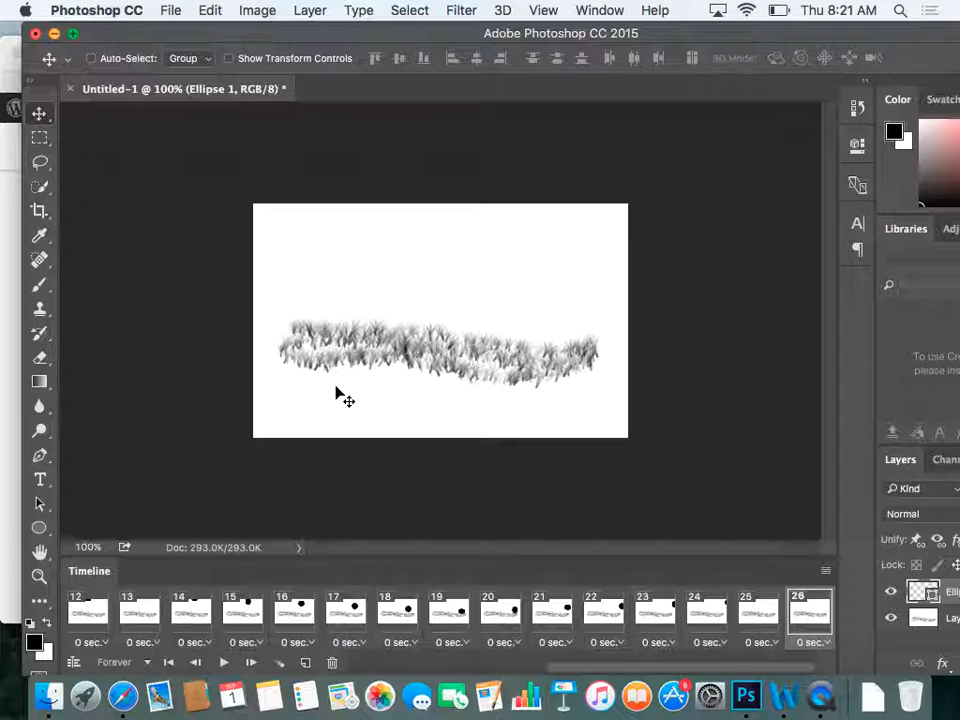
# With frame 26 selected, draw a second black circle about 76 px wide above the middle of the grass using the Ellipse tool
pyautogui.click(37, 530)
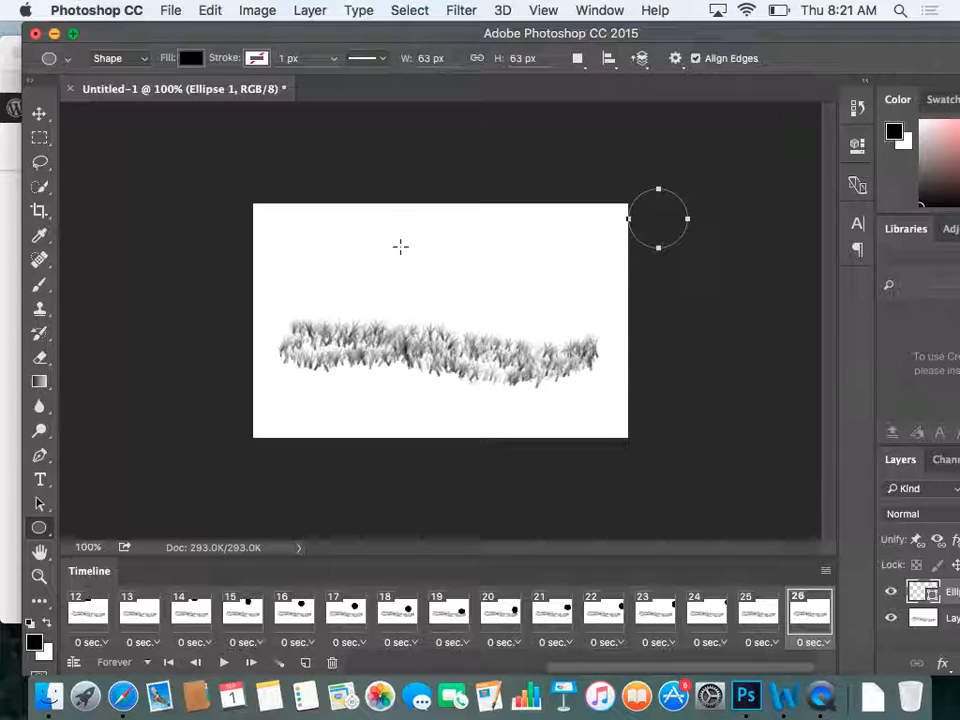
pyautogui.moveTo(400, 246); pyautogui.dragTo(497, 317)
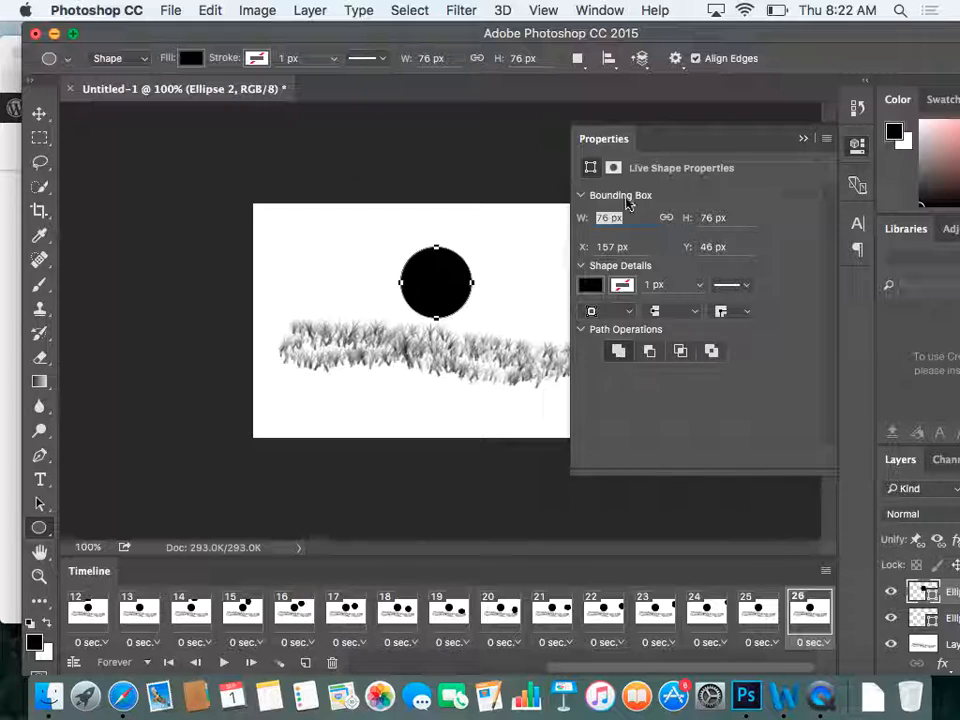
pyautogui.click(369, 176)
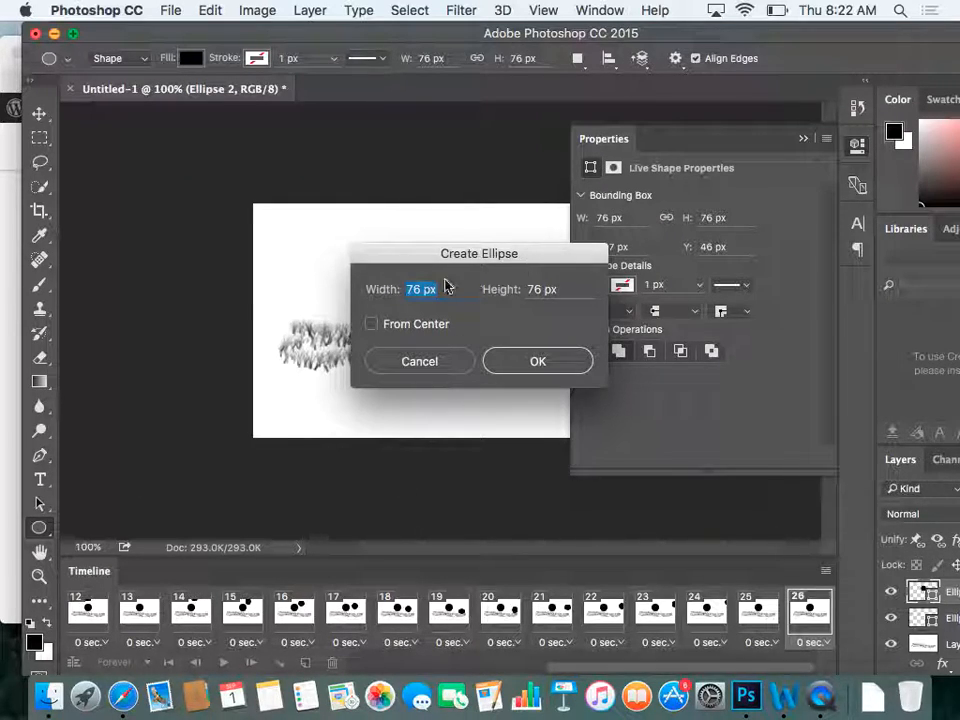
pyautogui.click(403, 366)
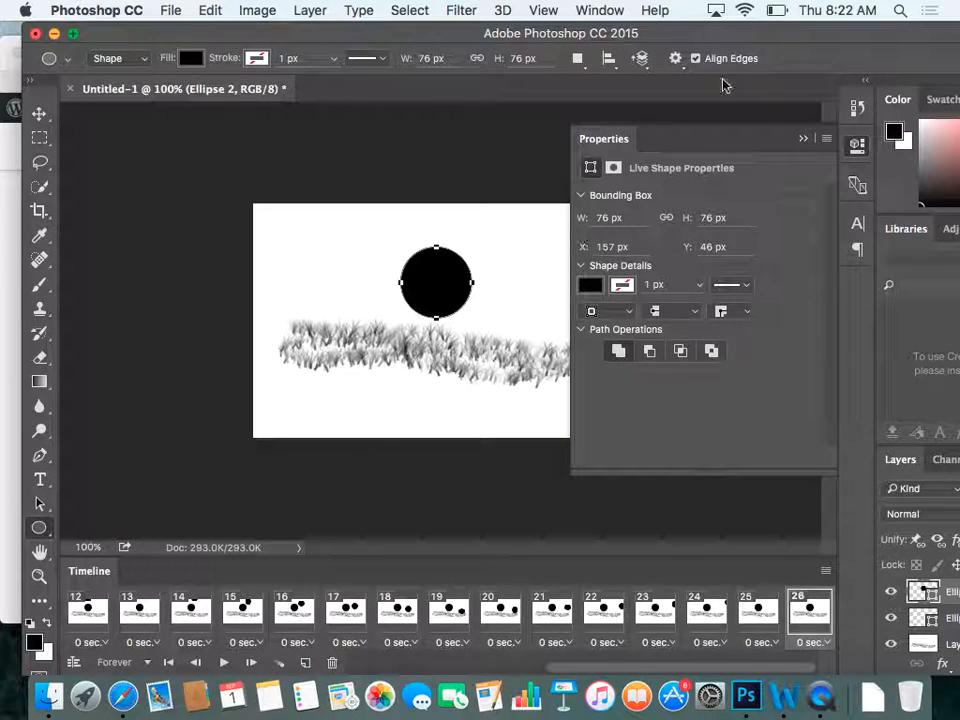
pyautogui.click(804, 139)
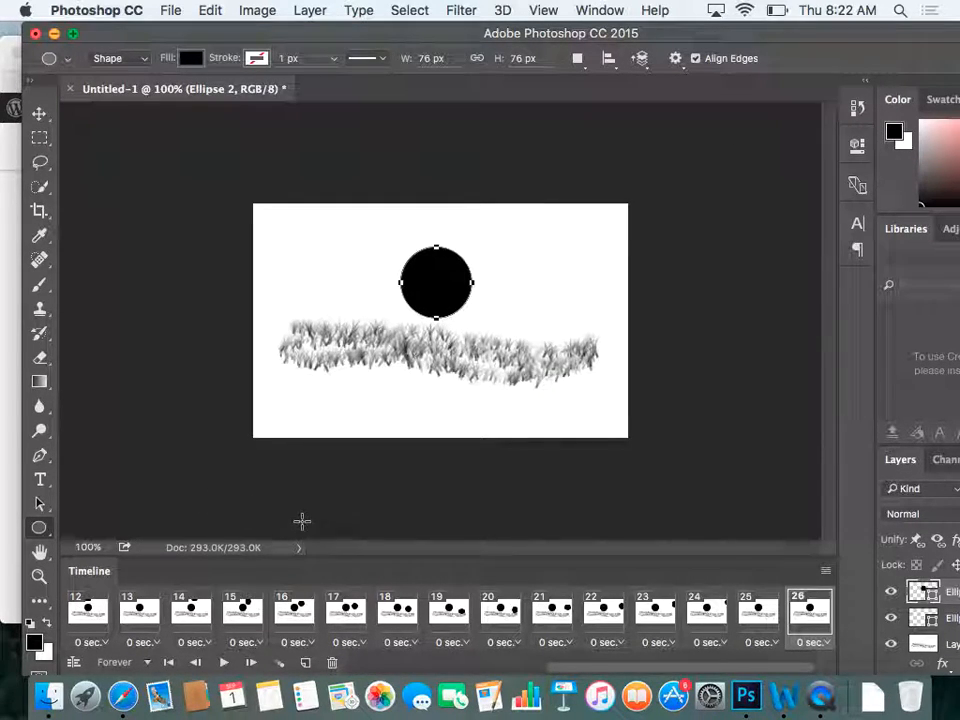
# Play the animation to check the second circle in the other frames, and undo the drawing of that circle
pyautogui.click(222, 663)
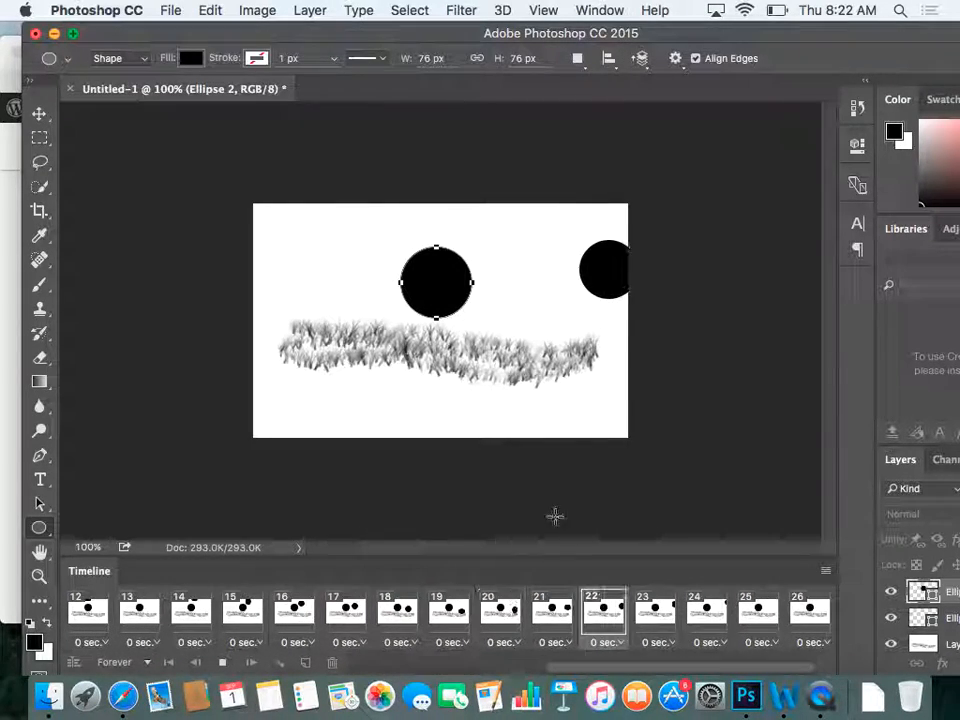
pyautogui.moveTo(843, 44); pyautogui.dragTo(642, 44)
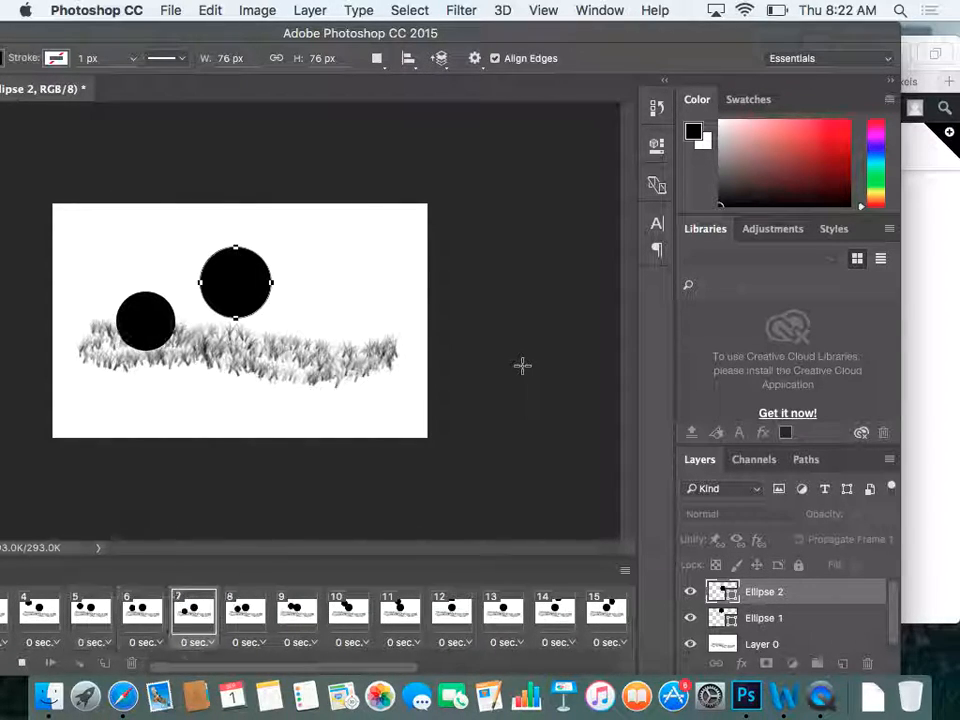
pyautogui.click(22, 663)
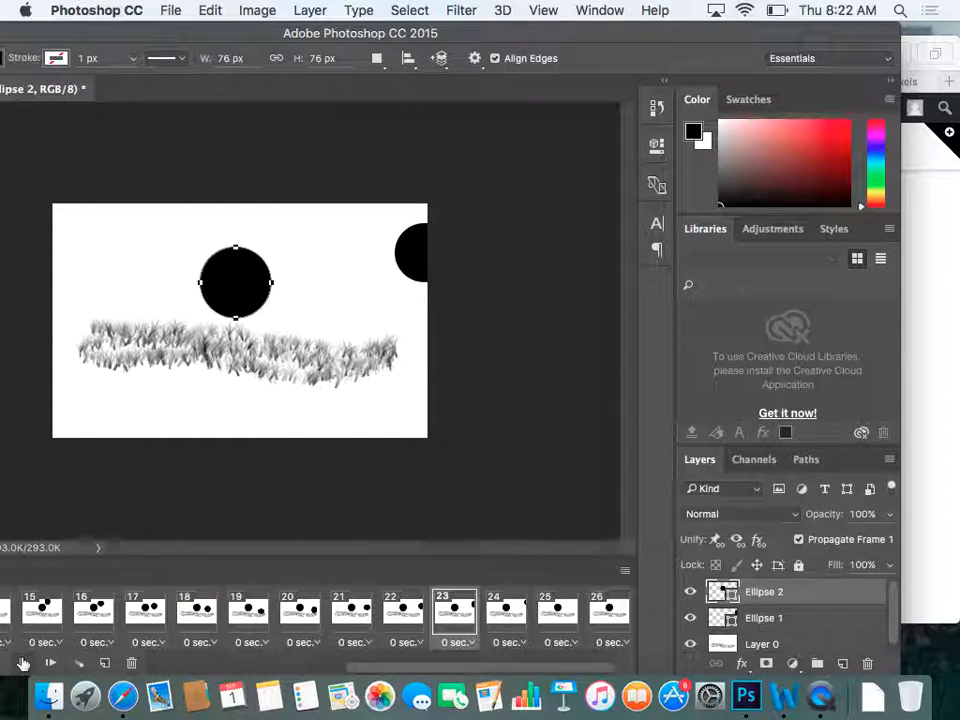
pyautogui.press('super+z')
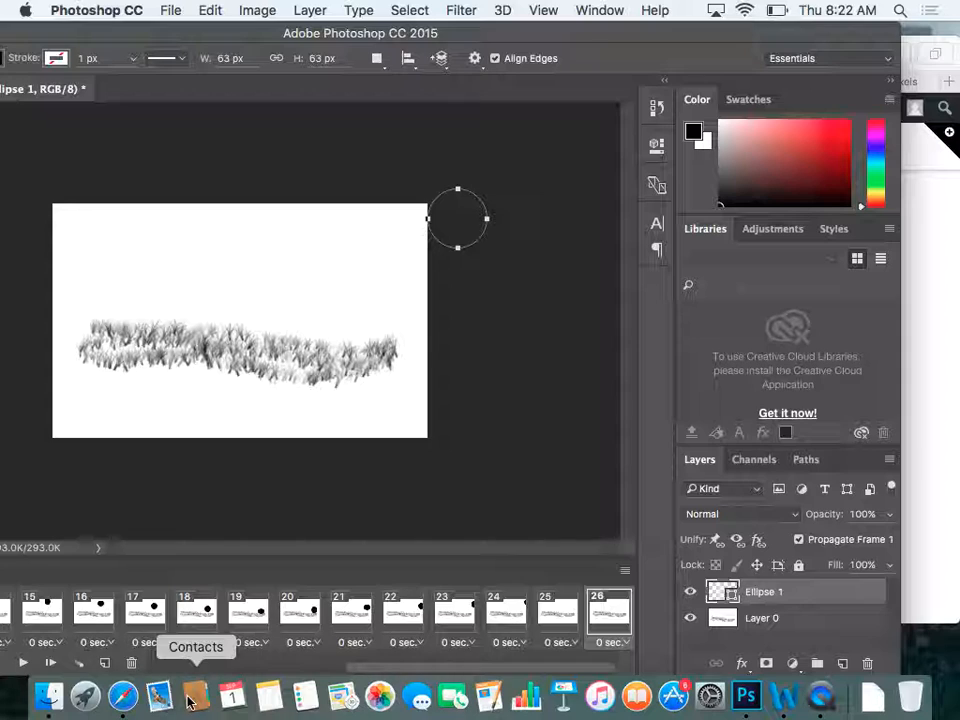
pyautogui.moveTo(248, 38); pyautogui.dragTo(452, 36)
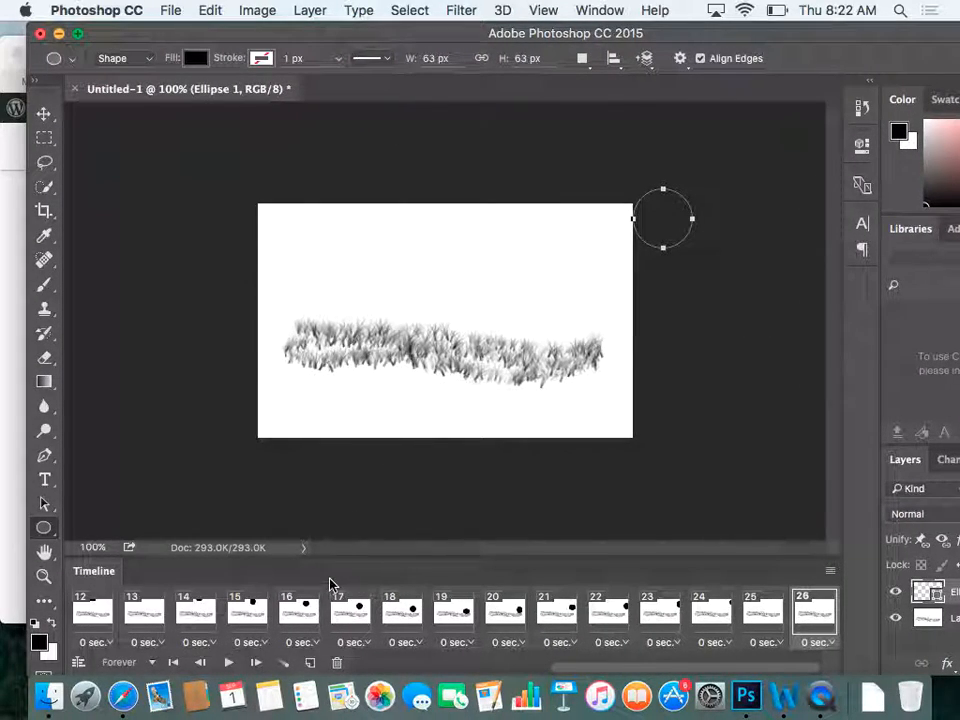